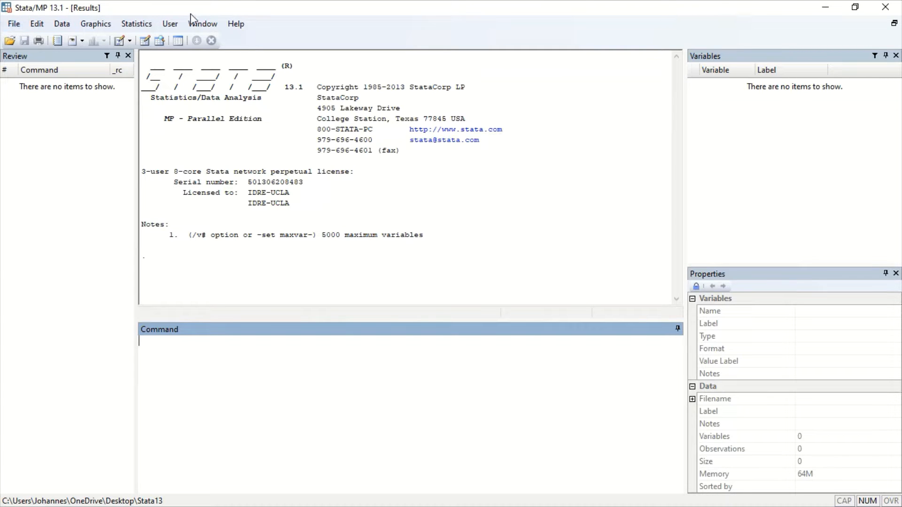
click(14, 26)
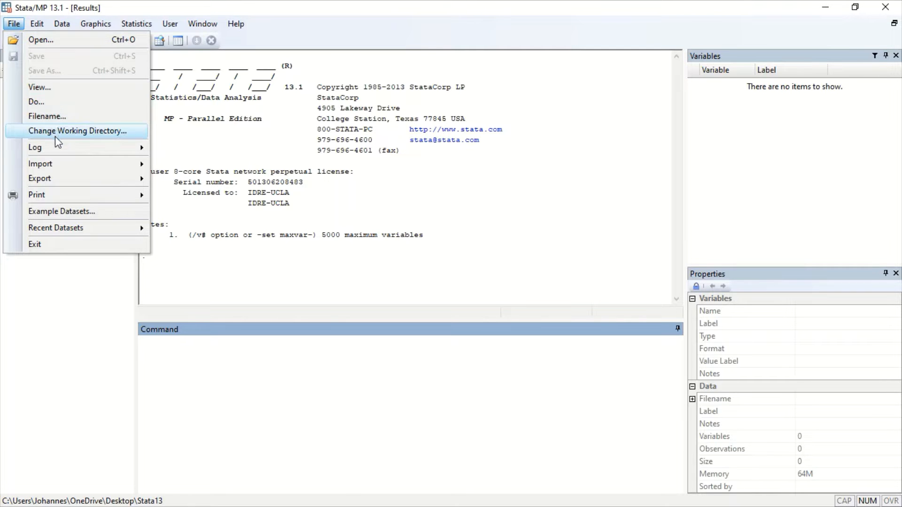
mouse_move(120, 168)
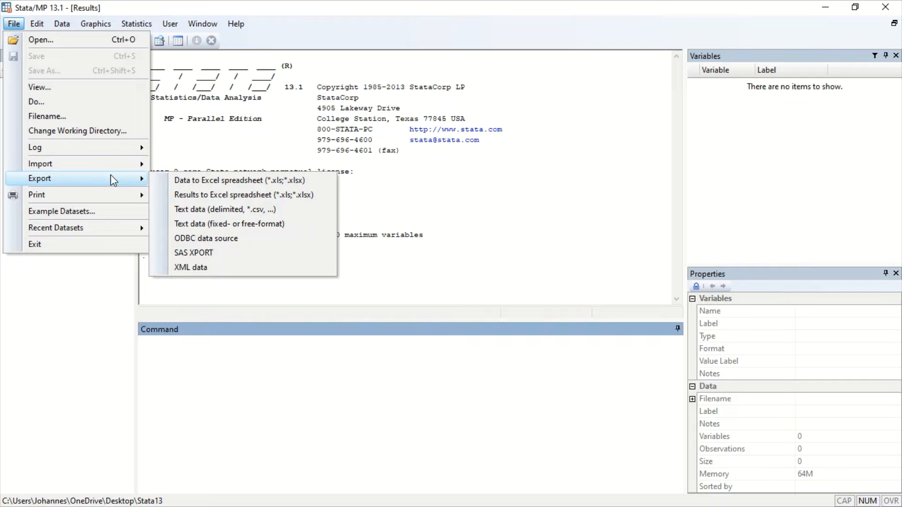
mouse_move(67, 29)
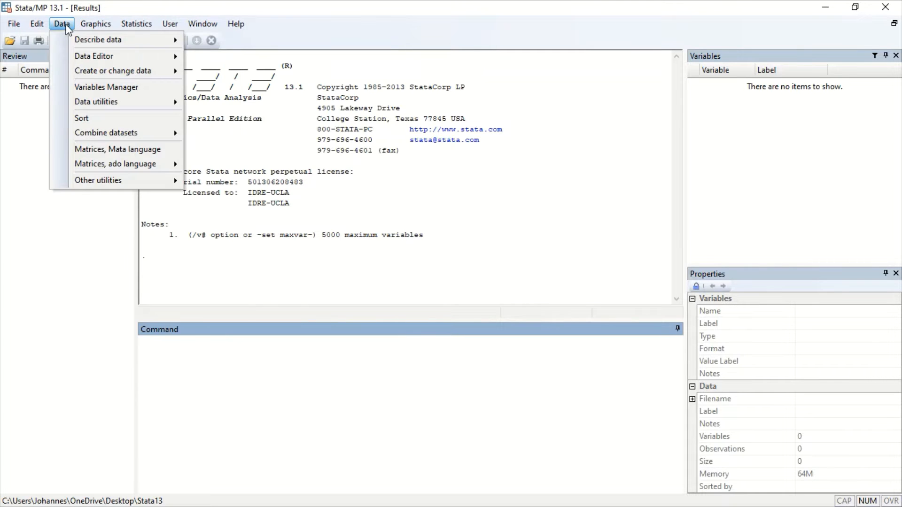
mouse_move(107, 21)
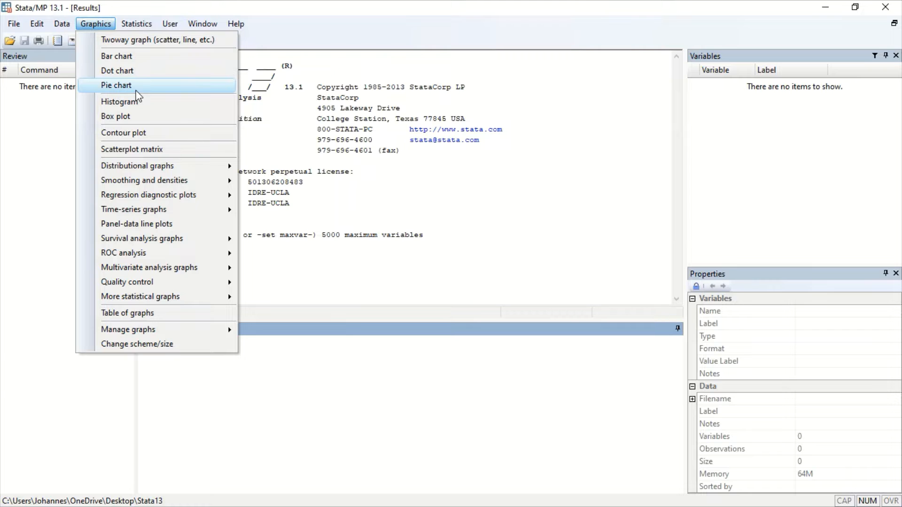
mouse_move(146, 22)
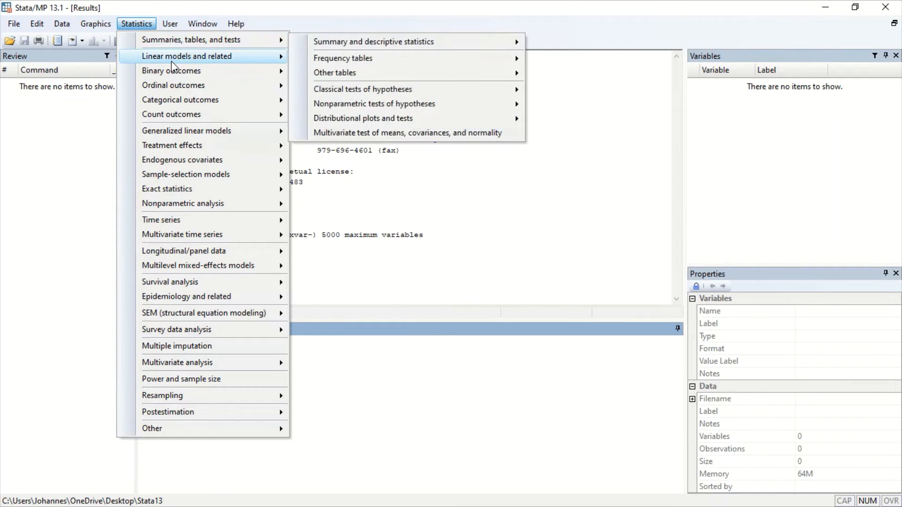
mouse_move(172, 61)
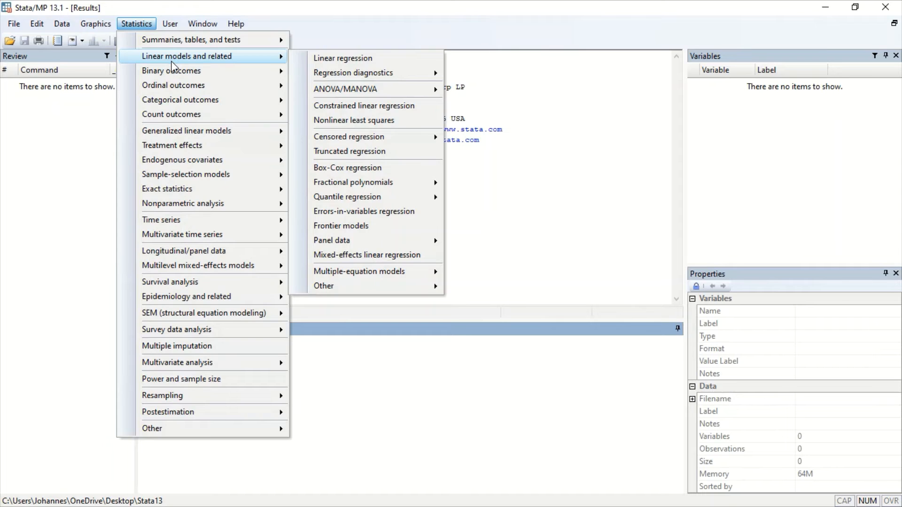
click(76, 176)
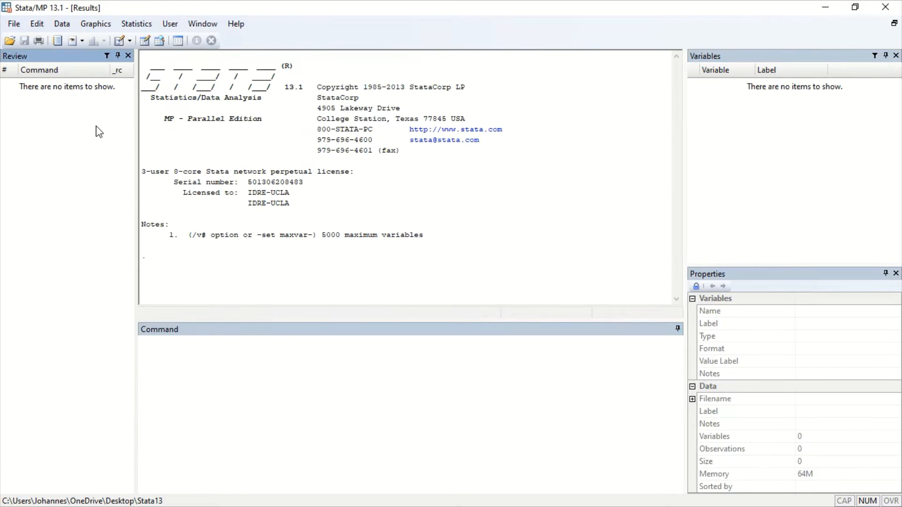
View the empty Data Editor in edit mode, then return to the main window
click(148, 47)
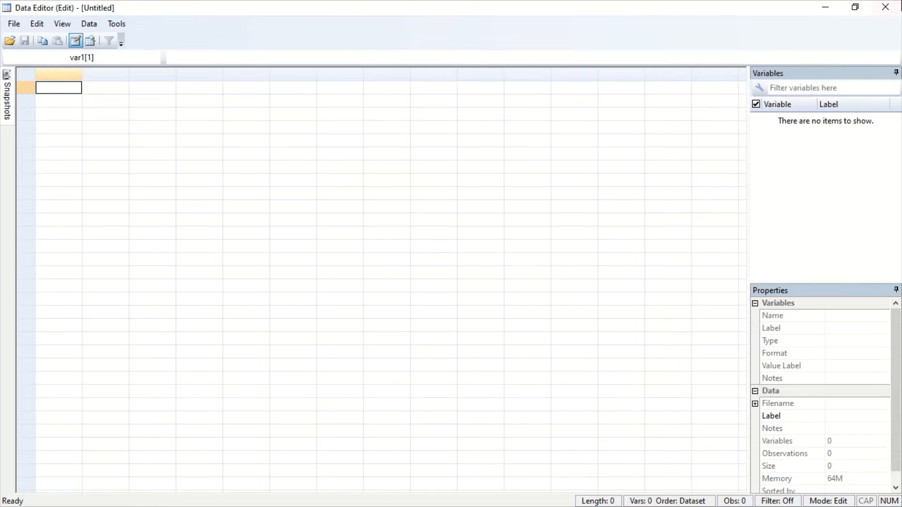
click(885, 7)
click(294, 363)
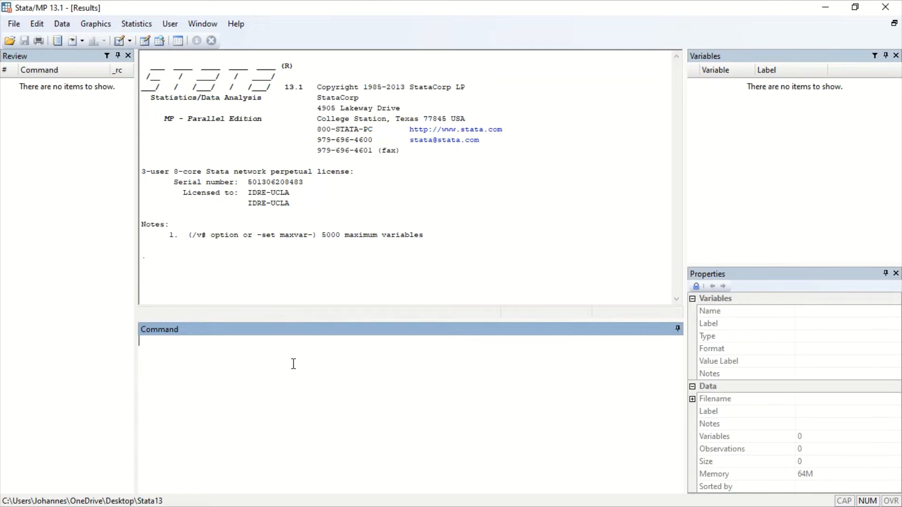
click(14, 28)
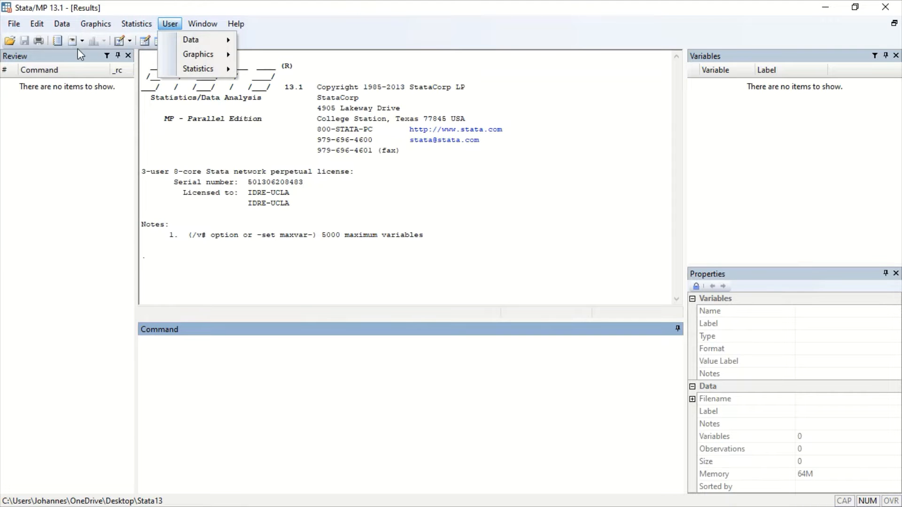
Open the Data Editor in edit mode and enter 25, 35 and 45 in the first three rows of the first column
click(150, 47)
click(150, 42)
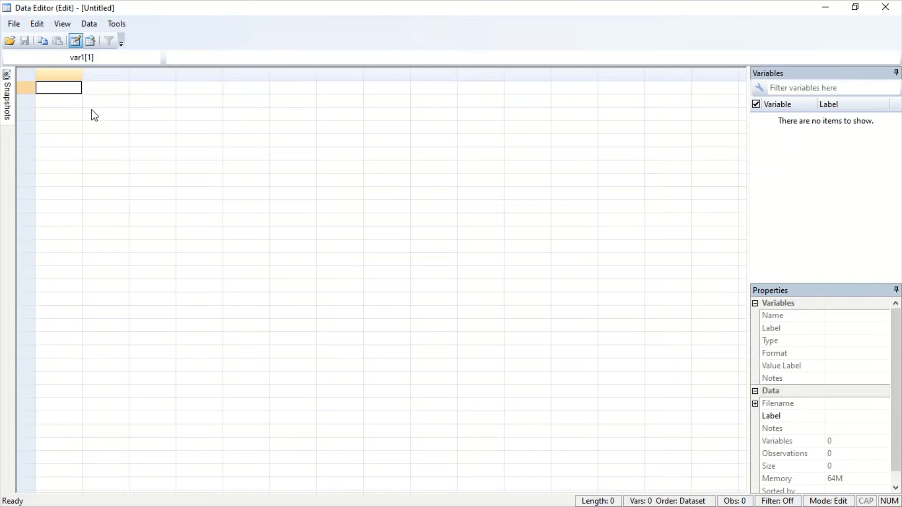
text(25)
key(Return)
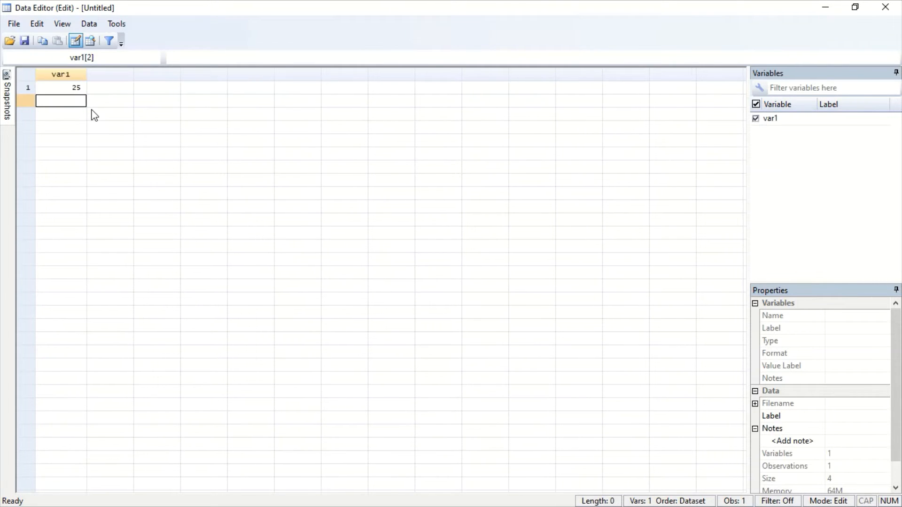
text(35)
key(Return)
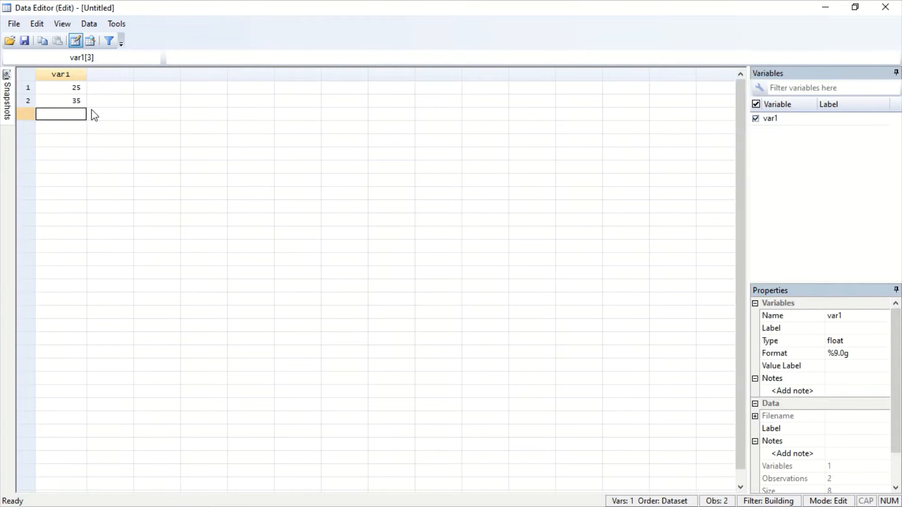
text(45)
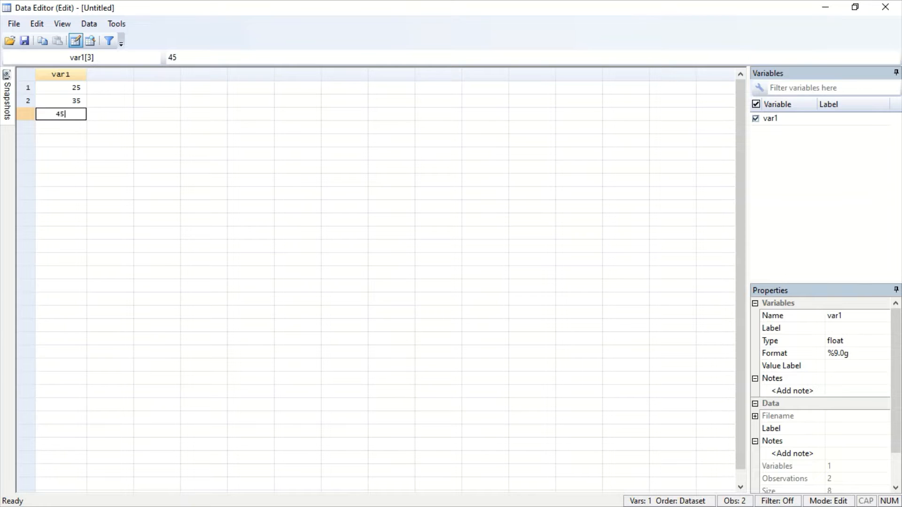
key(Return)
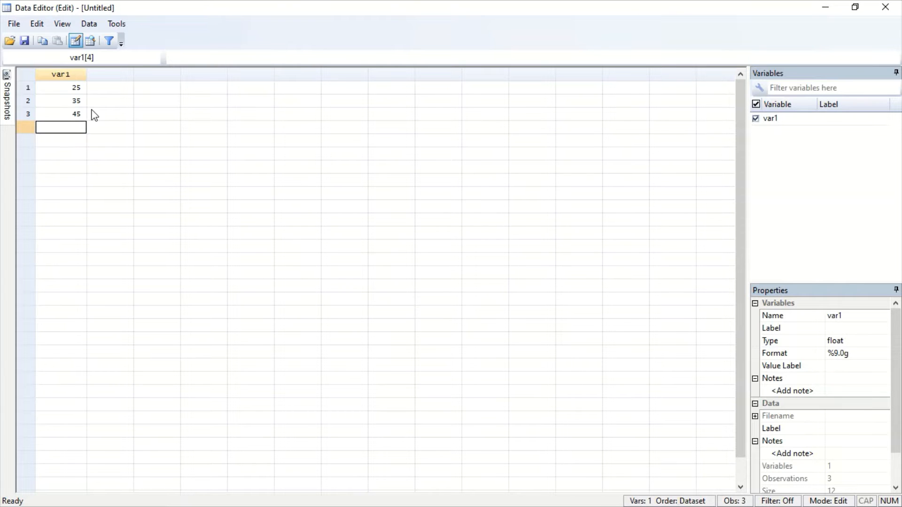
Enter three first names in lowercase in rows 1 to 3 of the second column
click(110, 90)
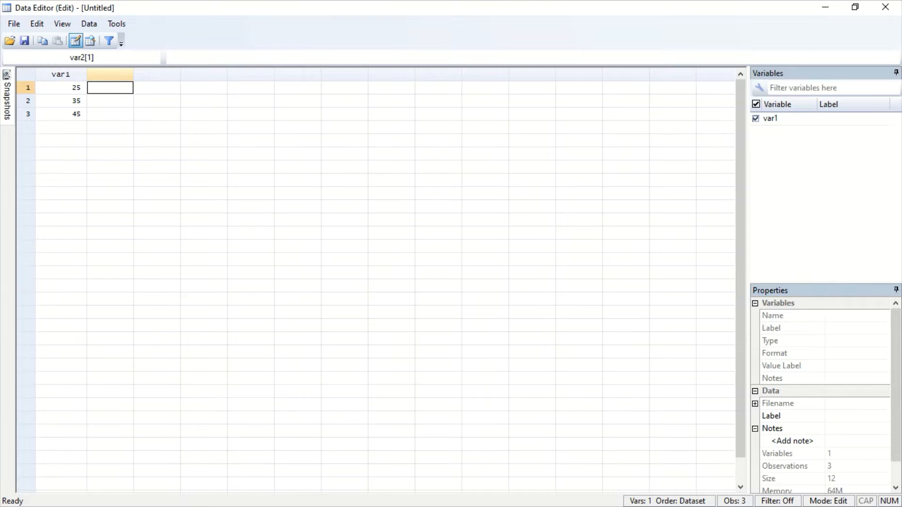
text(farai)
key(Return)
text(john)
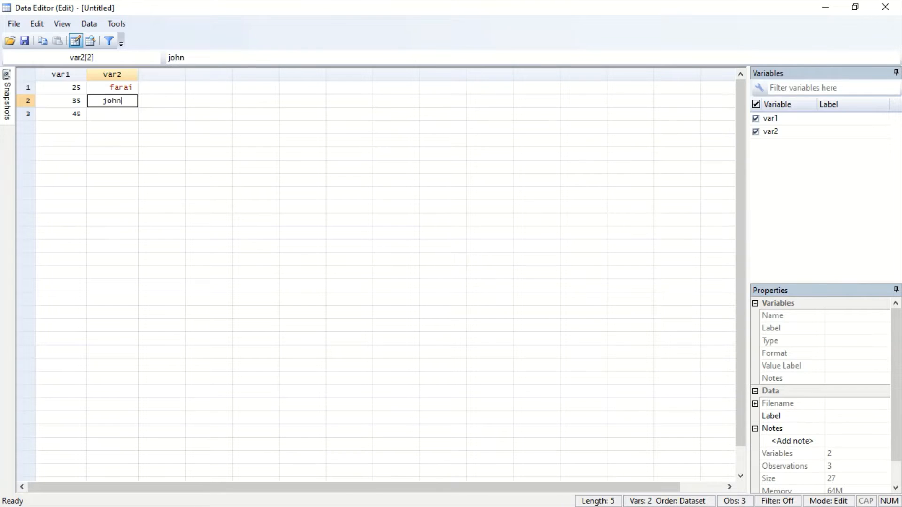
key(Return)
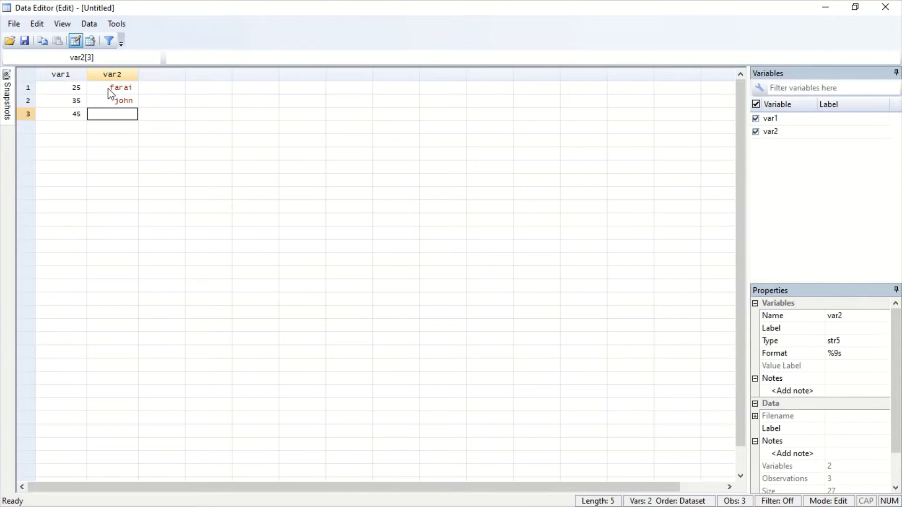
text(pete)
text(tr)
key(BackSpace)
key(BackSpace)
text(r)
key(Return)
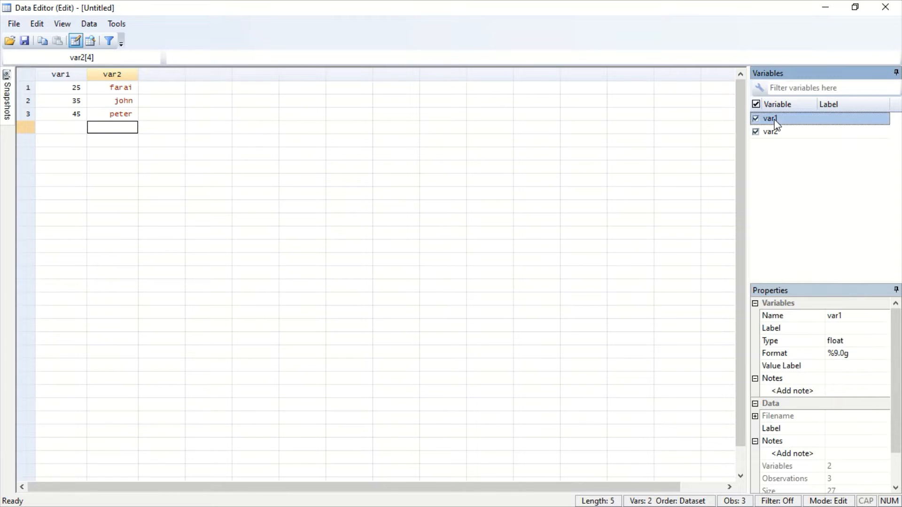
Rename the variable var1 as age
click(841, 315)
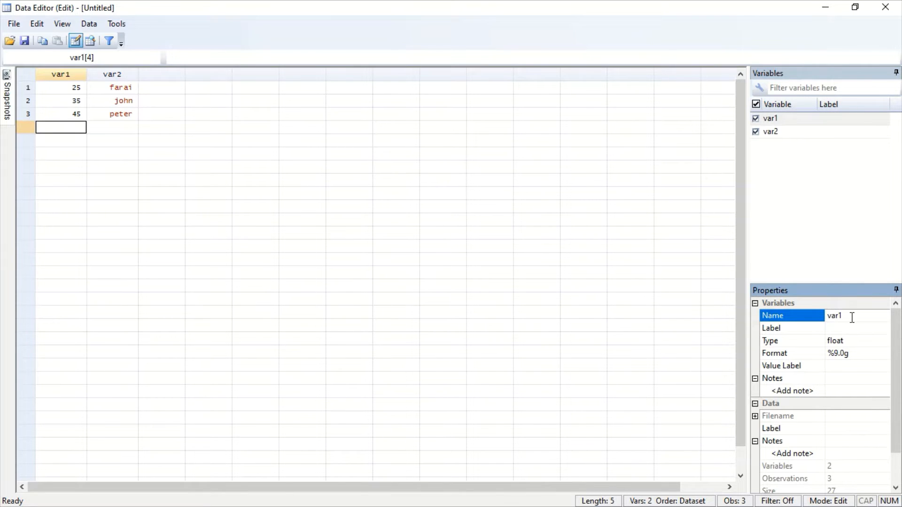
key(BackSpace)
key(BackSpace)
key(BackSpace)
key(BackSpace)
text(age)
click(604, 381)
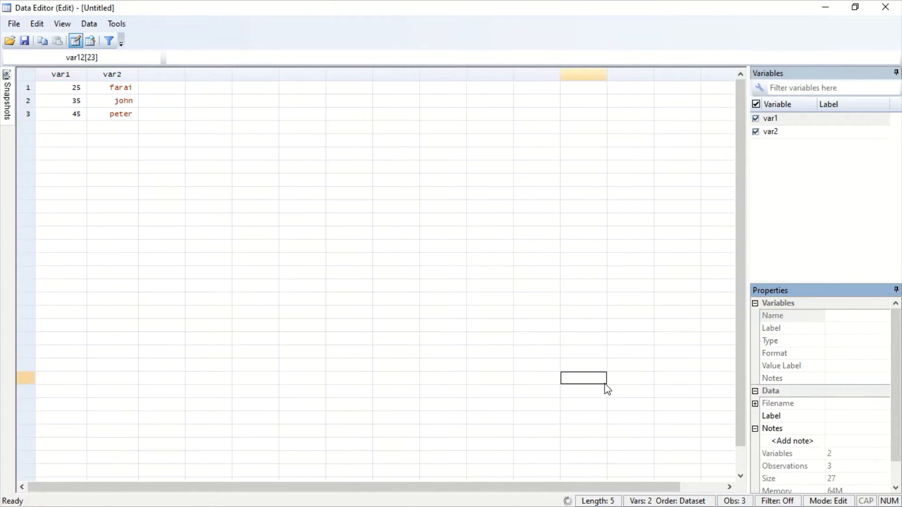
Rename the variable var2 as name
click(801, 132)
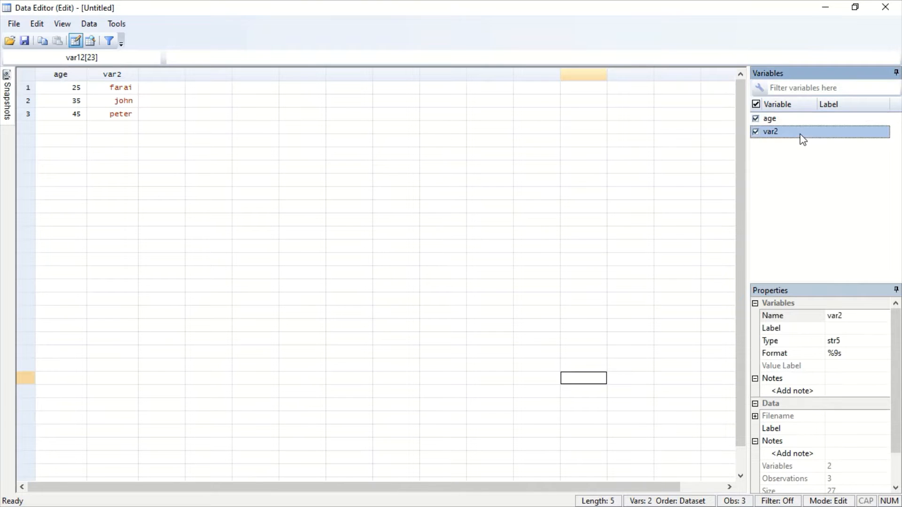
click(846, 318)
key(BackSpace)
key(BackSpace)
key(BackSpace)
key(BackSpace)
text(name)
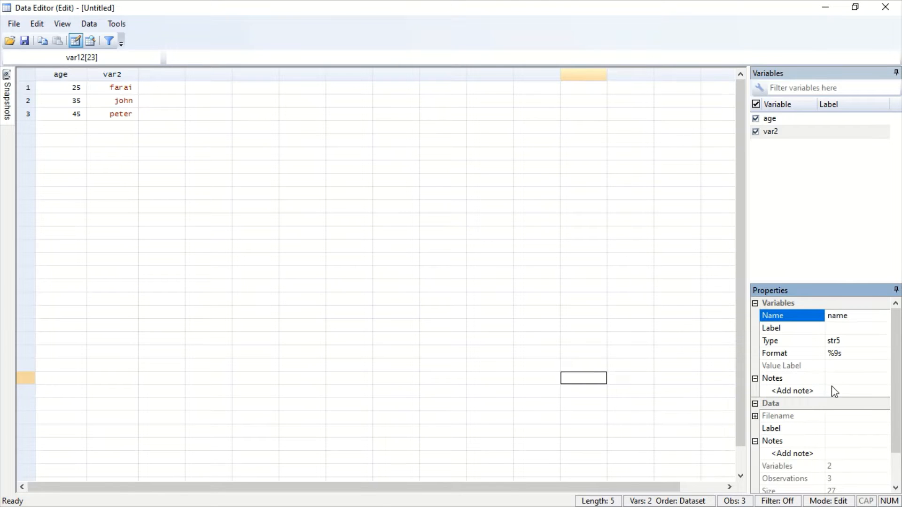
click(828, 344)
Set the label of the name variable to "name of studentrs"
click(840, 329)
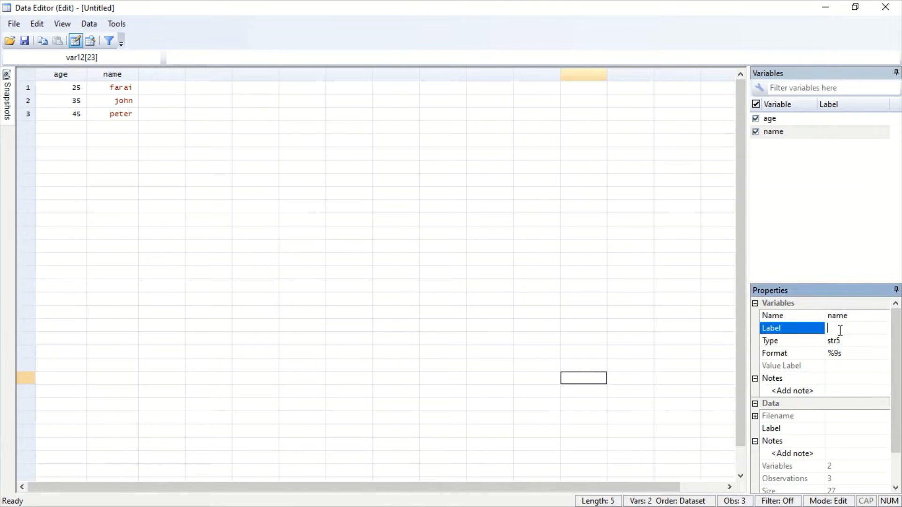
text(namr)
key(BackSpace)
key(BackSpace)
text(r)
text(e of )
text(studentr)
text(s)
click(800, 190)
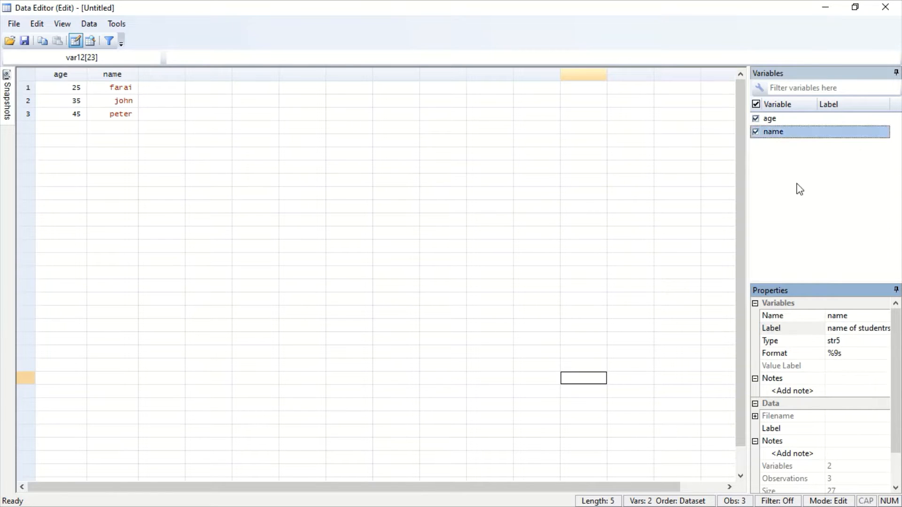
Set the label of the age variable to "age of students"
click(826, 123)
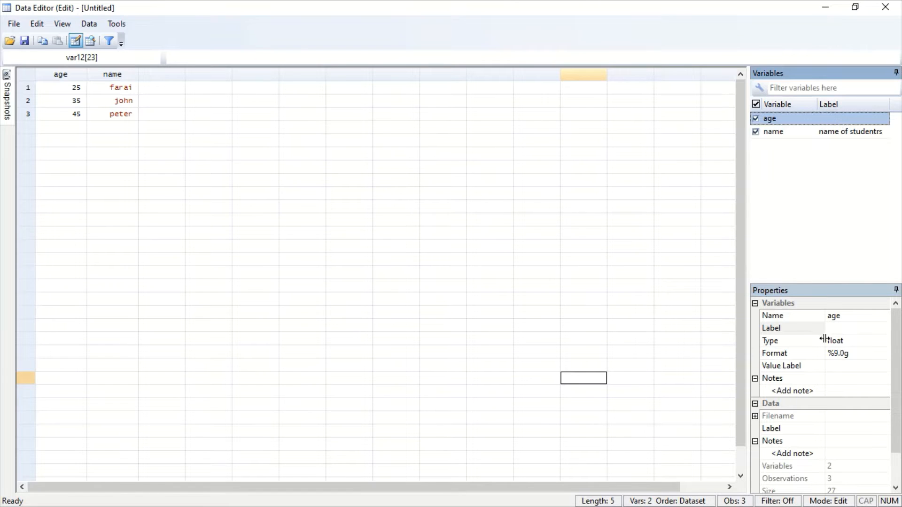
click(836, 327)
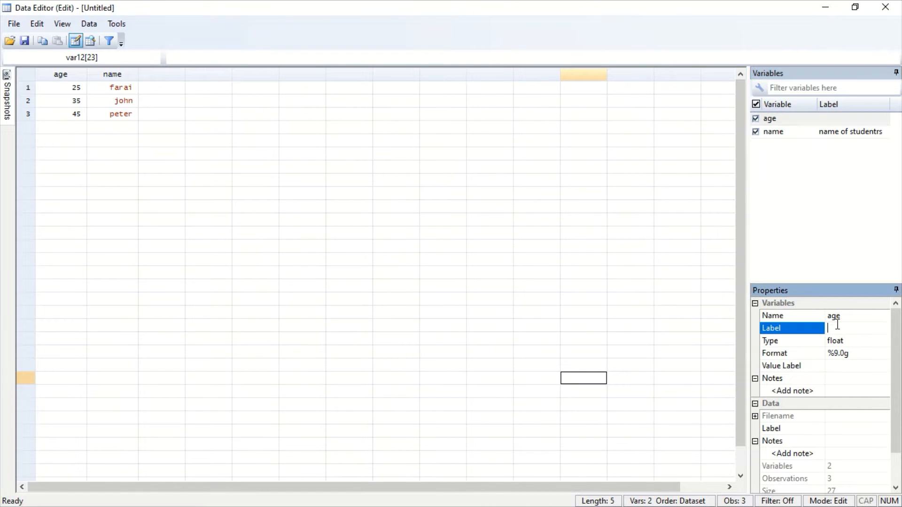
text(age of students)
click(459, 286)
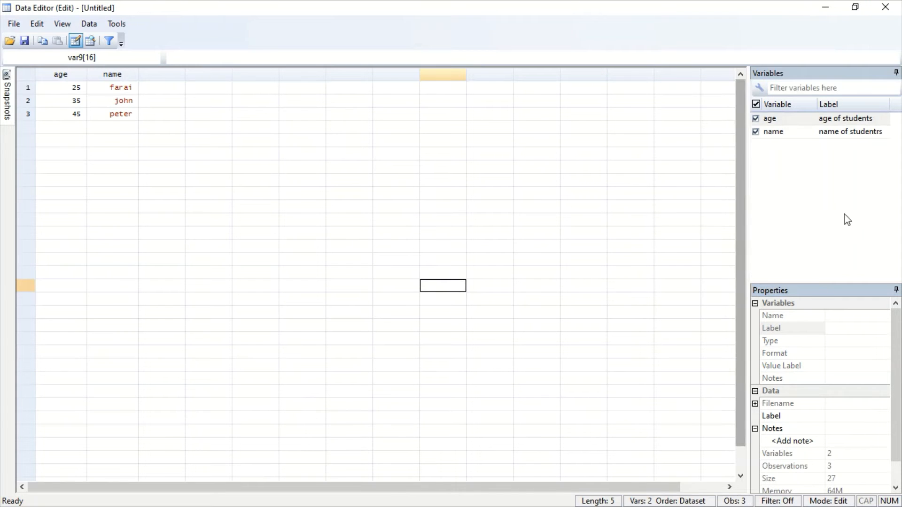
Return to the main window and remove the dataset from memory with the clear command
click(831, 14)
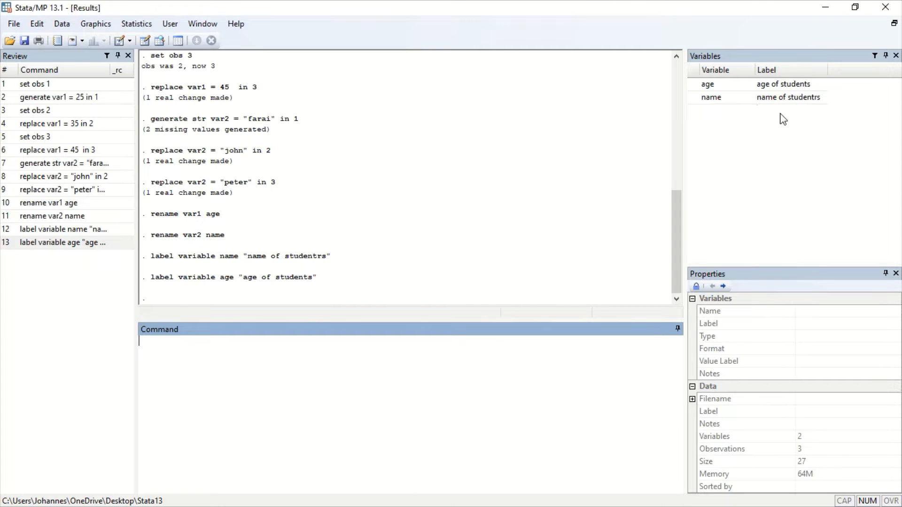
mouse_move(789, 105)
text(cl;)
key(BackSpace)
text(ear)
key(Return)
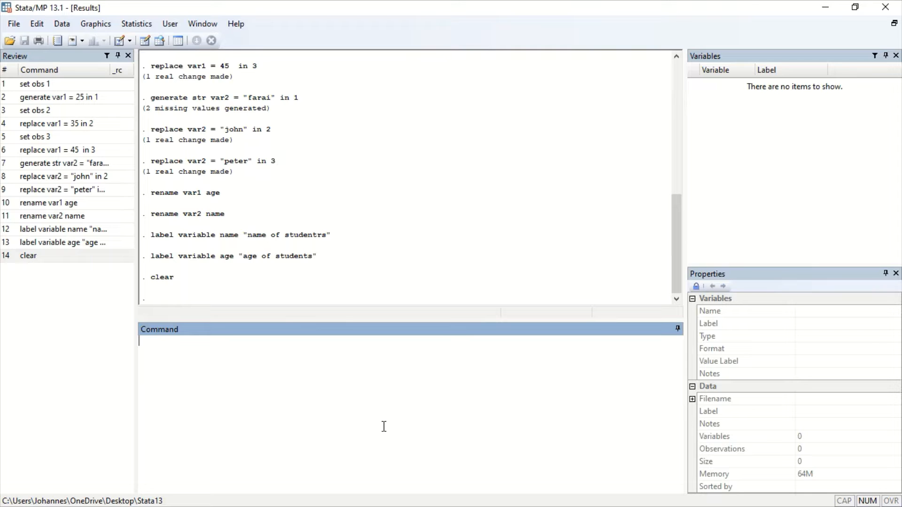
Try to enter data with "input age name", giving age 25 and a first name as the first observation, and finish with end
text(input age name)
key(Return)
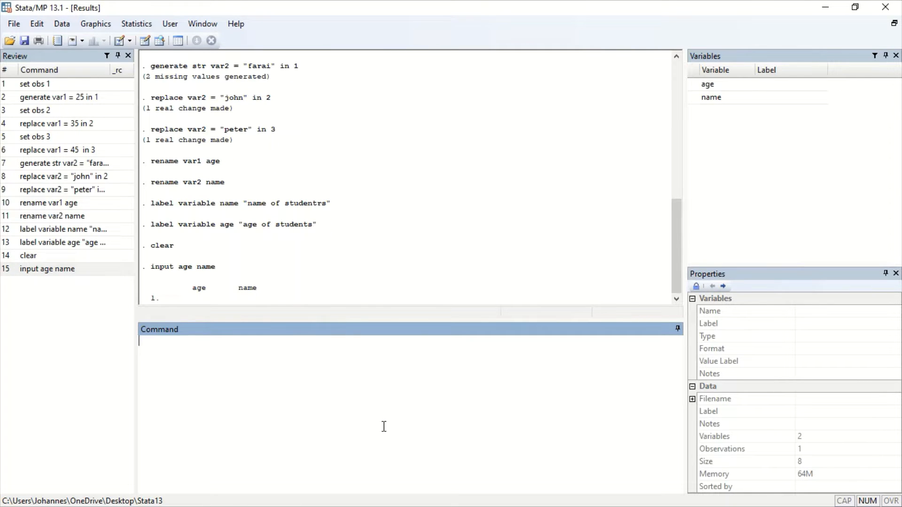
text(25)
text( fa)
key(BackSpace)
key(BackSpace)
key(Caps_Lock)
text(J)
key(Caps_Lock)
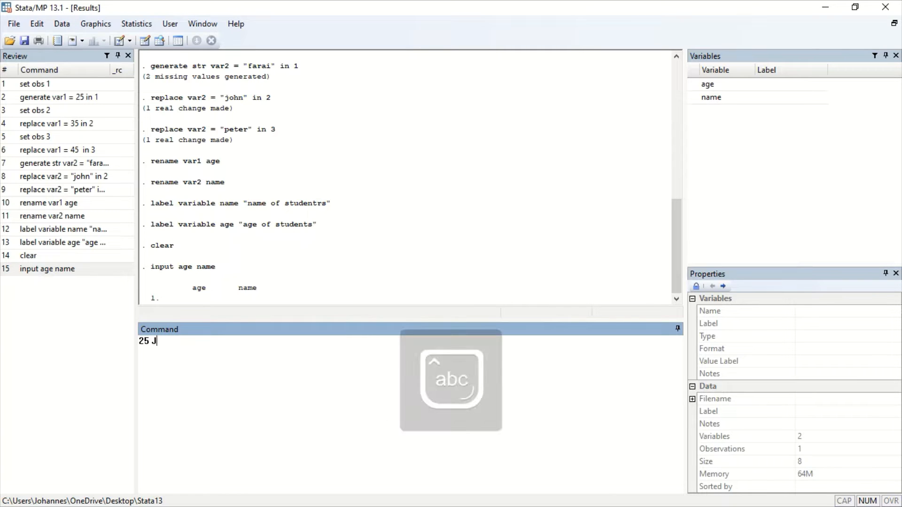
text(ohn)
key(Return)
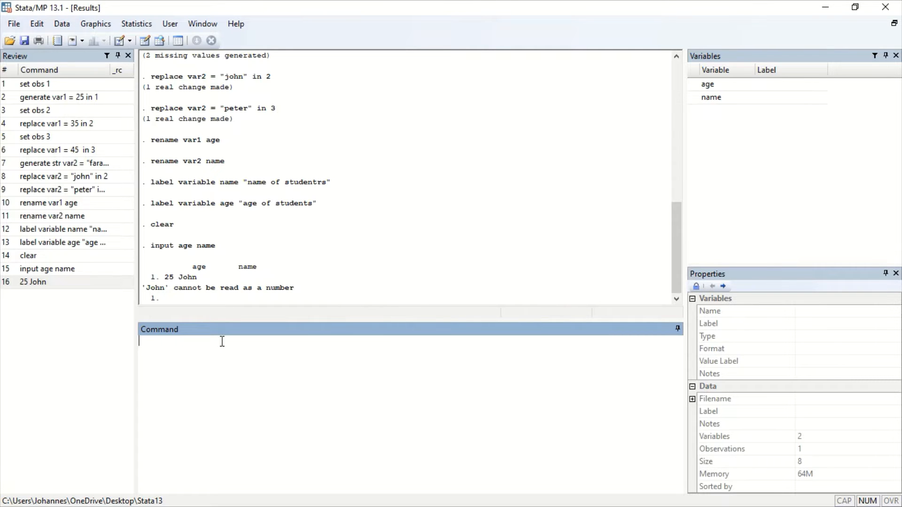
text(end)
key(Return)
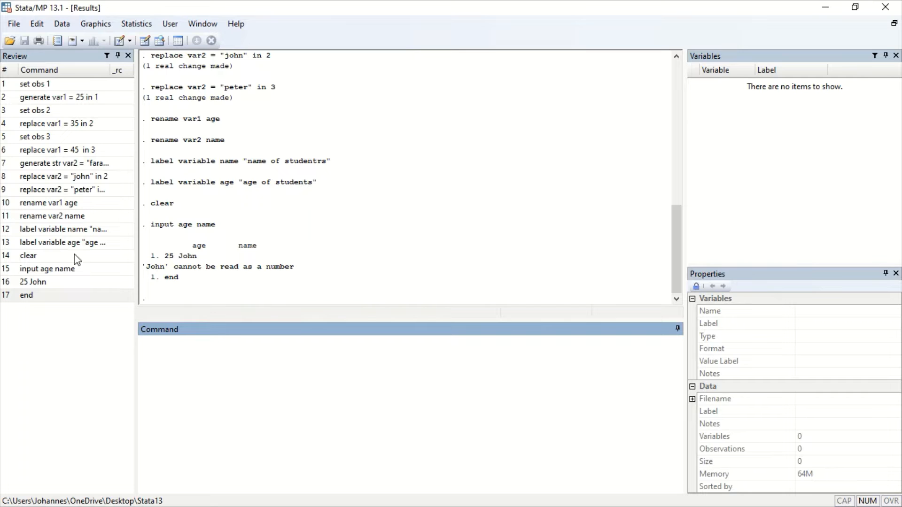
Reuse the earlier input command, declaring name as a 10-character string: "input age str10 name"
click(44, 269)
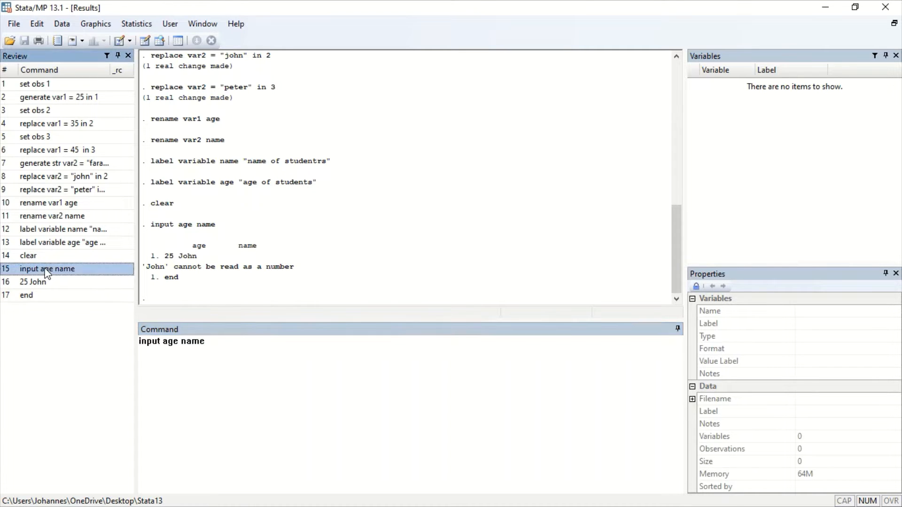
click(180, 347)
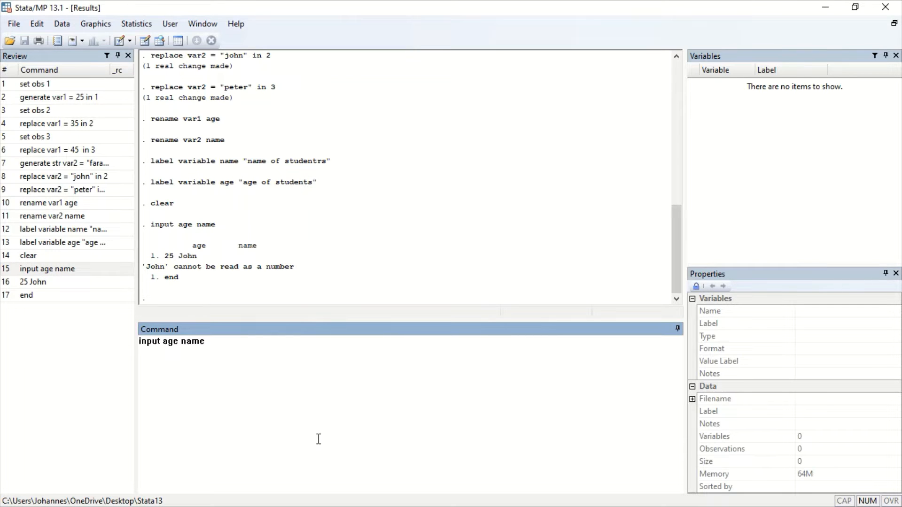
text(str)
key(BackSpace)
text(10)
key(BackSpace)
key(BackSpace)
text(10)
click(317, 431)
key(Return)
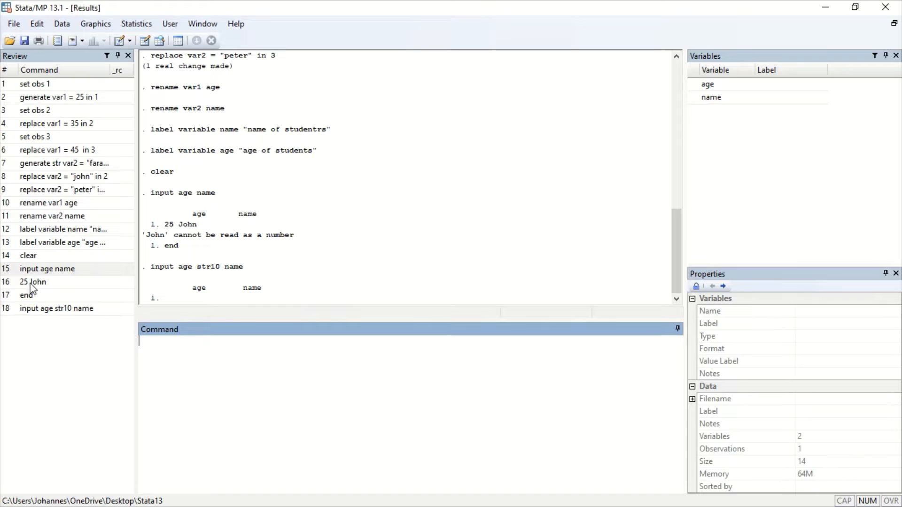
Enter age 25 and the student's first name as the first observation
text(25)
key(Caps_Lock)
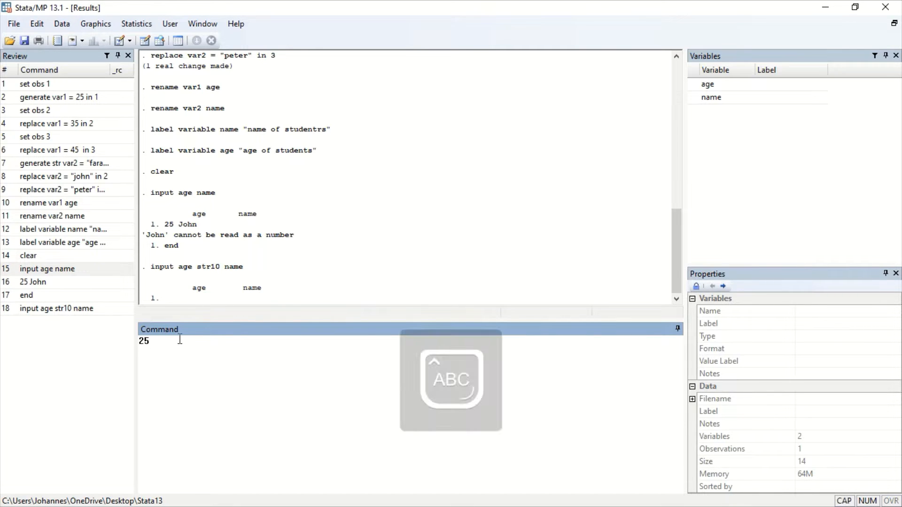
text(J)
key(Caps_Lock)
text(ohn)
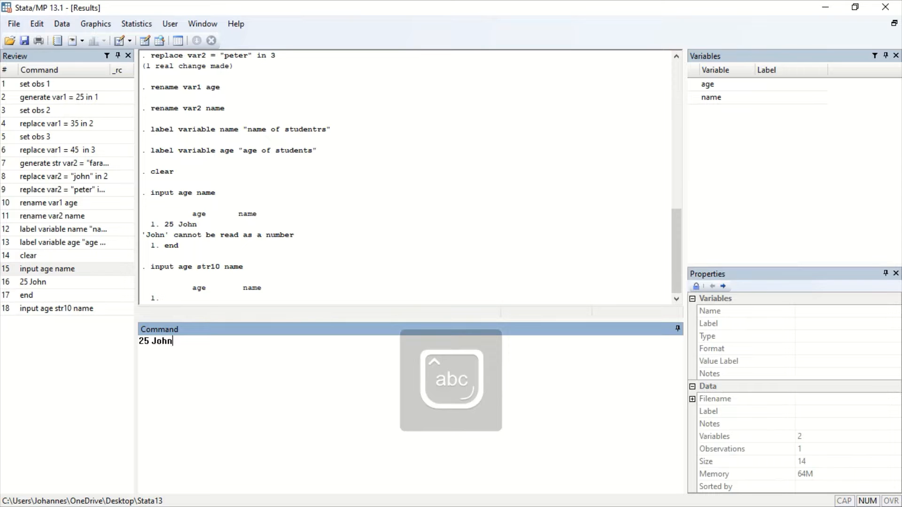
key(Return)
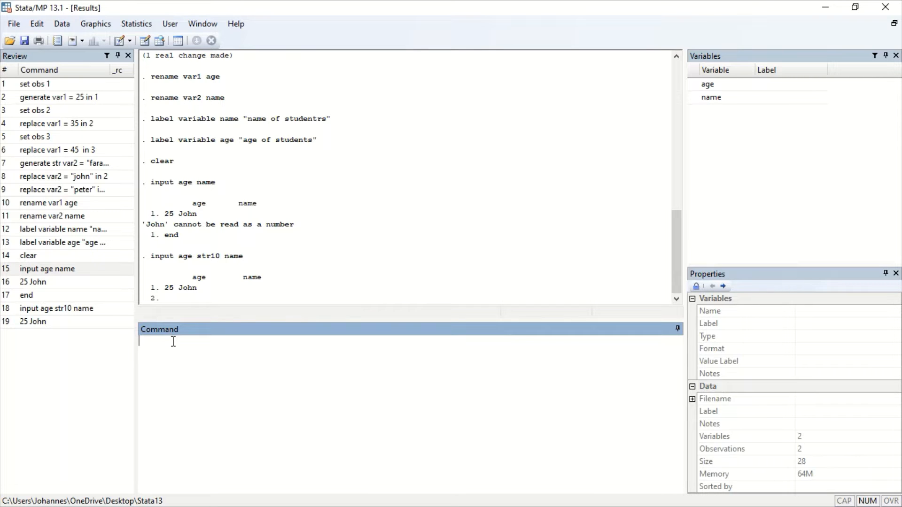
Enter age 35 and the student's first name as the second observation
text(35 S)
key(Caps_Lock)
text(am)
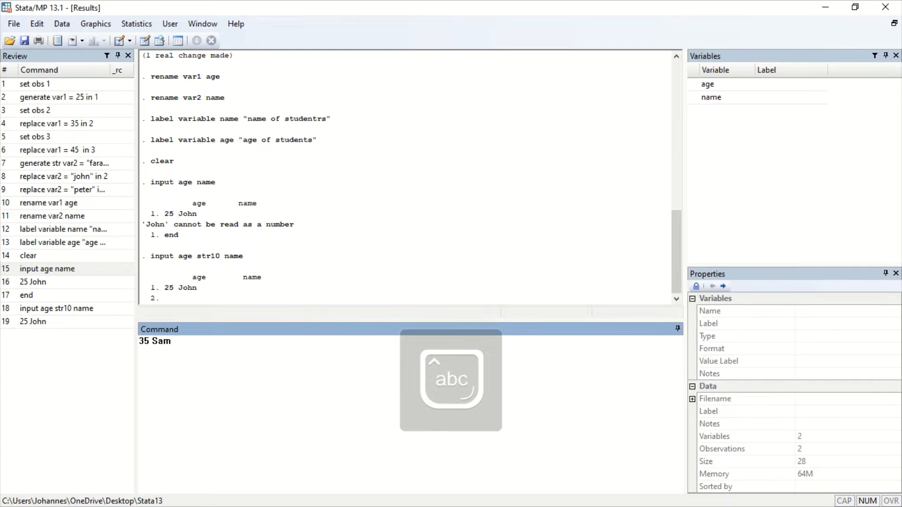
key(Return)
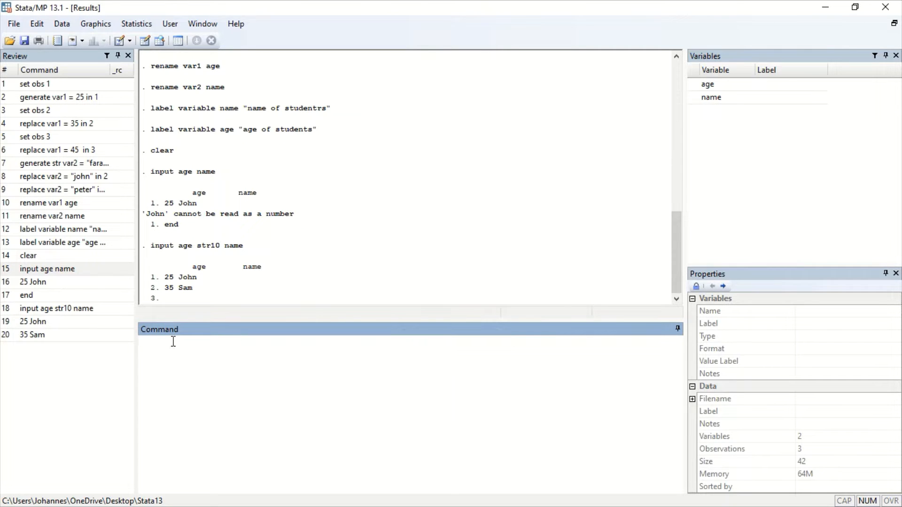
Enter age 38 and the student's first name as the third observation, and finish the data entry with end
text(25)
key(BackSpace)
key(BackSpace)
text(35)
key(BackSpace)
key(BackSpace)
key(BackSpace)
text(38)
text(P)
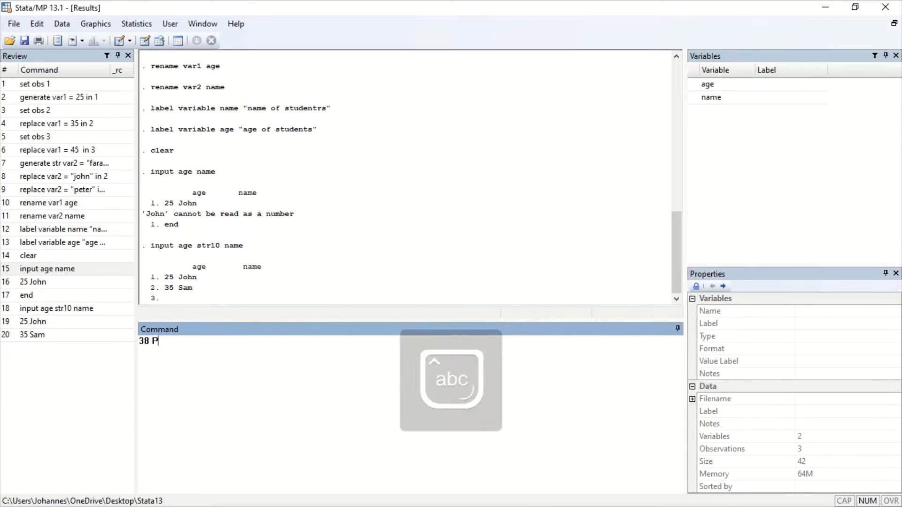
text(eter)
key(Return)
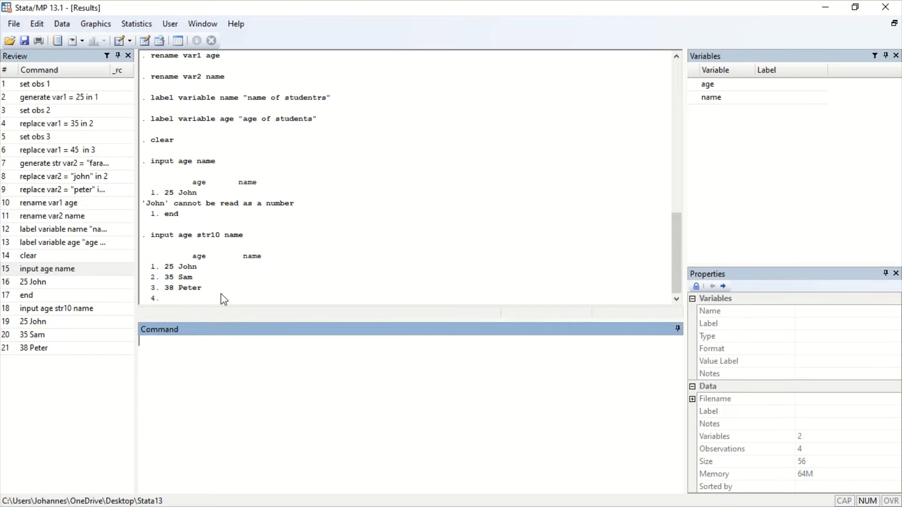
text(end)
key(Return)
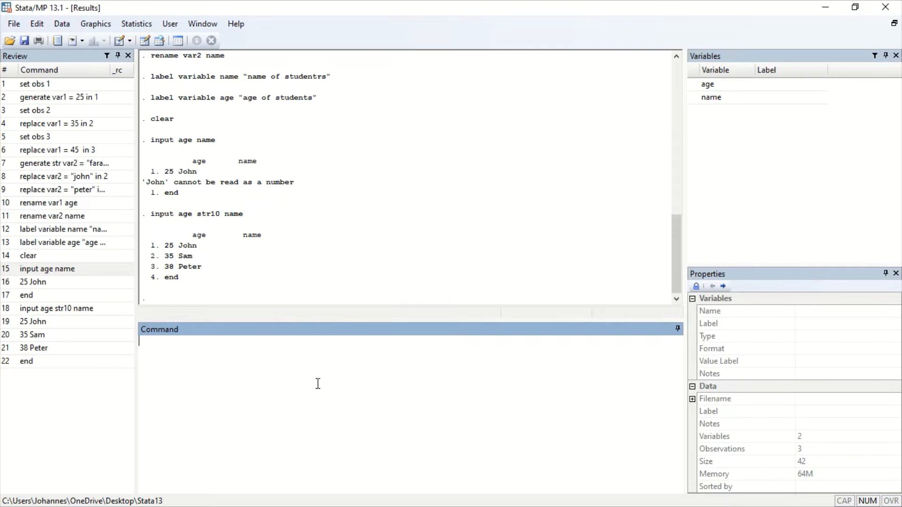
Label the age variable " age of student" with the lab variable command
text(labe)
key(BackSpace)
text(el)
key(BackSpace)
key(BackSpace)
text(variable age )
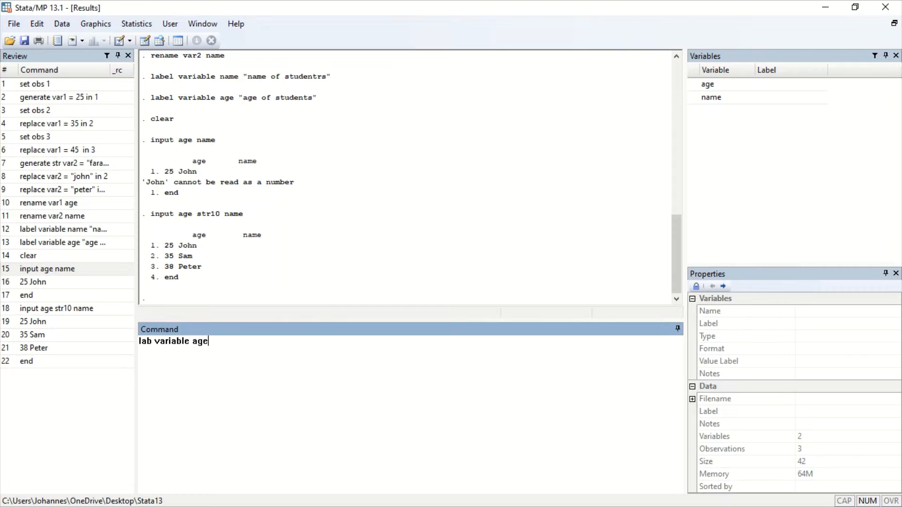
text(" age of student")
key(Return)
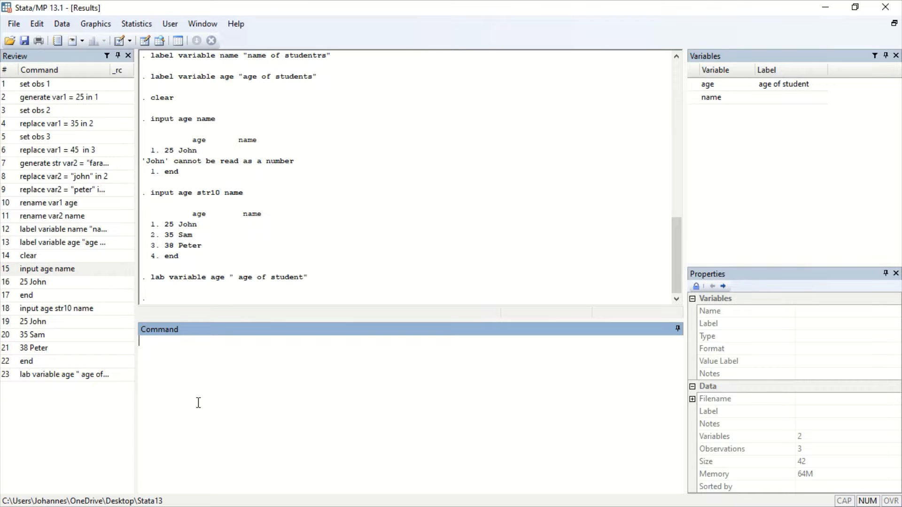
Try to apply the label "name of students" with the label variable command, writing the variable as Name with a capital N
text(label variable name)
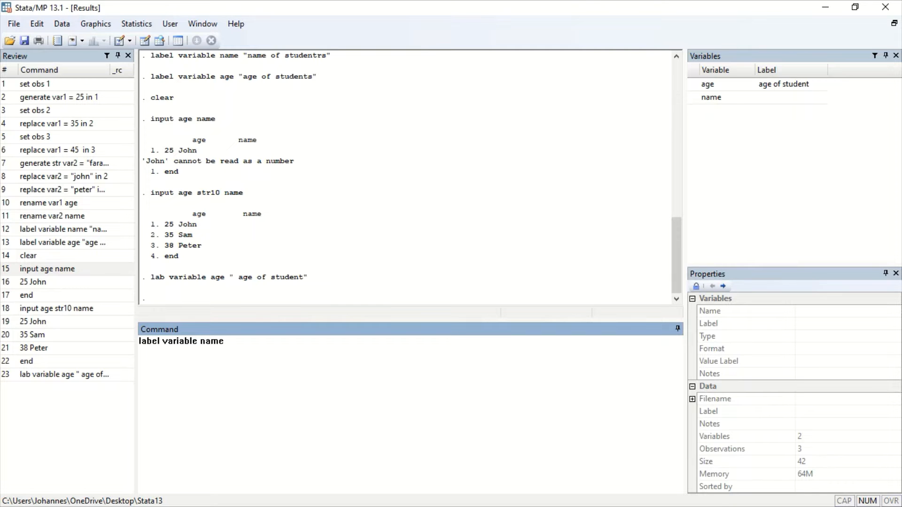
key(Left)
key(Left)
key(Left)
key(Right)
key(Right)
key(Right)
key(BackSpace)
key(Caps_Lock)
text(N "NA)
key(BackSpace)
key(BackSpace)
key(Caps_Lock)
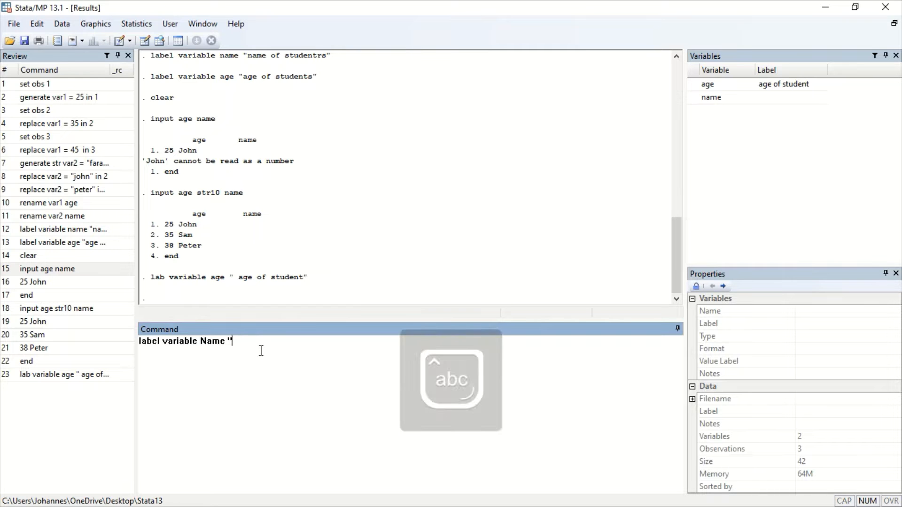
text(name of stude)
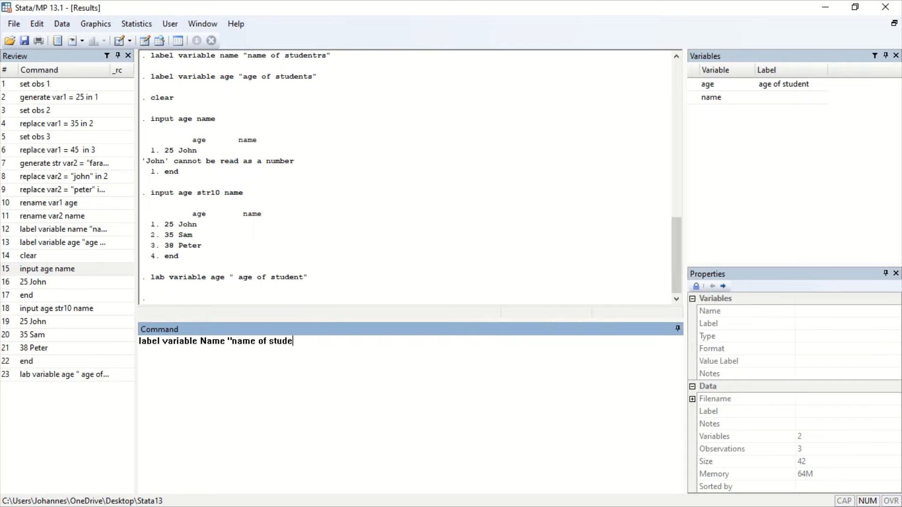
text(nts")
key(Return)
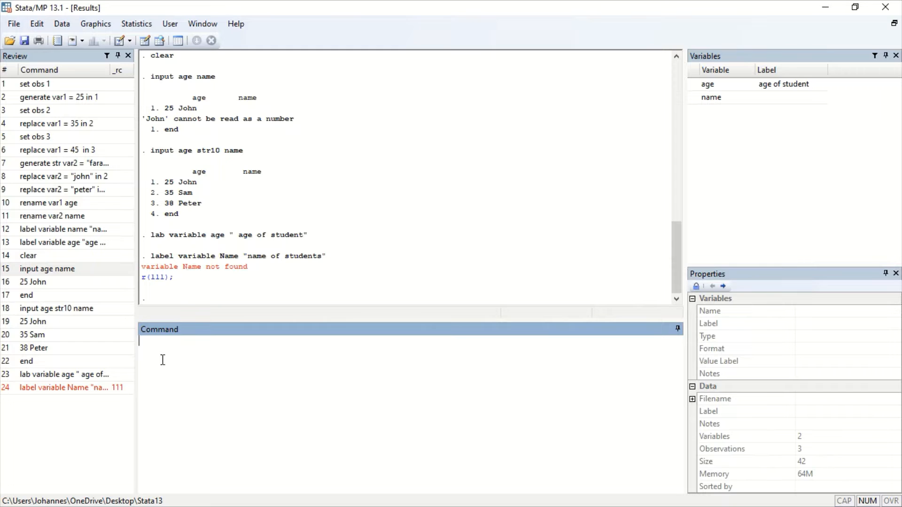
Recall the last label command, correct the variable to lowercase name, and run it with the label "name of students"
click(107, 392)
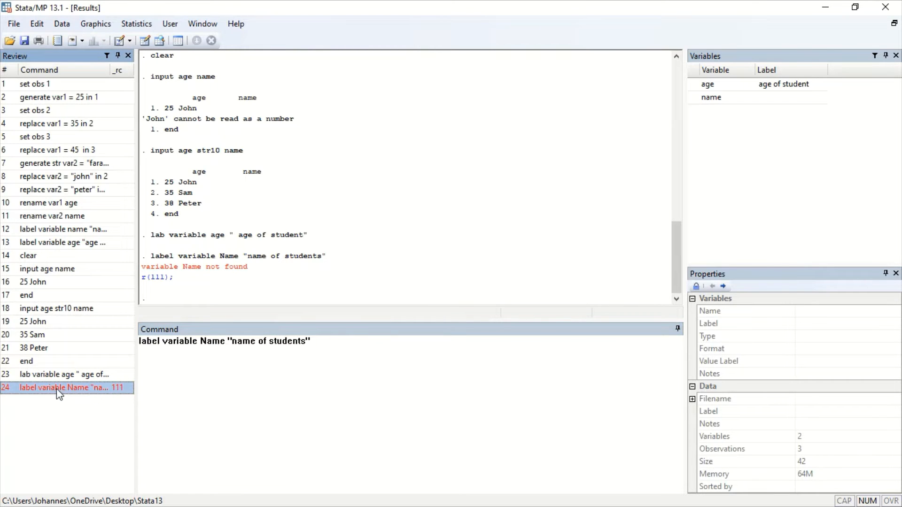
click(207, 342)
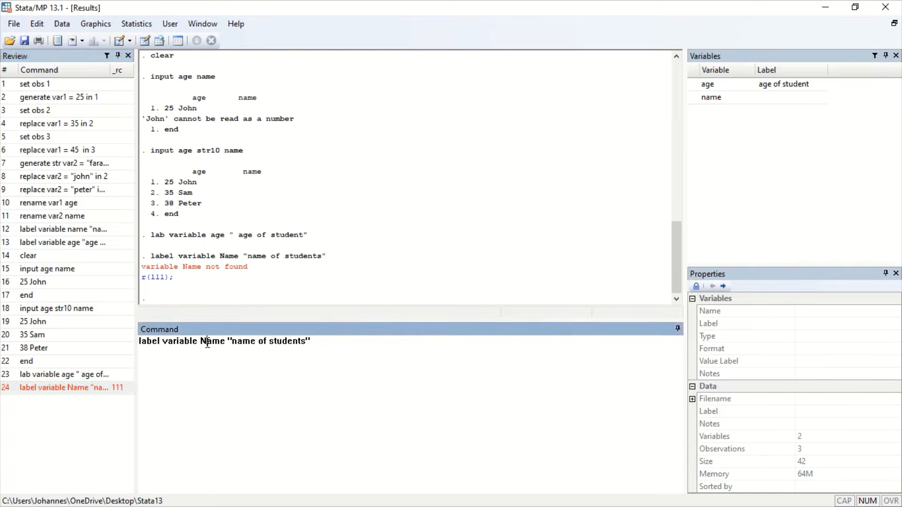
key(BackSpace)
text(n)
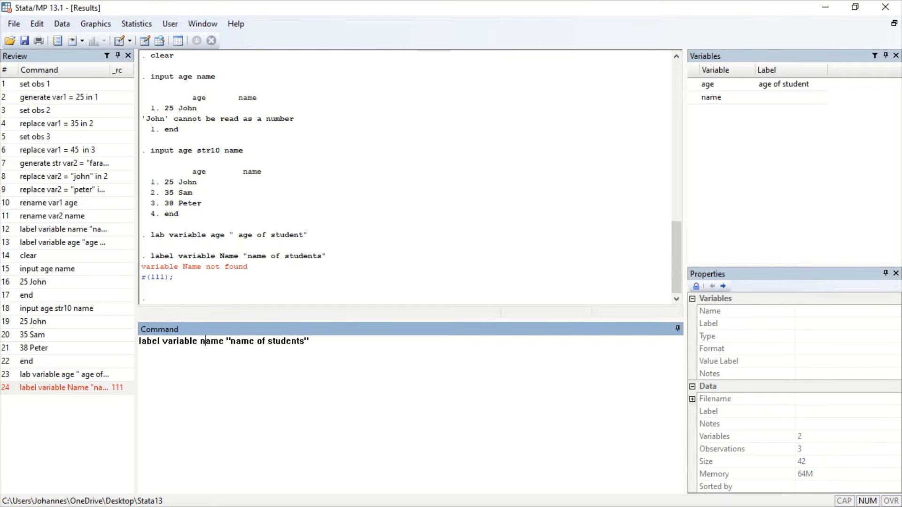
key(Return)
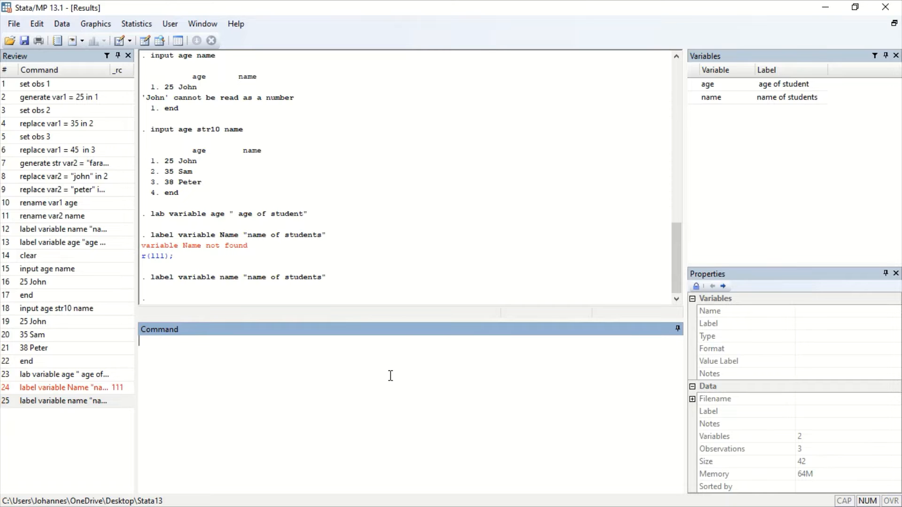
click(18, 25)
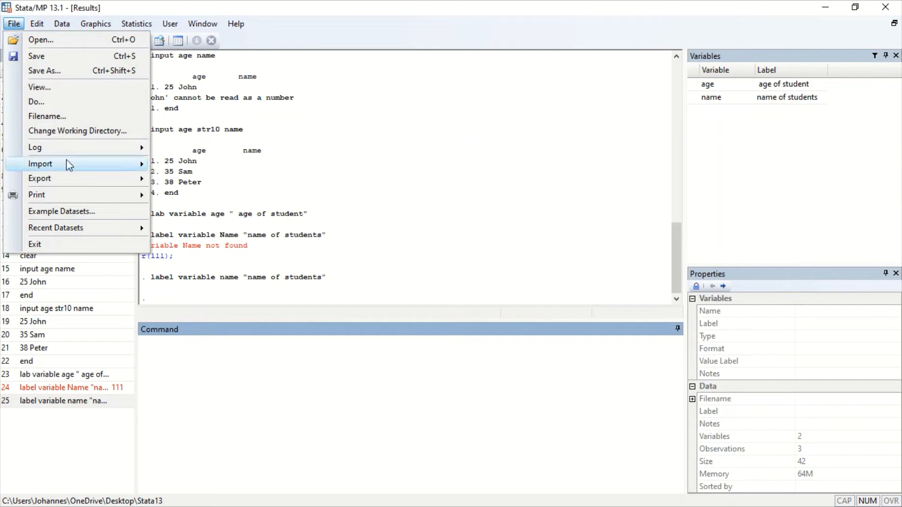
mouse_move(115, 165)
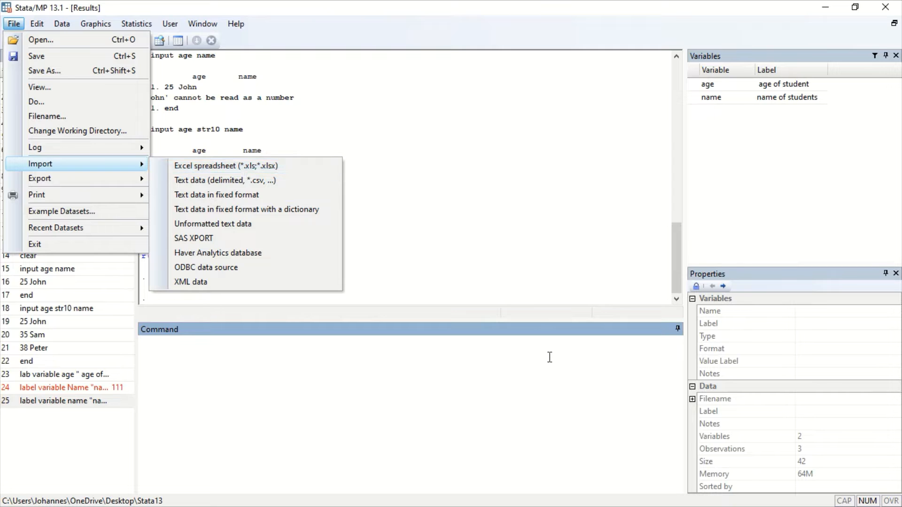
click(550, 386)
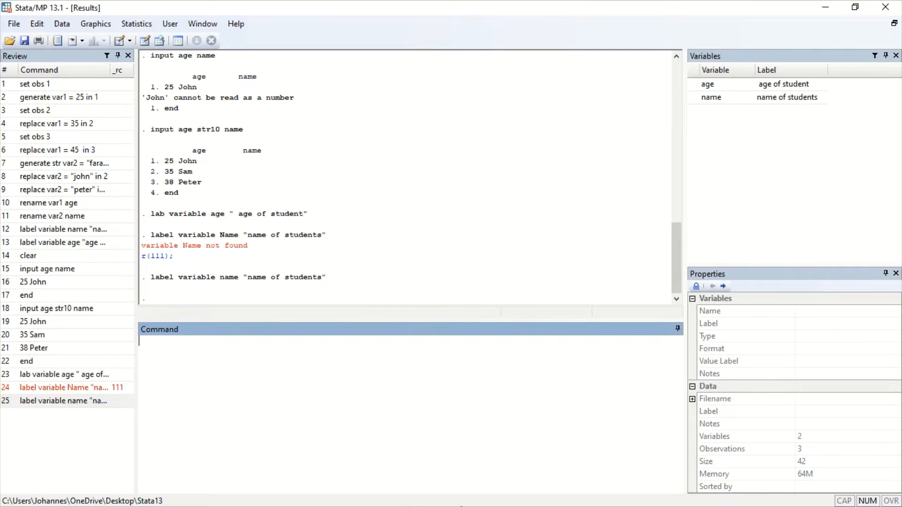
Remove the current dataset from memory with clear and open income.dta from the stata folder on the Desktop
text(clear)
key(Return)
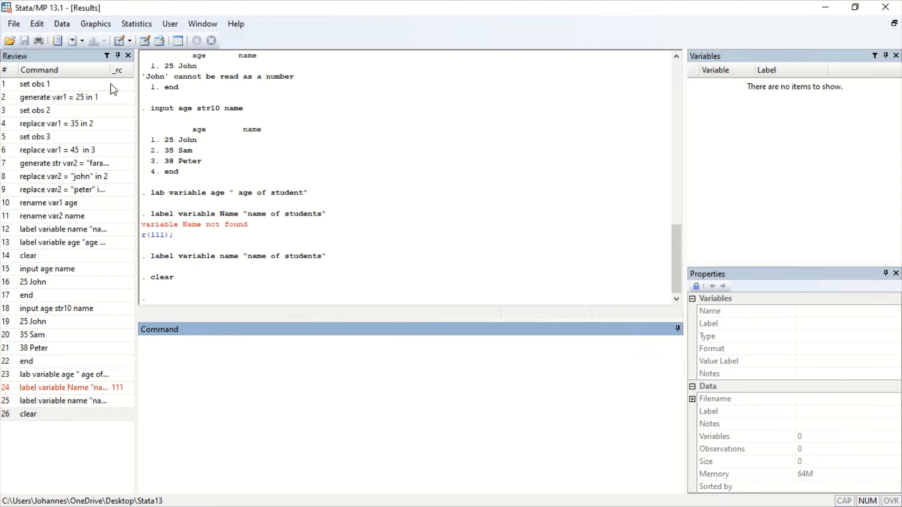
click(13, 24)
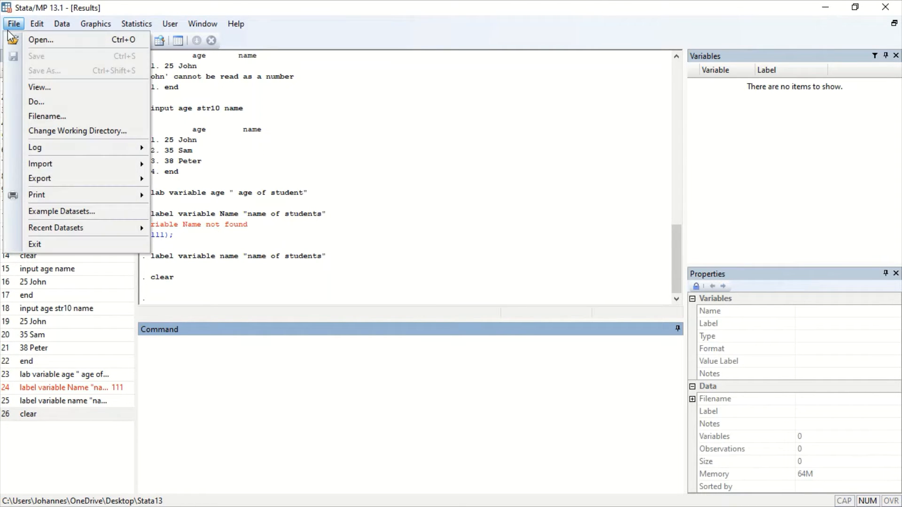
click(41, 39)
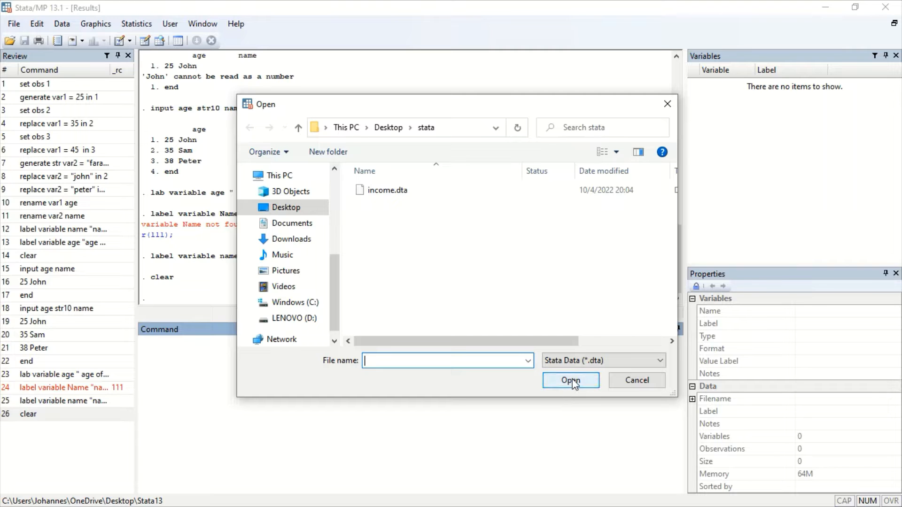
click(391, 192)
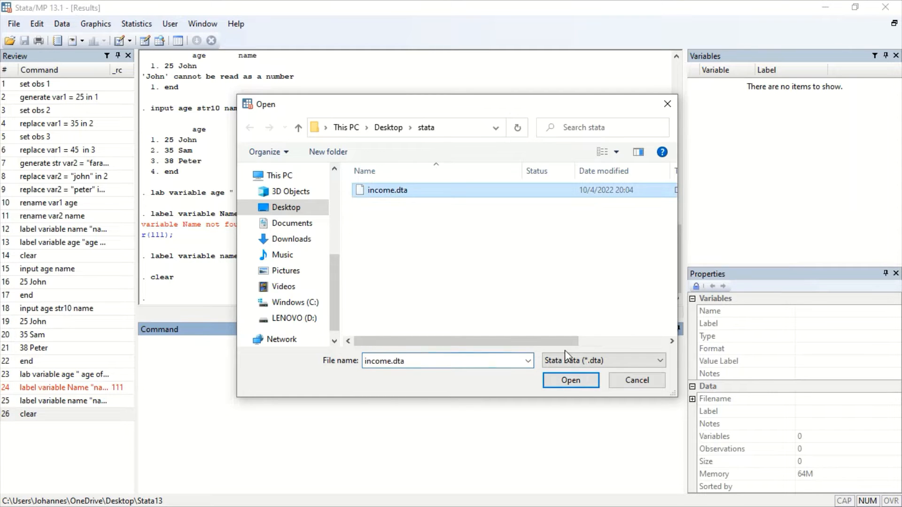
click(573, 382)
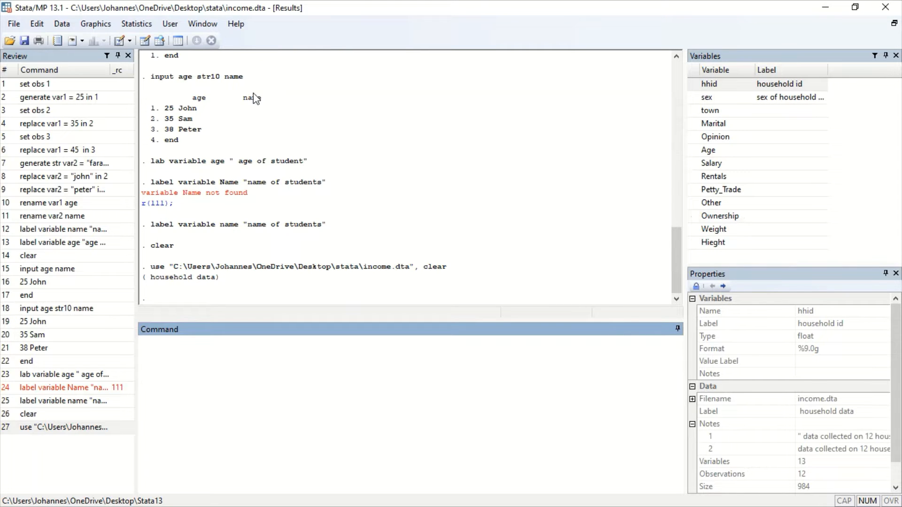
Look through all columns of income.dta in the Data Editor and return to the main window
click(143, 44)
scroll(301, 178, right, 10)
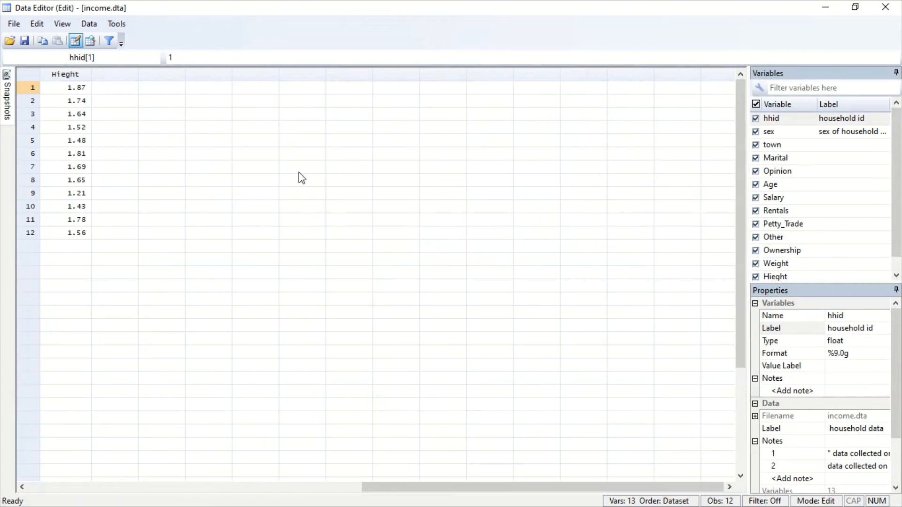
scroll(302, 177, left, 10)
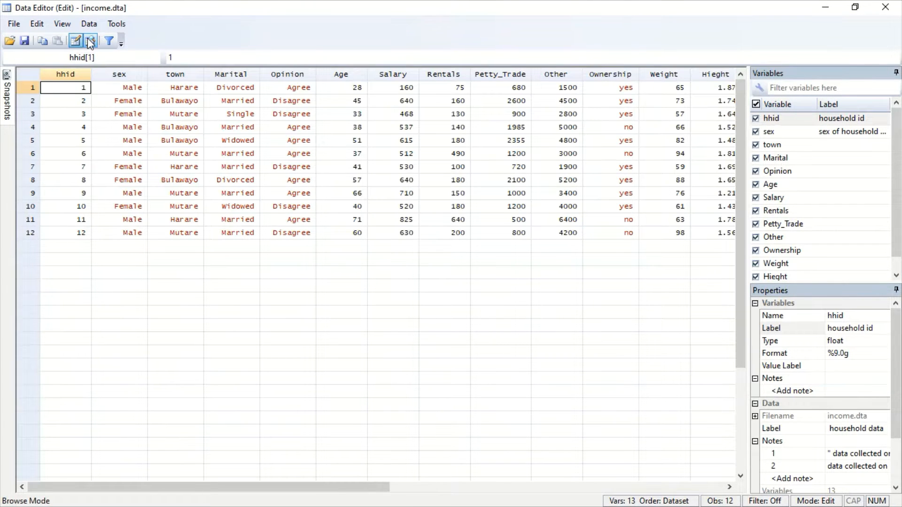
click(833, 9)
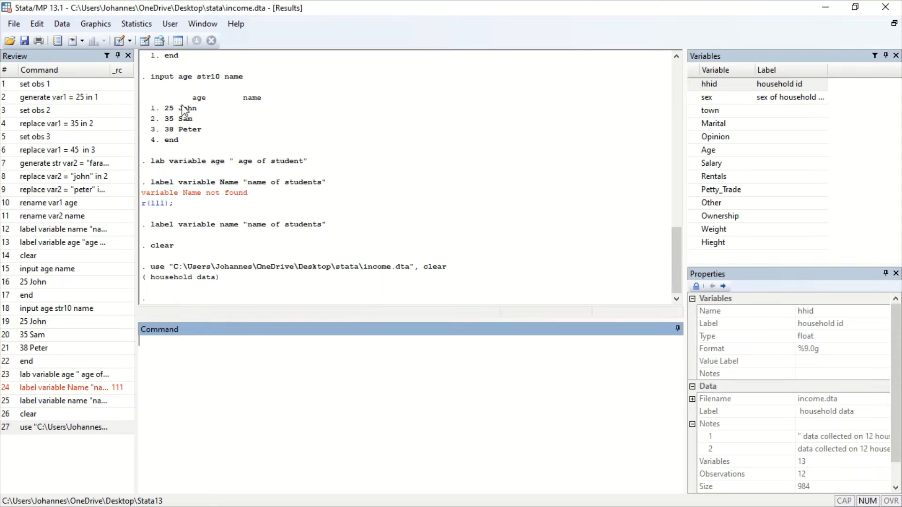
Save the dataset as income.dta, overwriting the existing file
click(11, 26)
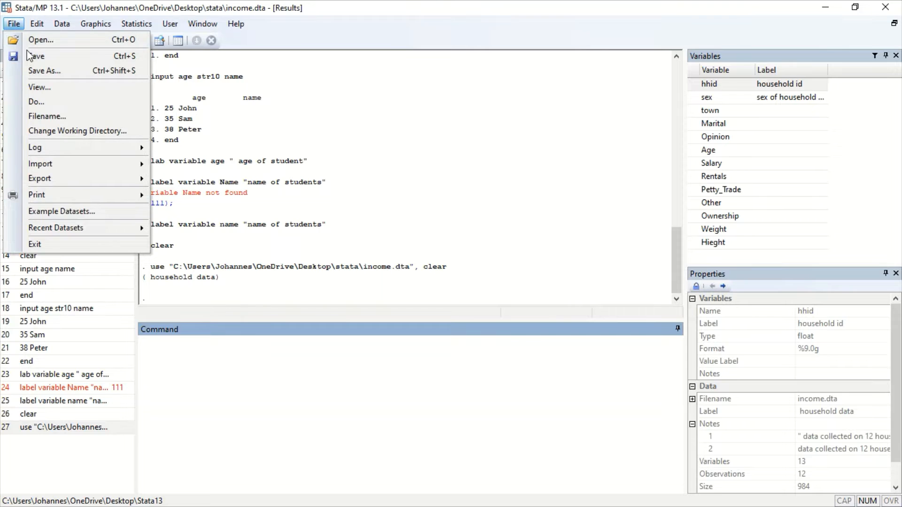
click(58, 57)
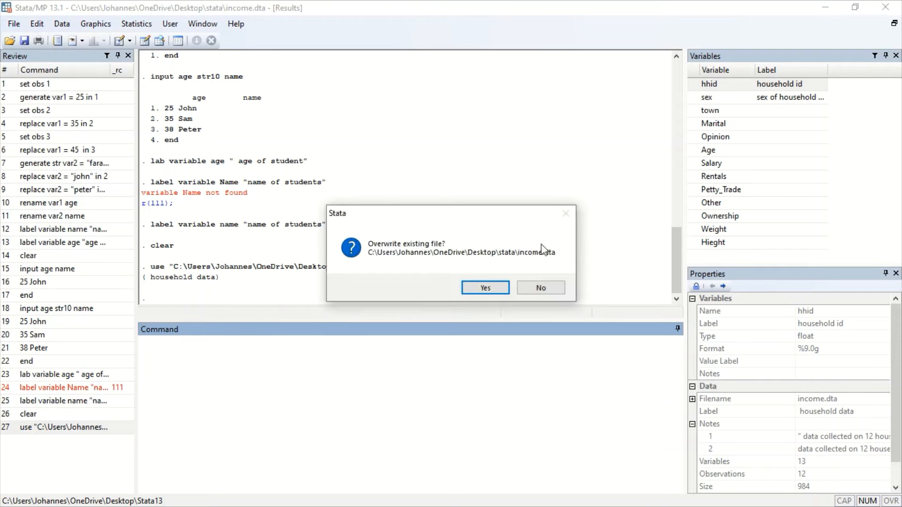
click(486, 288)
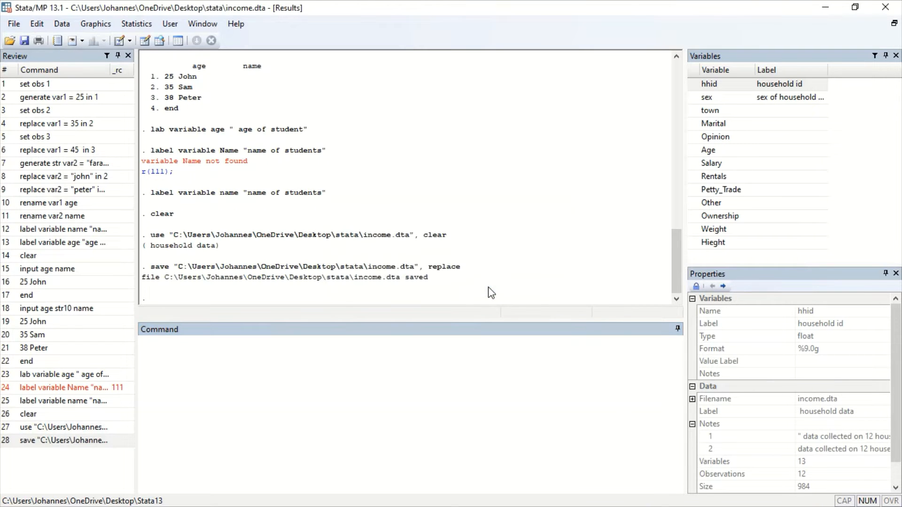
Save income.dta once more under its existing name and accept replacing the file
click(14, 24)
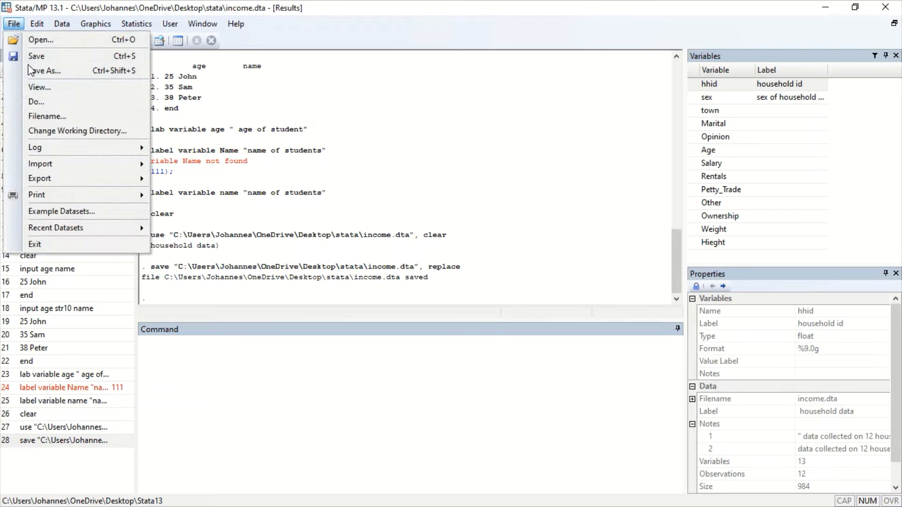
click(54, 62)
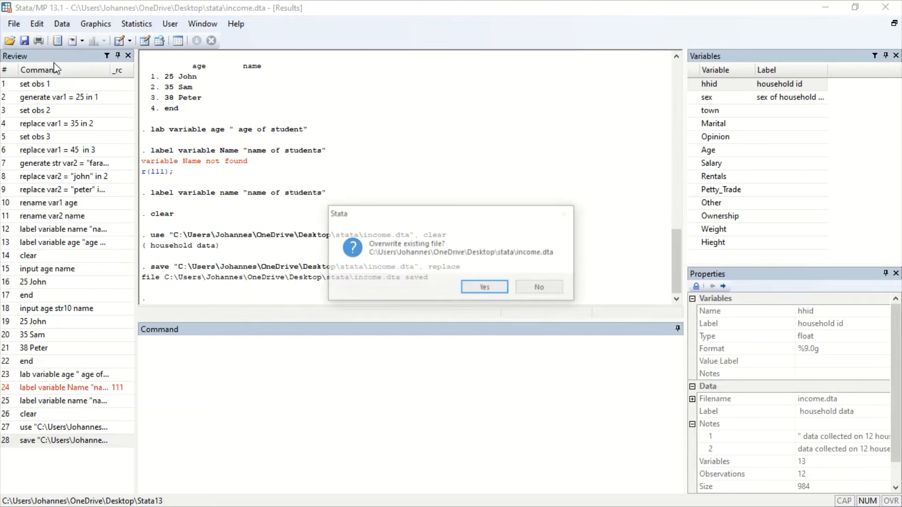
click(493, 284)
mouse_move(675, 284)
mouse_down()
mouse_move(678, 183)
mouse_move(677, 281)
mouse_up()
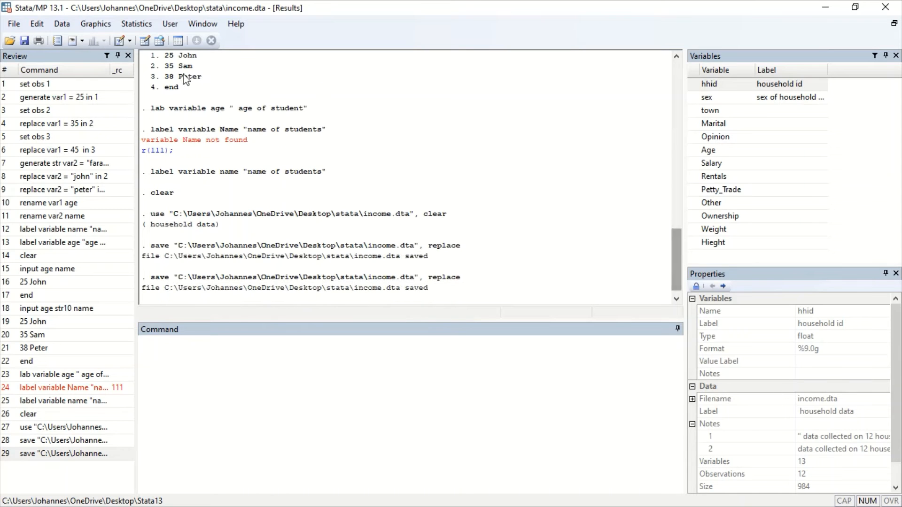
Open the dataset for editing in the Data Editor and change the Rentals value in row 6 to 491
click(145, 40)
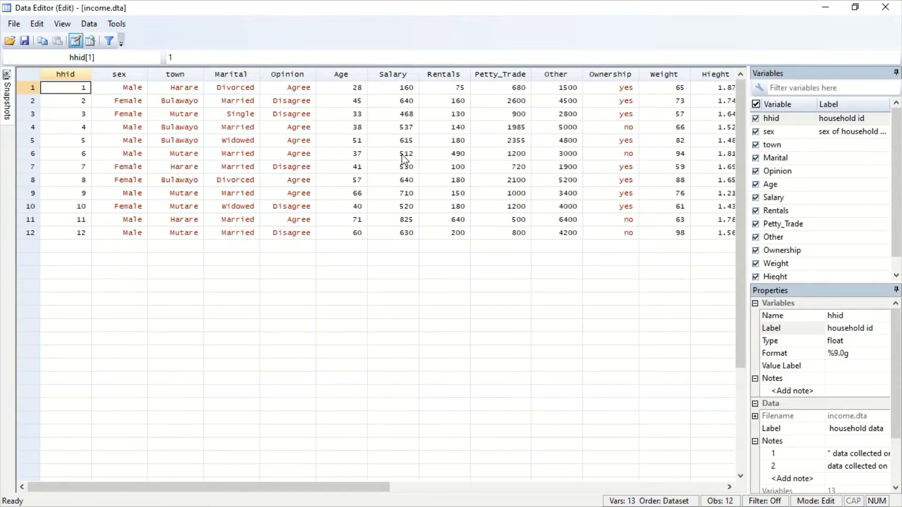
click(462, 157)
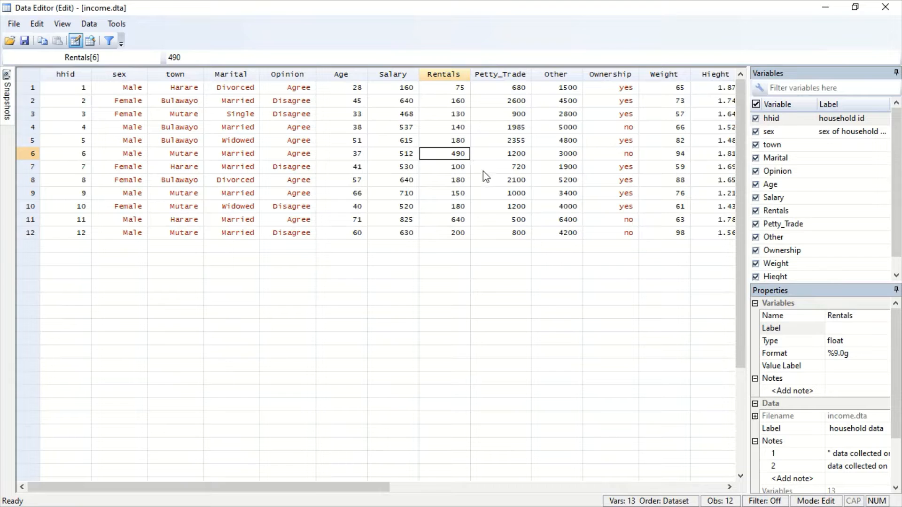
double_click(459, 157)
key(BackSpace)
text(1)
click(361, 314)
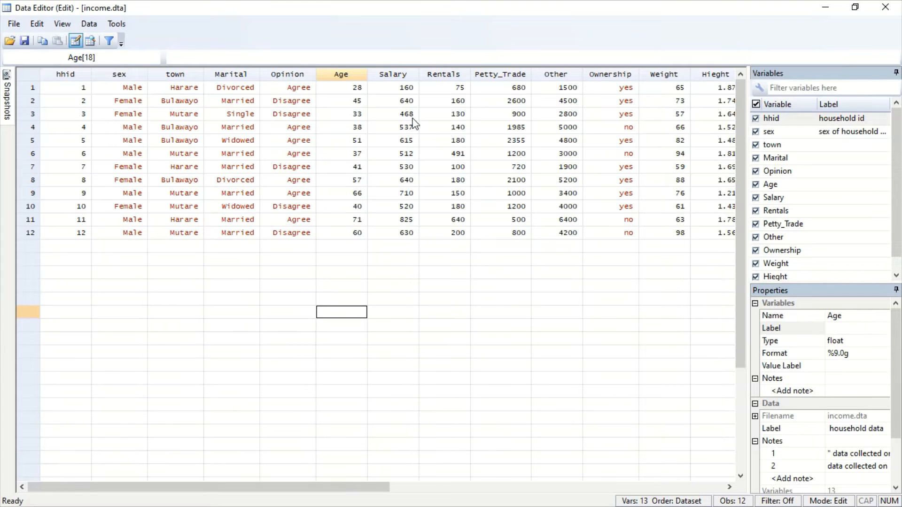
Save the edited dataset over income.dta from the Data Editor and return to the main Stata window
click(13, 25)
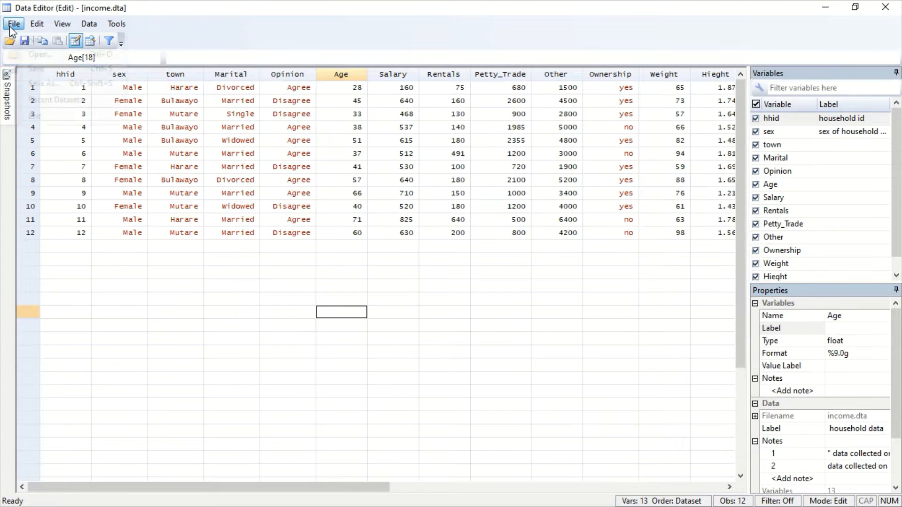
click(34, 69)
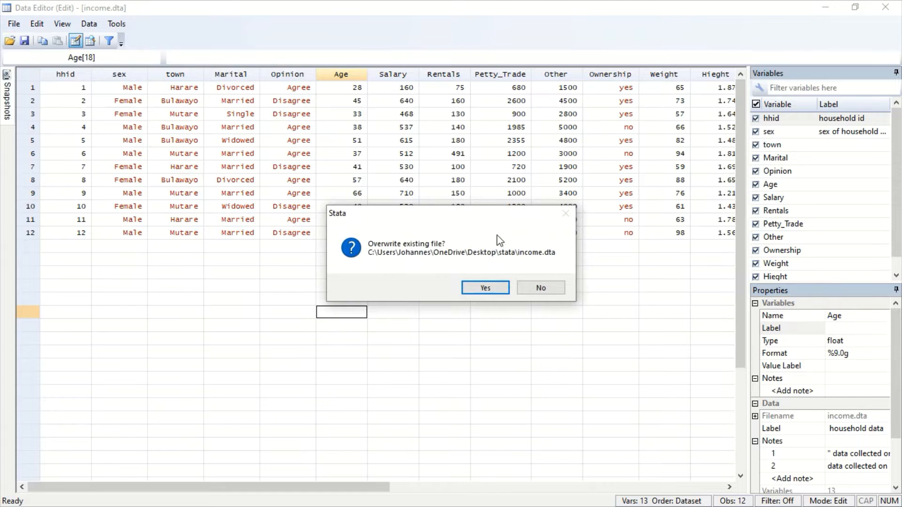
click(493, 289)
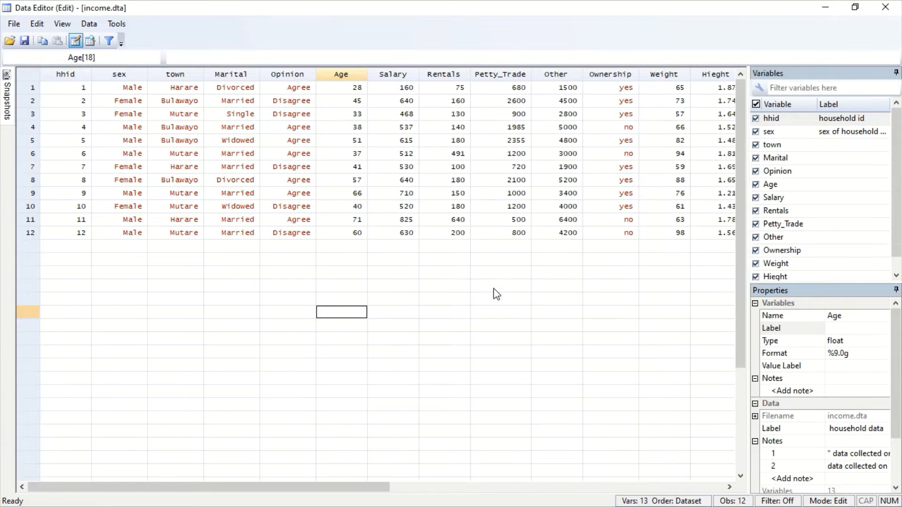
click(832, 6)
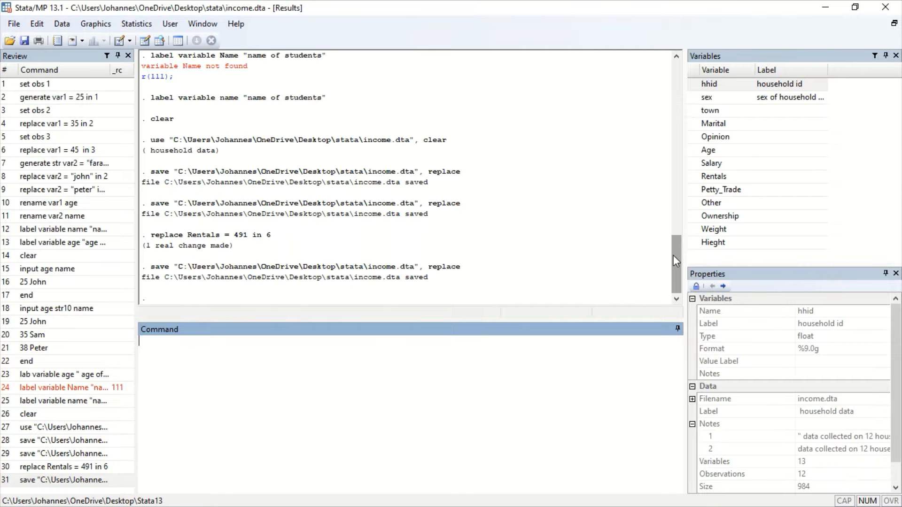
mouse_move(674, 256)
mouse_down()
mouse_move(674, 196)
mouse_move(675, 242)
mouse_move(690, 185)
mouse_move(677, 101)
mouse_move(664, 262)
mouse_up()
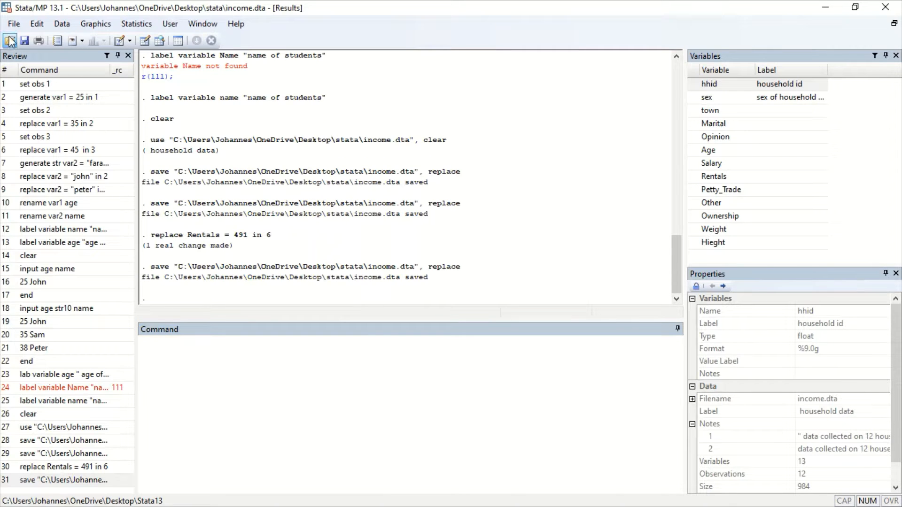
click(14, 24)
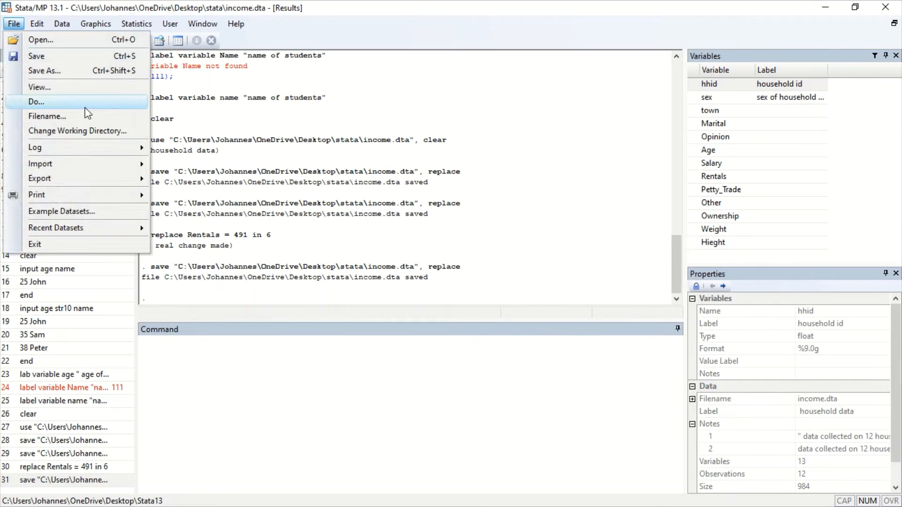
mouse_move(120, 147)
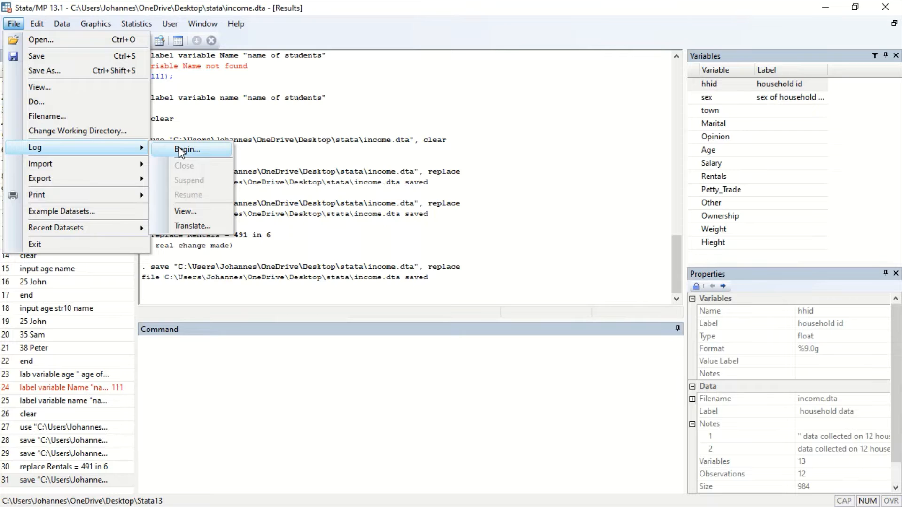
click(216, 353)
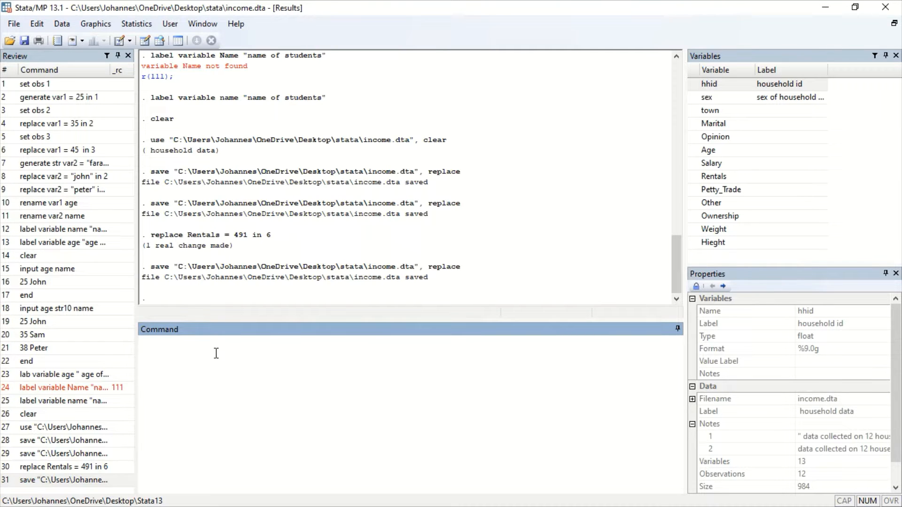
text(lo)
key(BackSpace)
key(BackSpace)
Begin a cd command with an opening quotation mark, then switch to the stata folder in File Explorer
text(cd)
text(")
key(super)
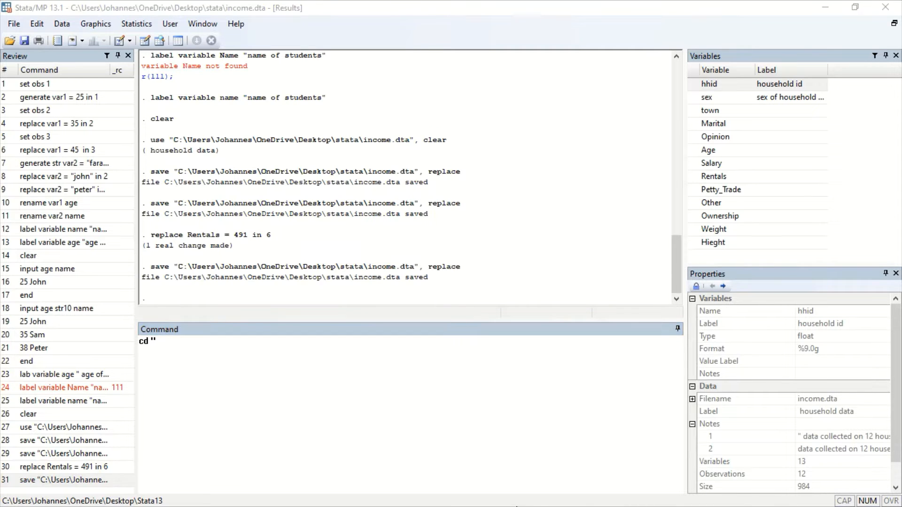
mouse_move(305, 498)
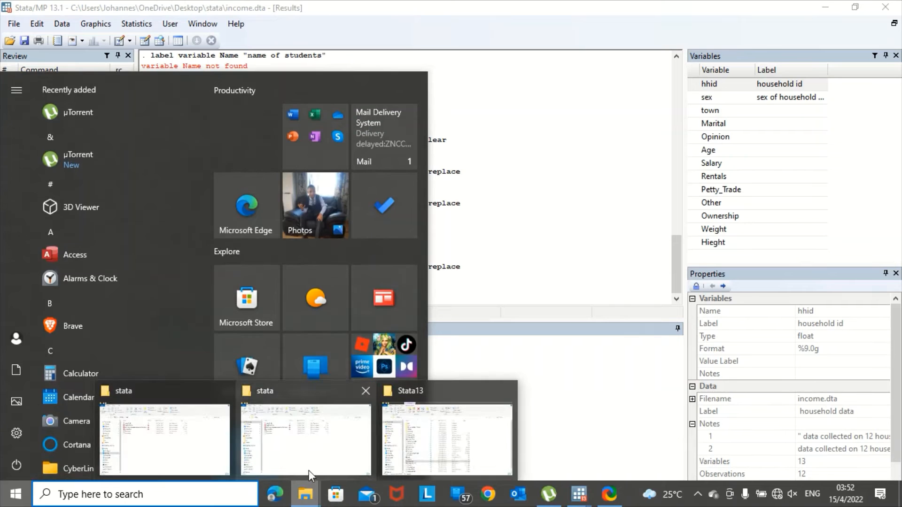
click(284, 459)
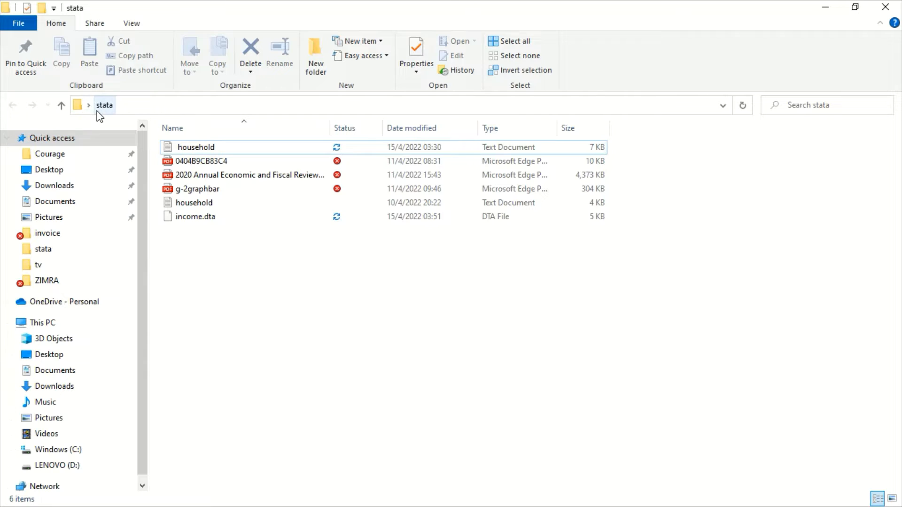
Create a new folder named analysis inside the stata folder
right_click(240, 241)
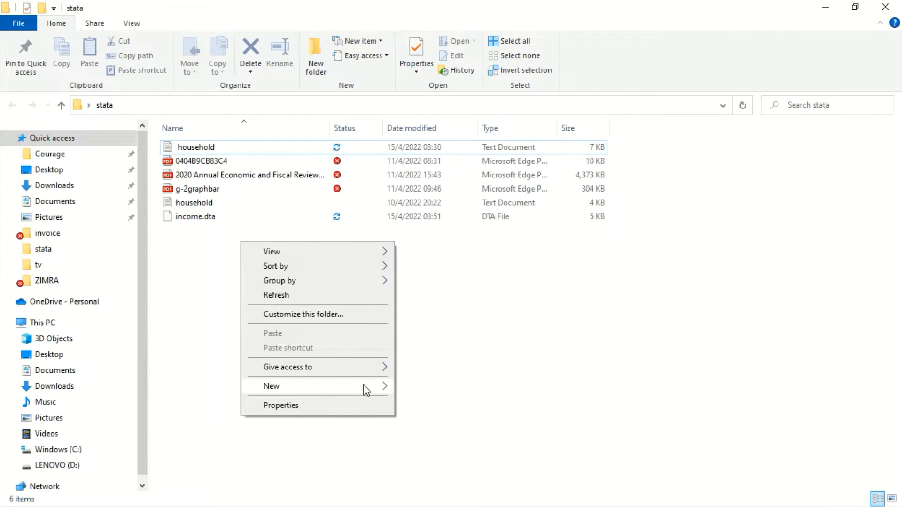
mouse_move(384, 388)
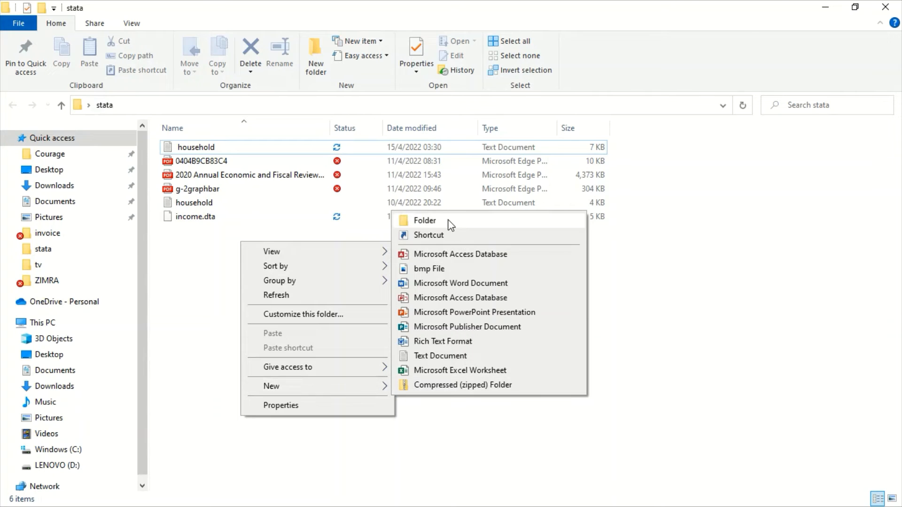
click(446, 222)
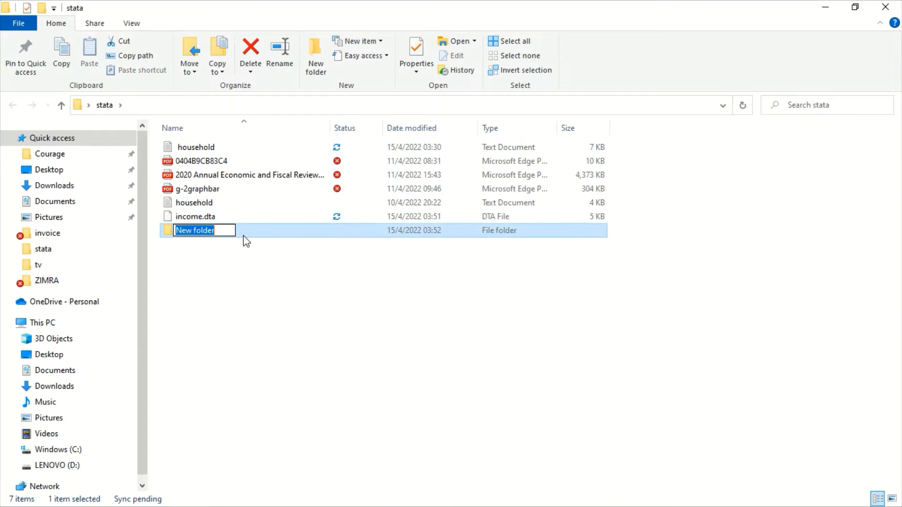
key(BackSpace)
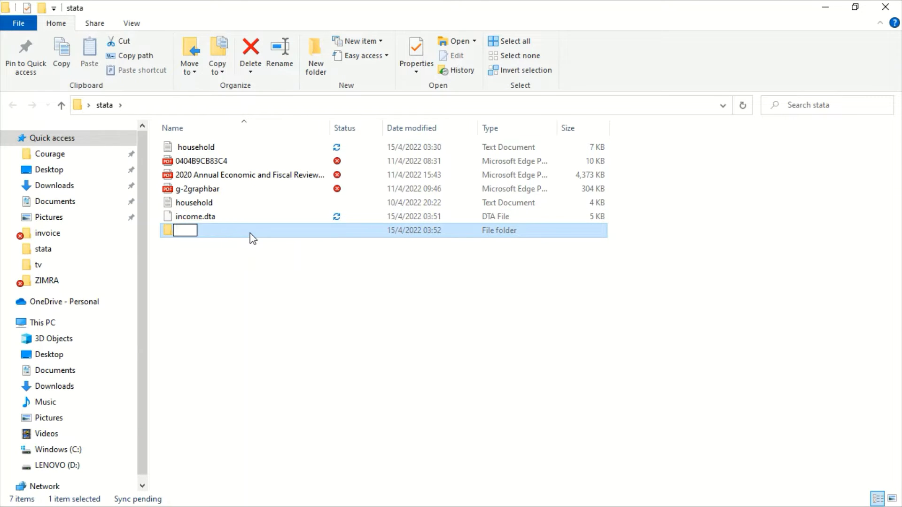
text(analsis)
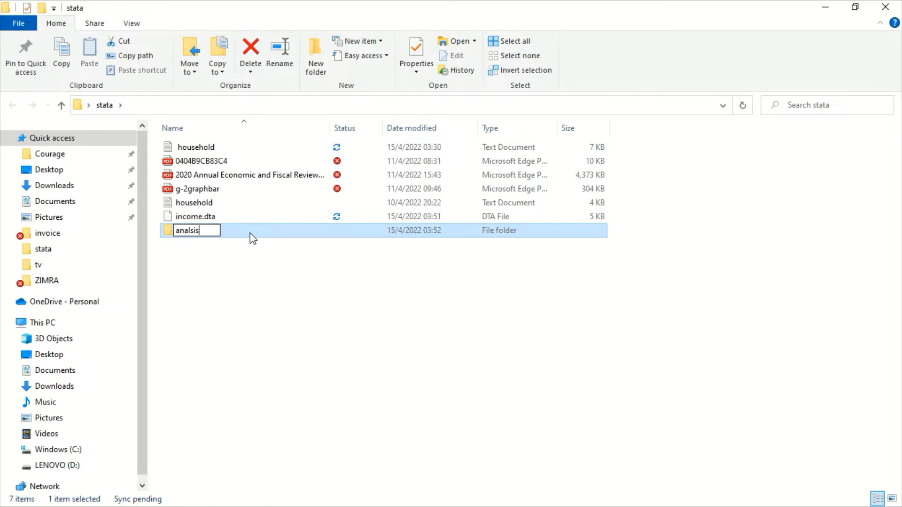
click(191, 231)
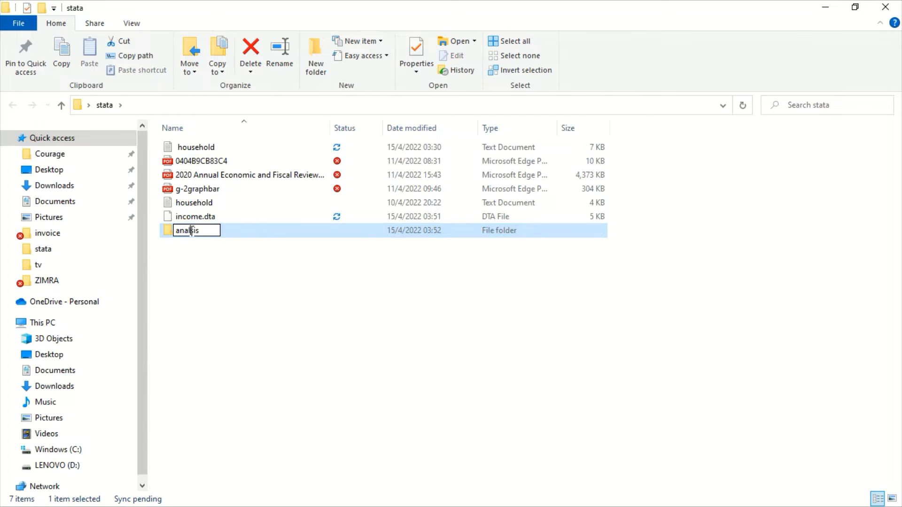
text(ys)
click(311, 234)
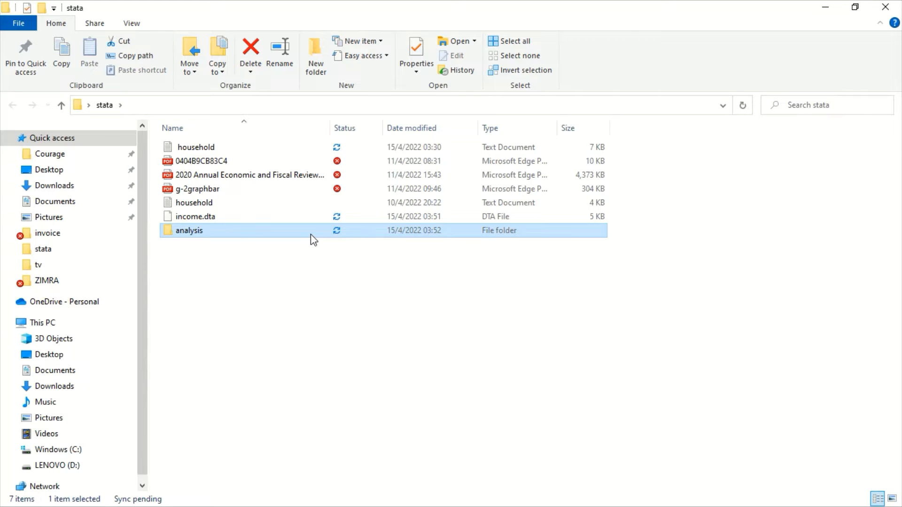
Open the analysis folder and copy its full path
double_click(312, 235)
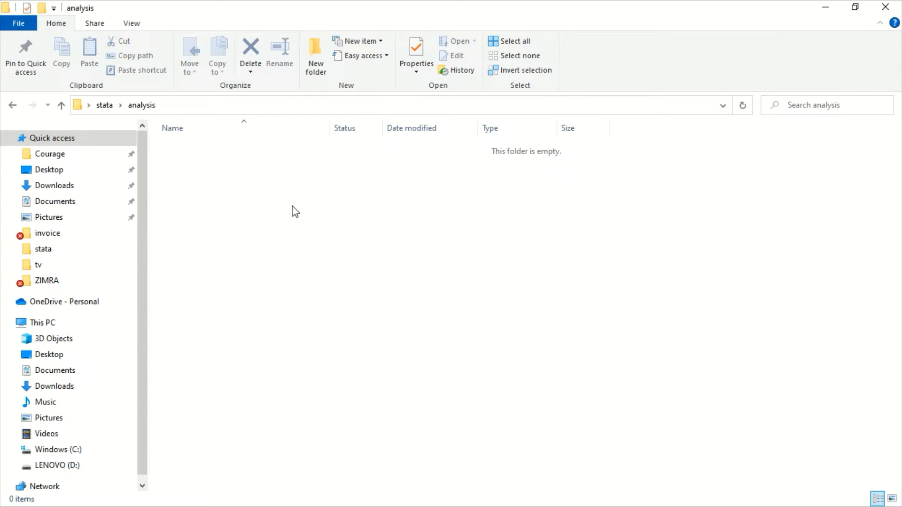
click(723, 105)
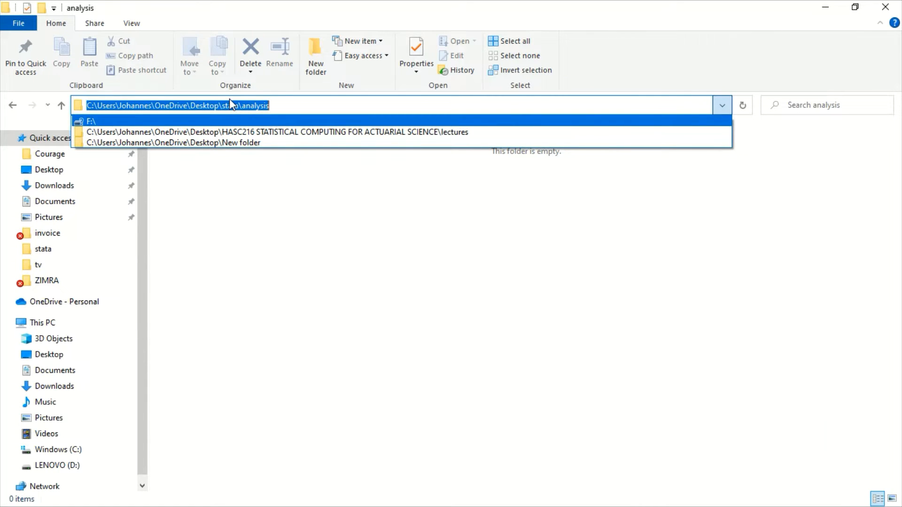
click(453, 334)
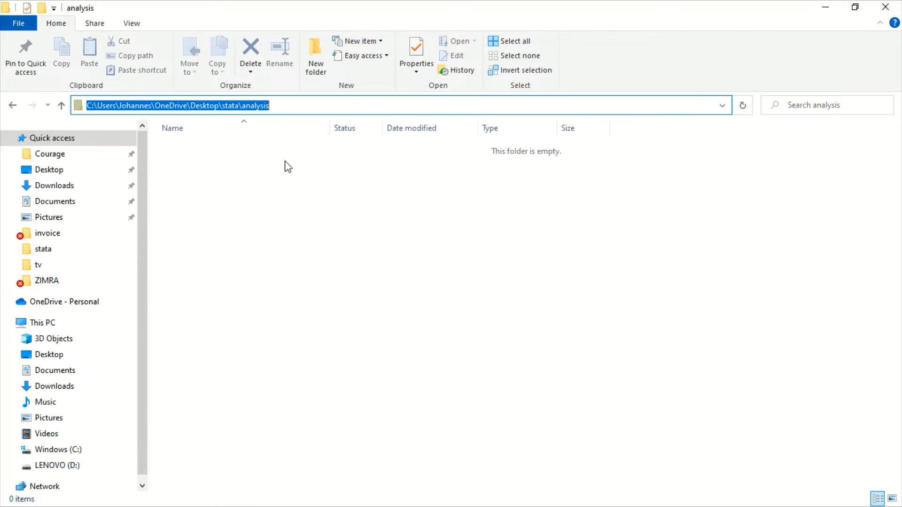
right_click(255, 107)
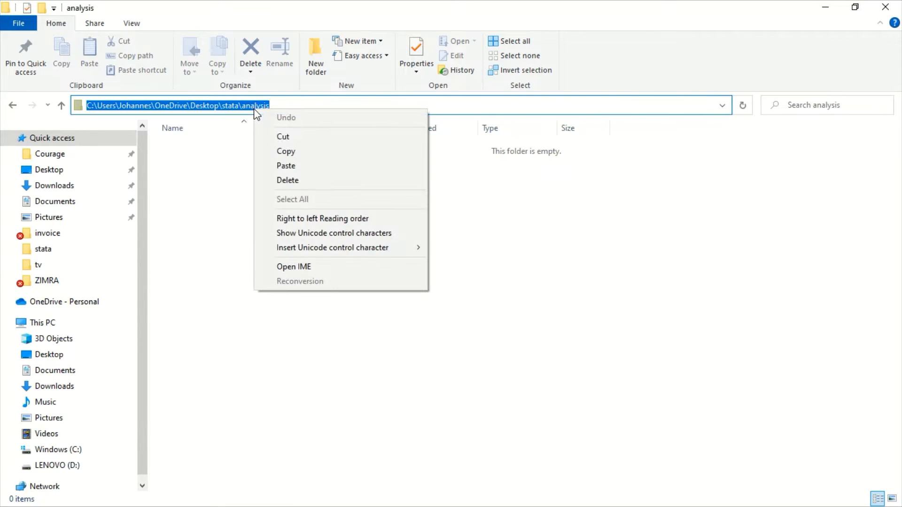
click(306, 151)
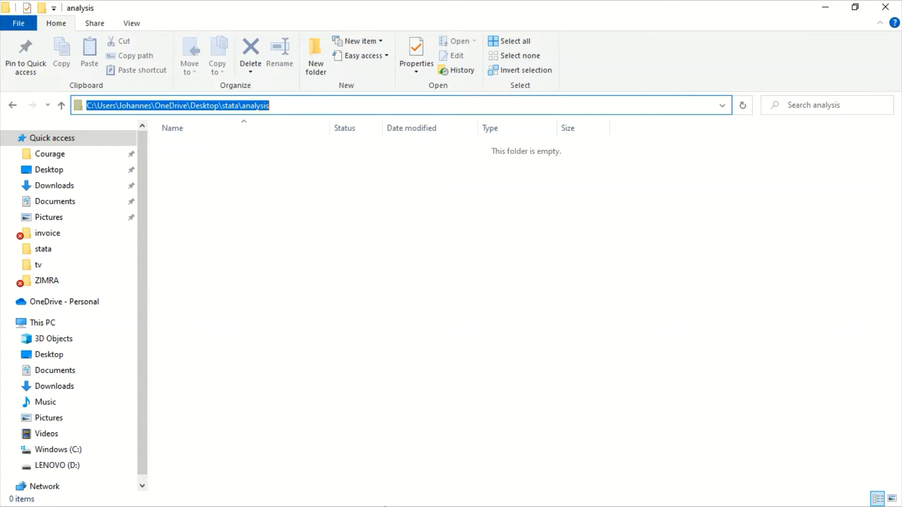
Switch back to Stata, complete the cd command with the copied path and a closing quotation mark, and run it
key(super)
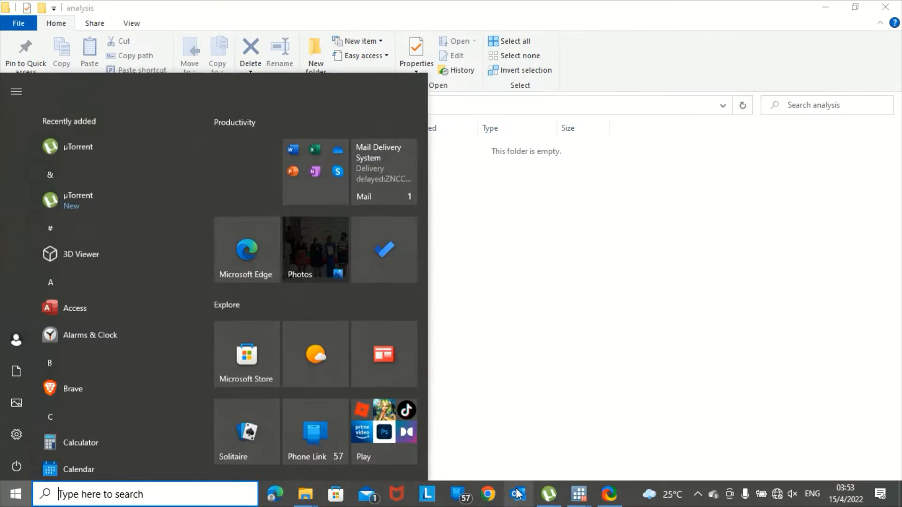
mouse_move(576, 502)
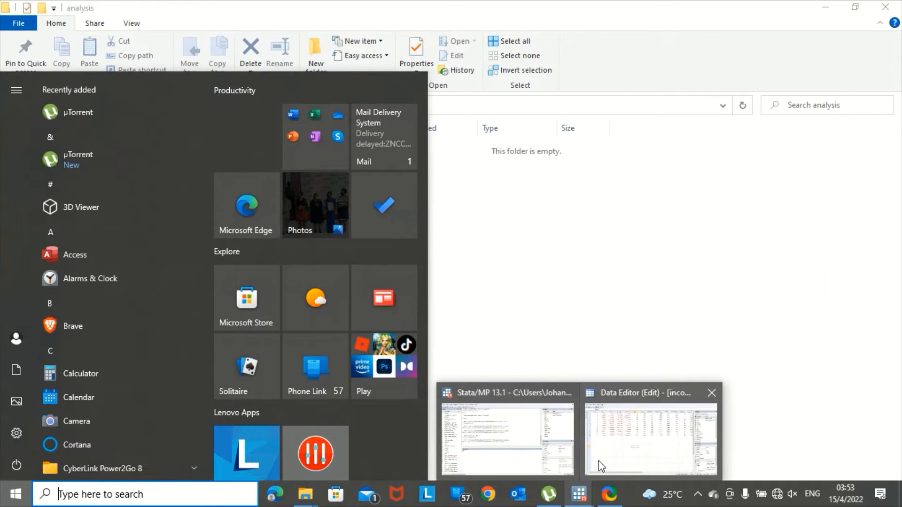
click(524, 464)
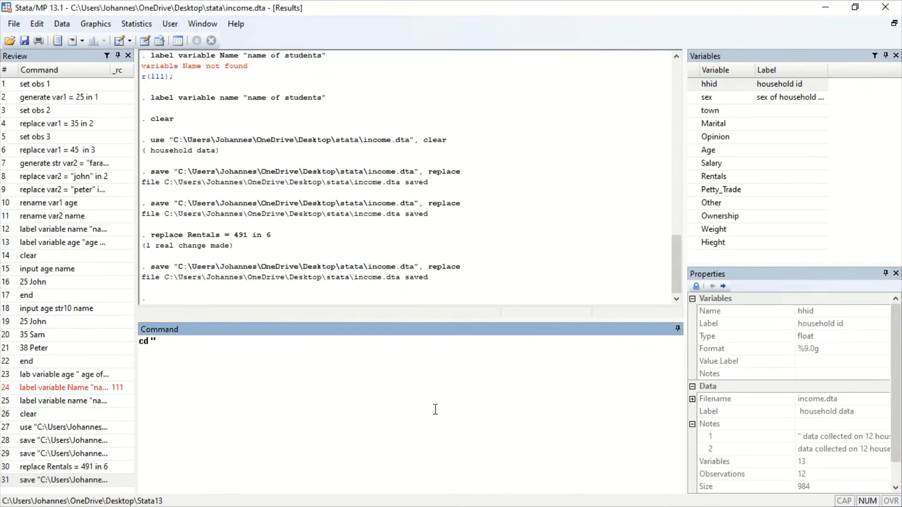
right_click(163, 341)
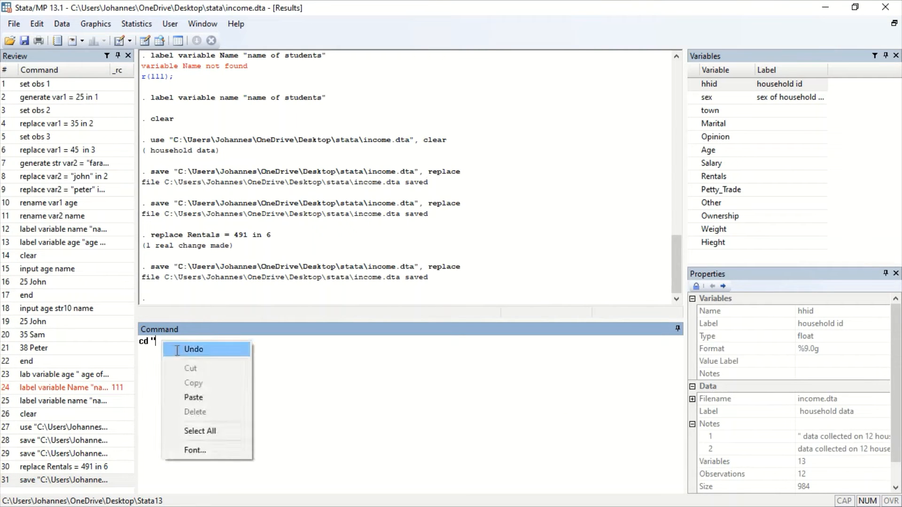
click(190, 397)
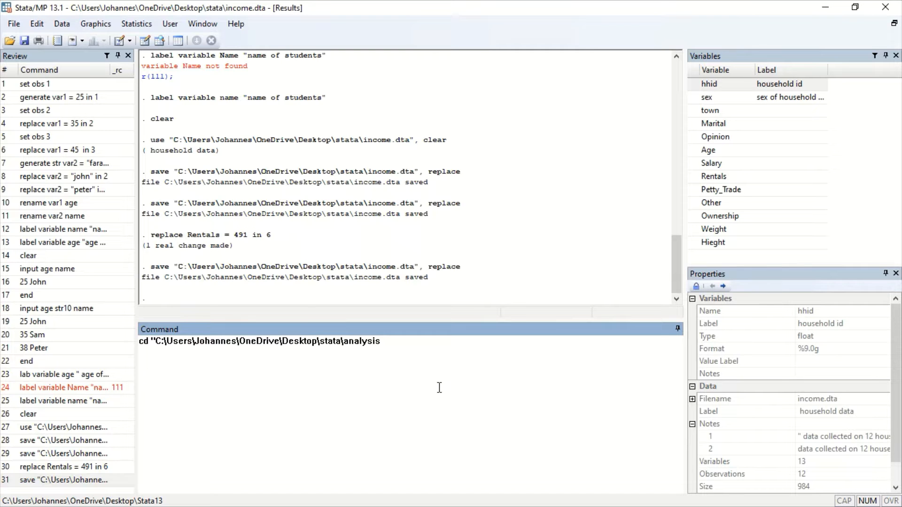
text(")
key(Return)
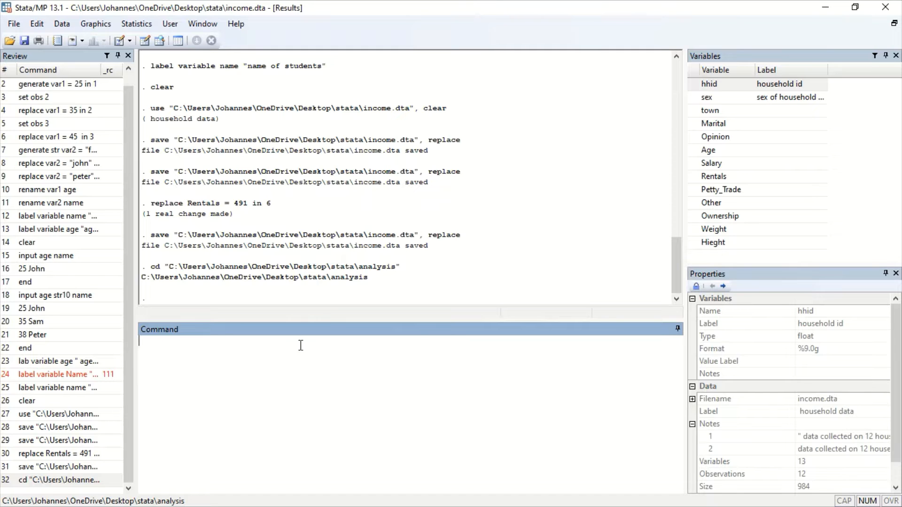
Compose a log using command that names the log file " household " and specifies the text format option
text(log )
text(using)
text( ")
text(h)
text(old)
key(BackSpace)
key(BackSpace)
text(use)
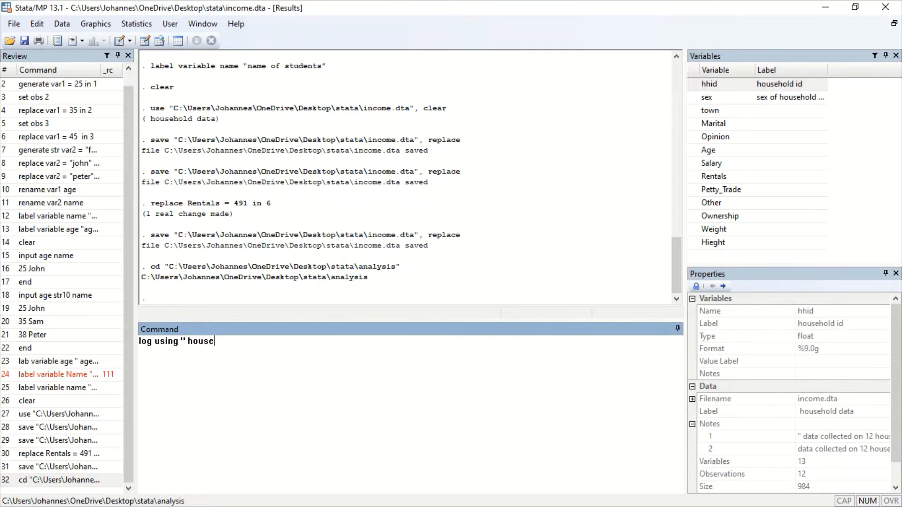
text(hold ", text)
drag(261, 343, 246, 345)
click(266, 346)
drag(260, 342, 246, 342)
click(268, 342)
text(append)
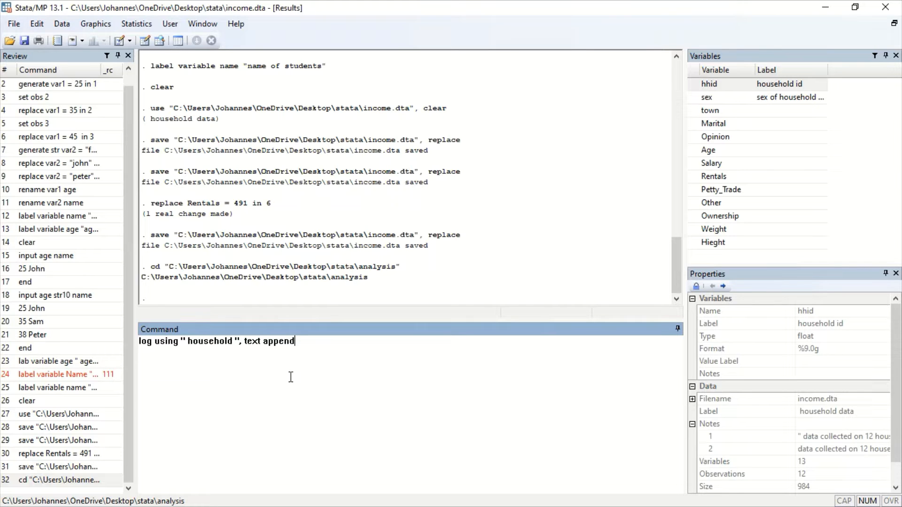
key(BackSpace)
key(BackSpace)
key(BackSpace)
key(BackSpace)
key(BackSpace)
key(BackSpace)
text(replace)
key(BackSpace)
key(BackSpace)
key(BackSpace)
key(BackSpace)
key(BackSpace)
key(BackSpace)
key(BackSpace)
key(BackSpace)
Run the log using command, check the analysis folder in File Explorer for the household log file, and return to Stata
key(Return)
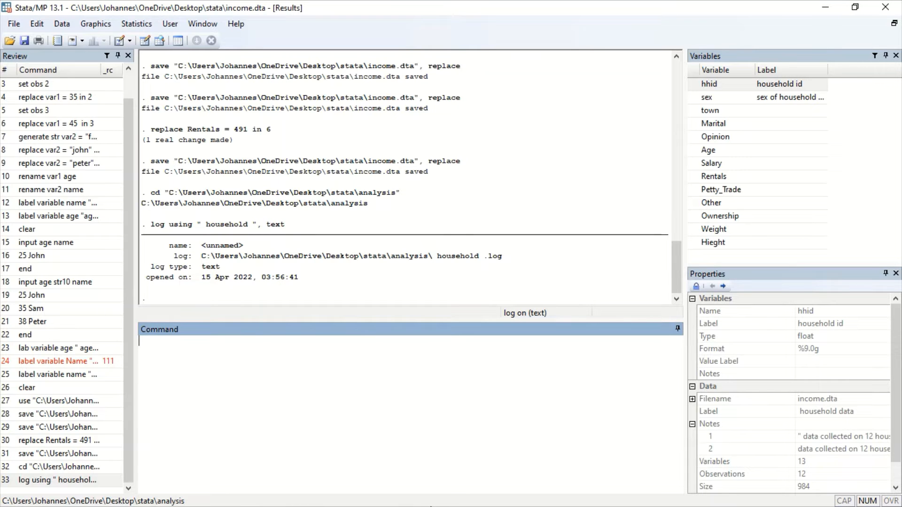
key(super)
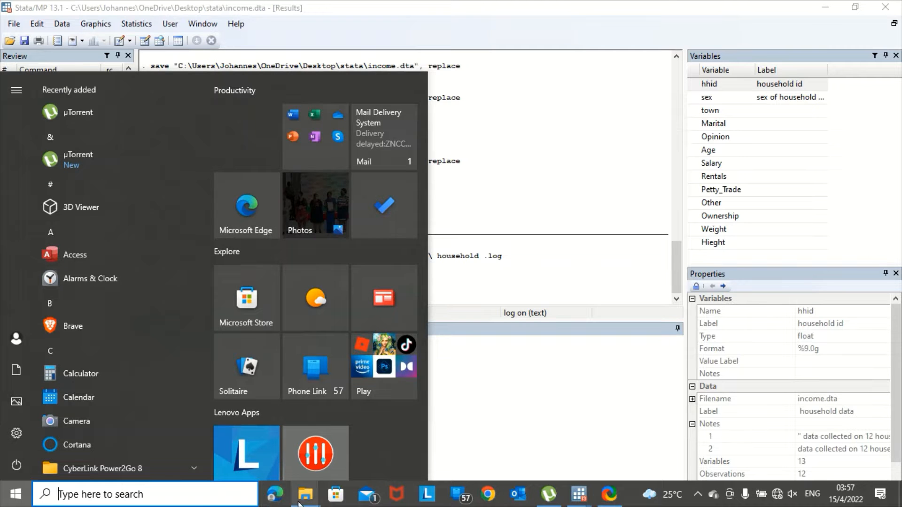
mouse_move(303, 502)
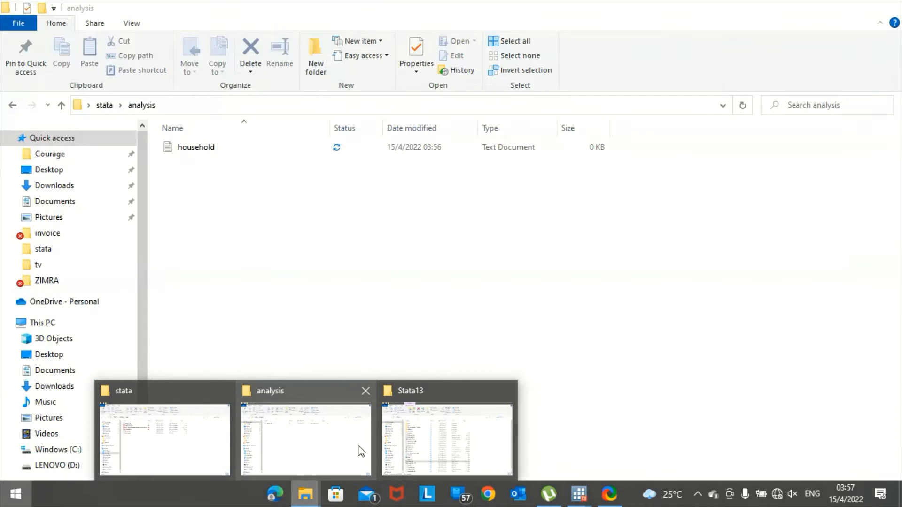
click(359, 450)
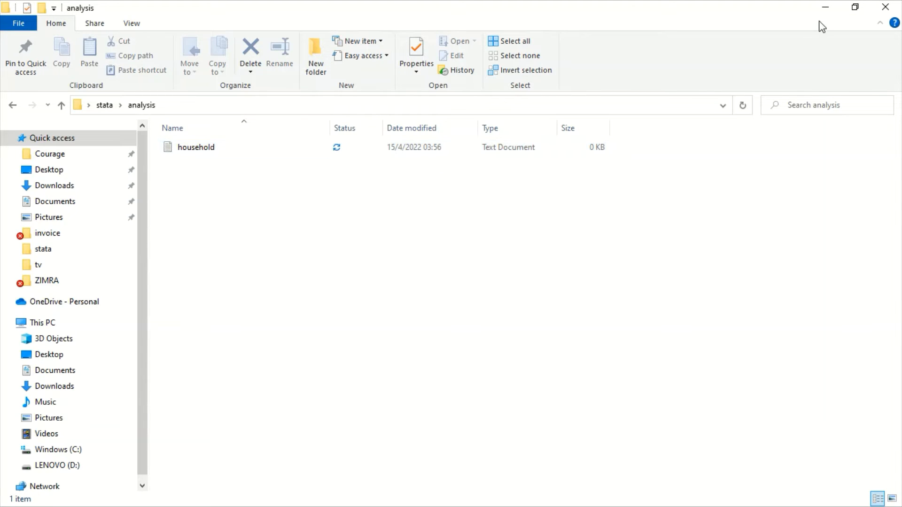
click(825, 7)
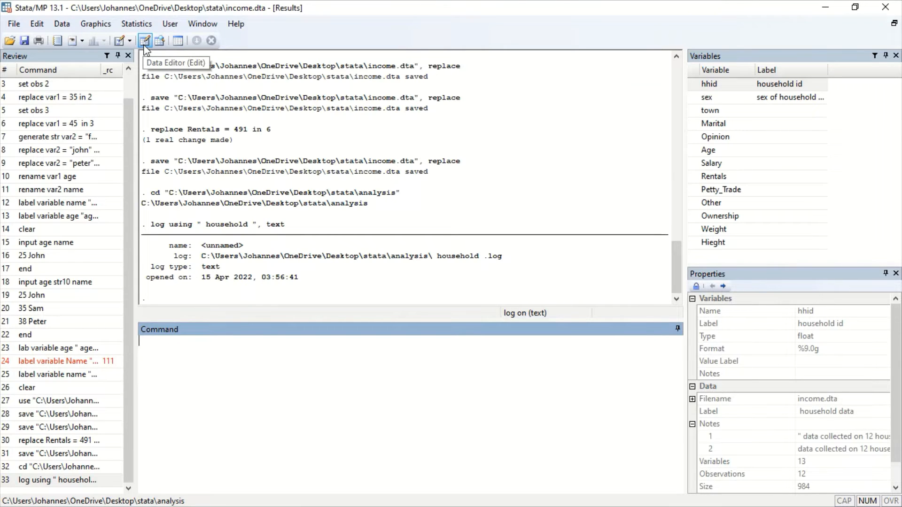
View the income.dta records in the editable Data Editor, then return to the main results window
click(13, 24)
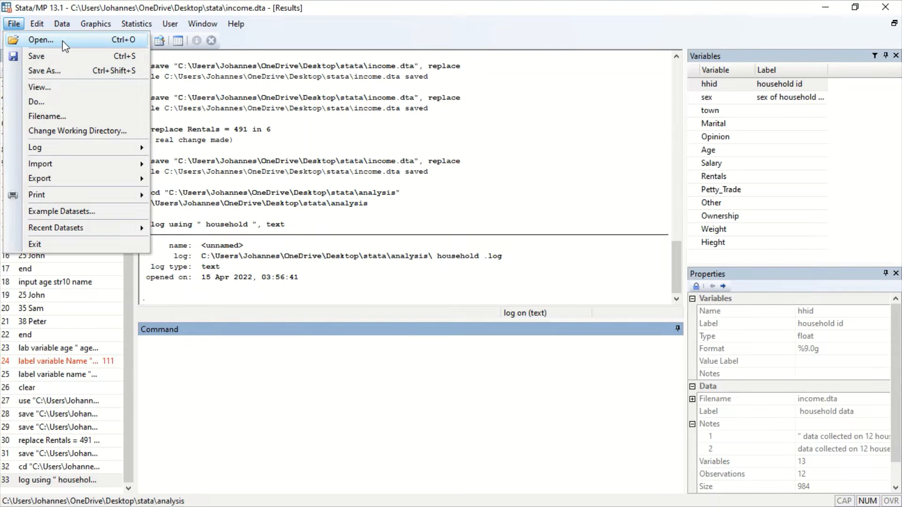
click(61, 24)
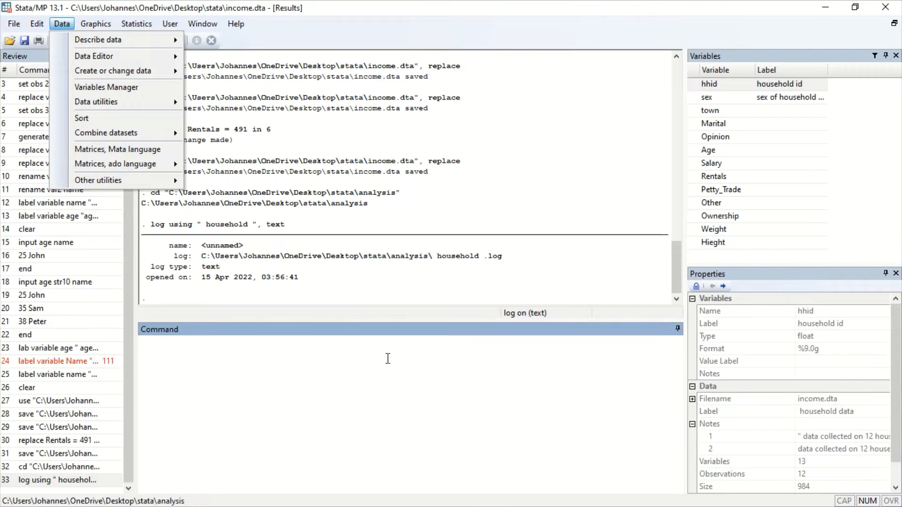
click(351, 369)
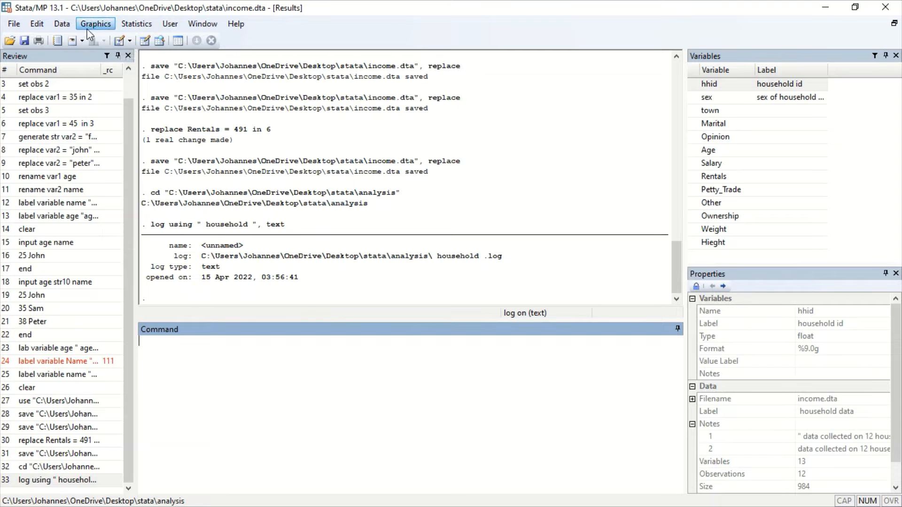
click(147, 44)
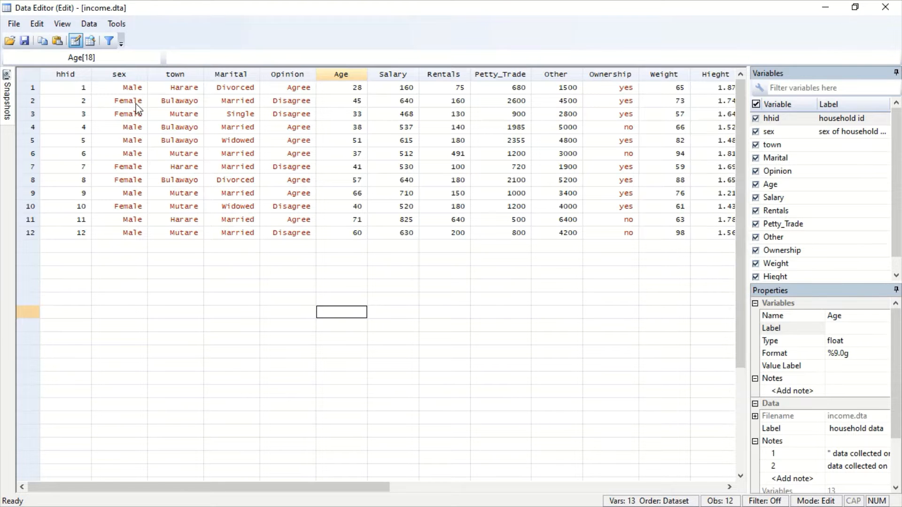
click(823, 14)
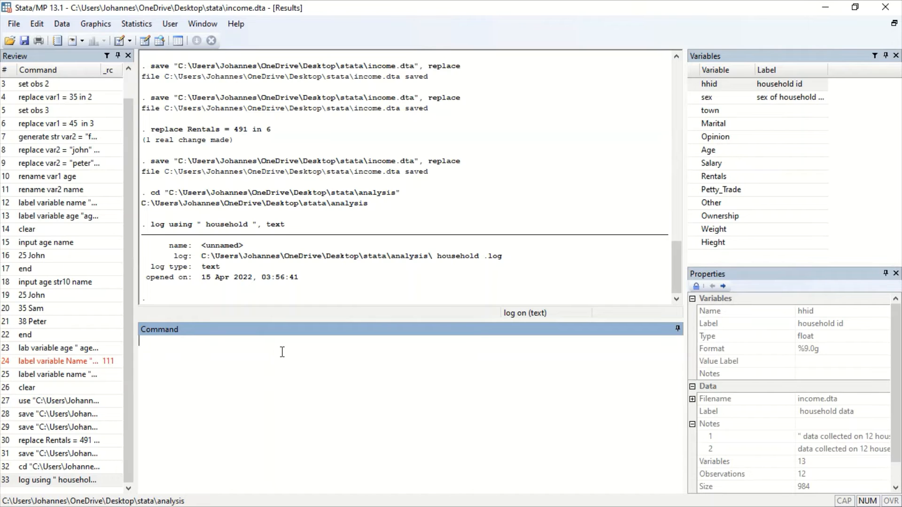
Label the dataset " househld data" with the label data command
text(label d)
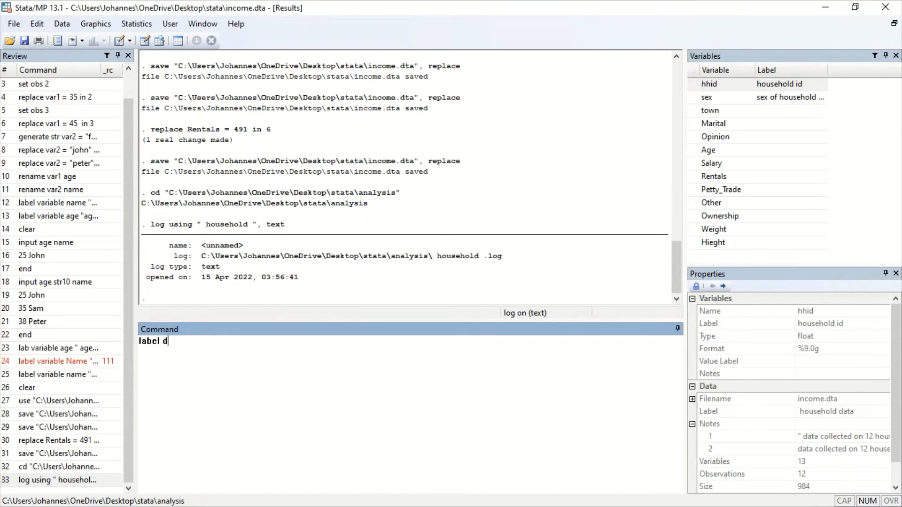
text(ata " househld data")
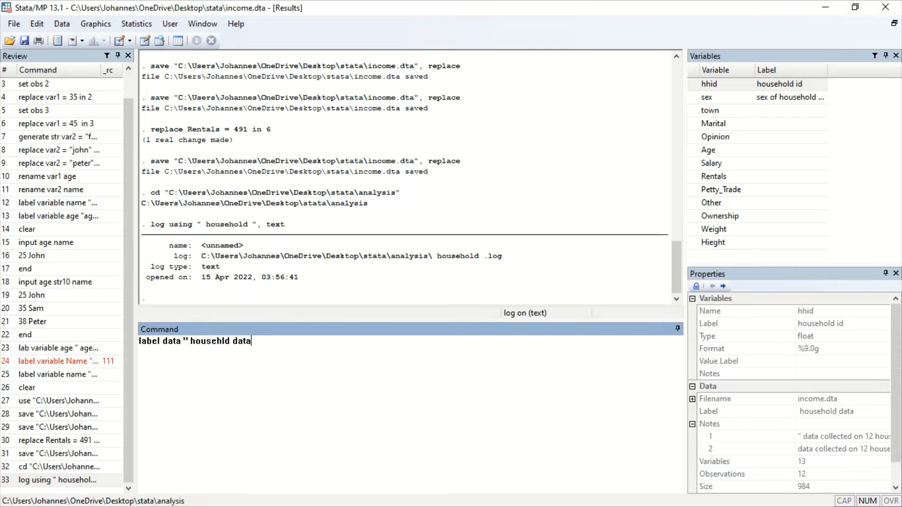
key(Return)
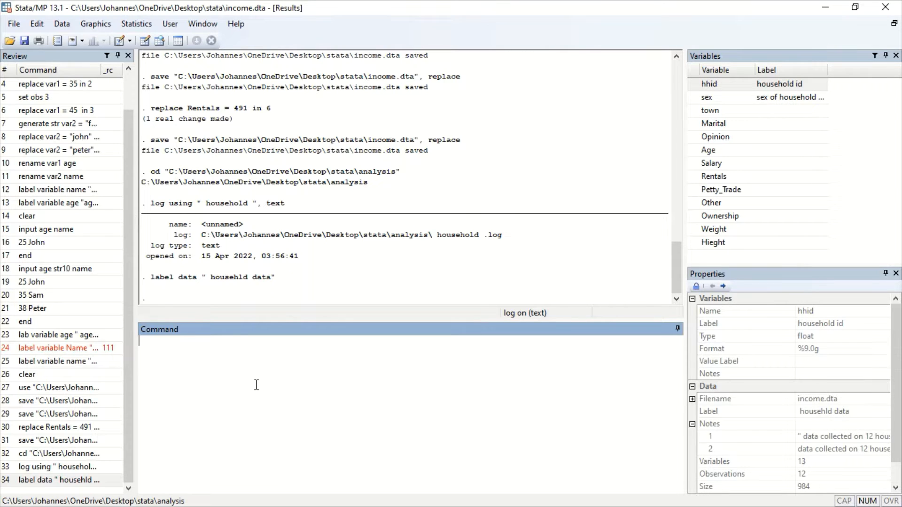
Add the dataset note "data collected in 2020" with the notes command
text(notes: data collect)
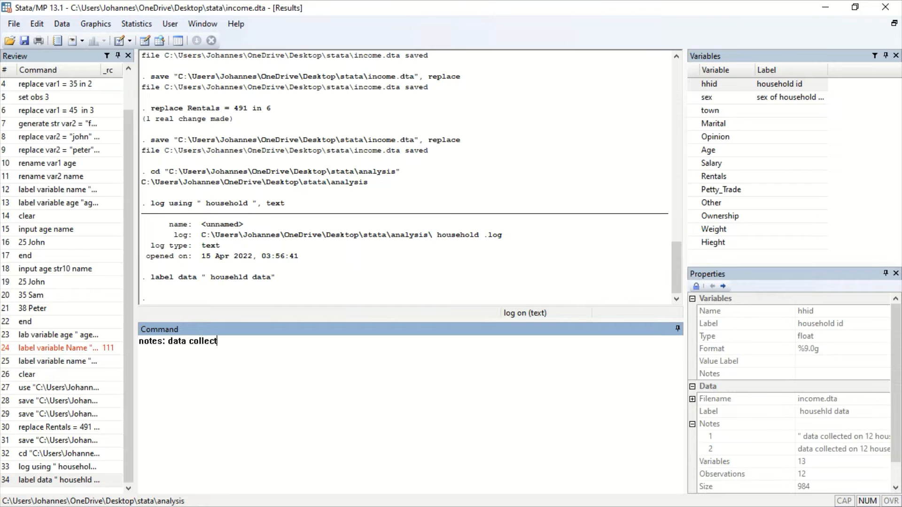
text(w)
key(BackSpace)
text(ed in 2020)
key(Return)
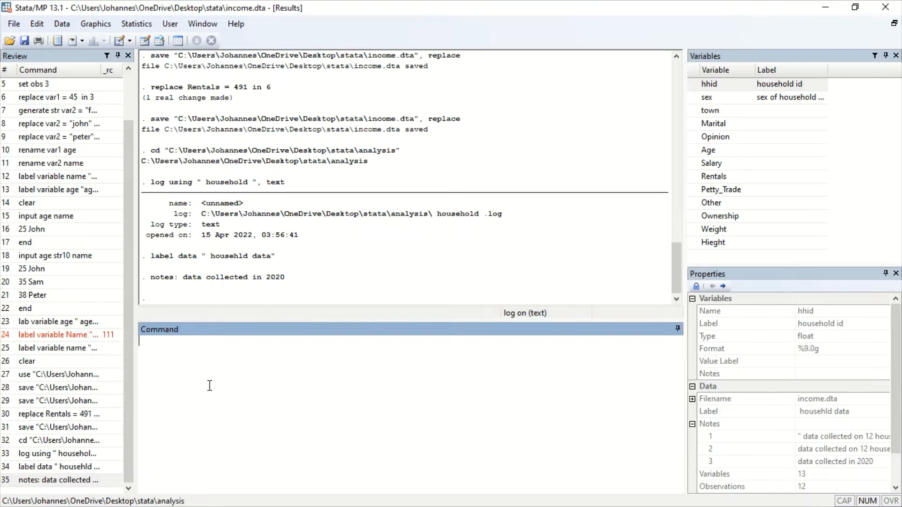
Label the town variable " towns in Zimbabwe" with the label variable command
text(label variable)
text(oe)
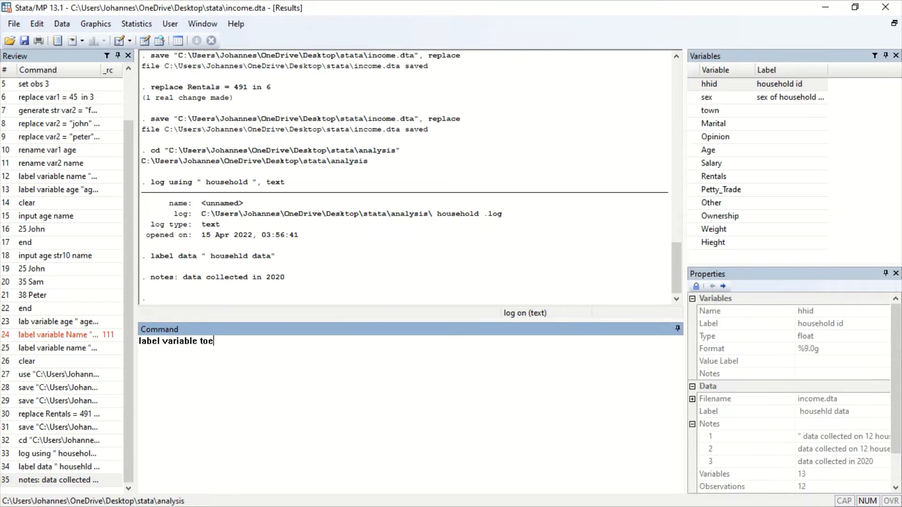
key(BackSpace)
text(wn " town in)
key(BackSpace)
key(BackSpace)
key(BackSpace)
key(BackSpace)
text(s in)
key(Caps_Lock)
text(Z)
key(Caps_Lock)
text(i)
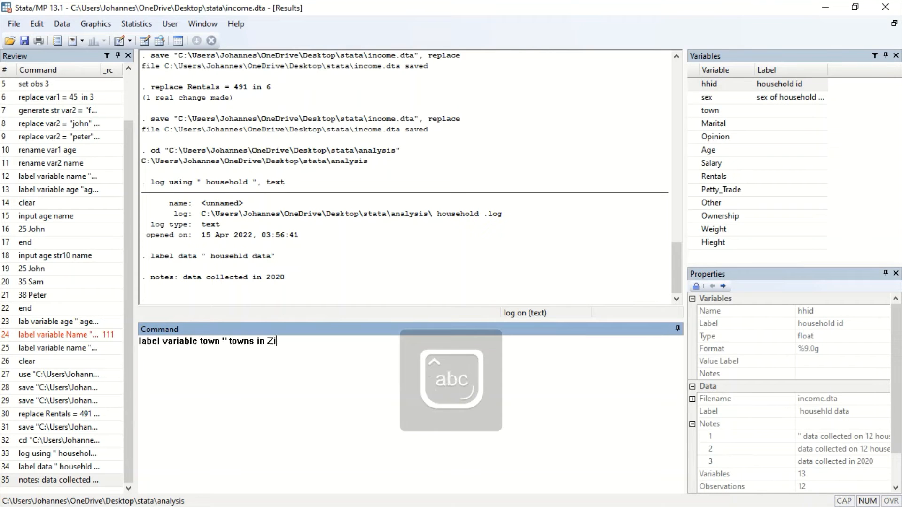
text(mbabwe")
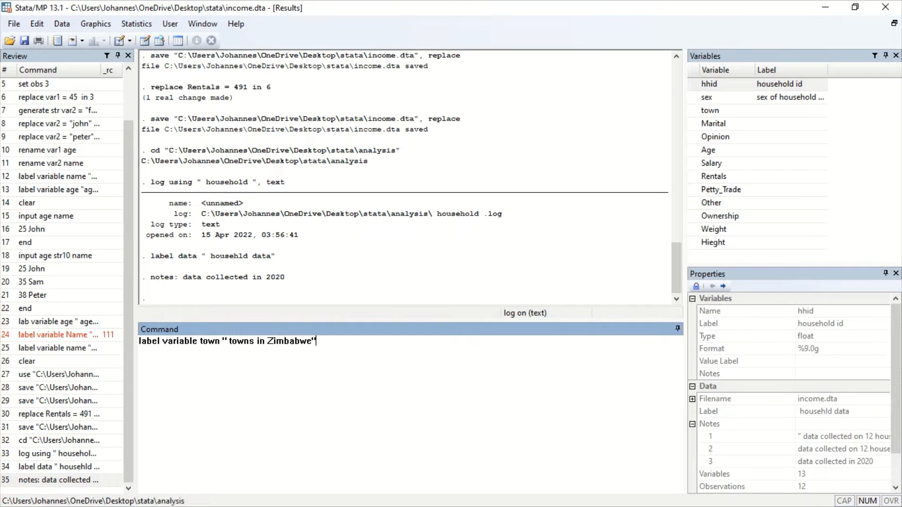
key(Return)
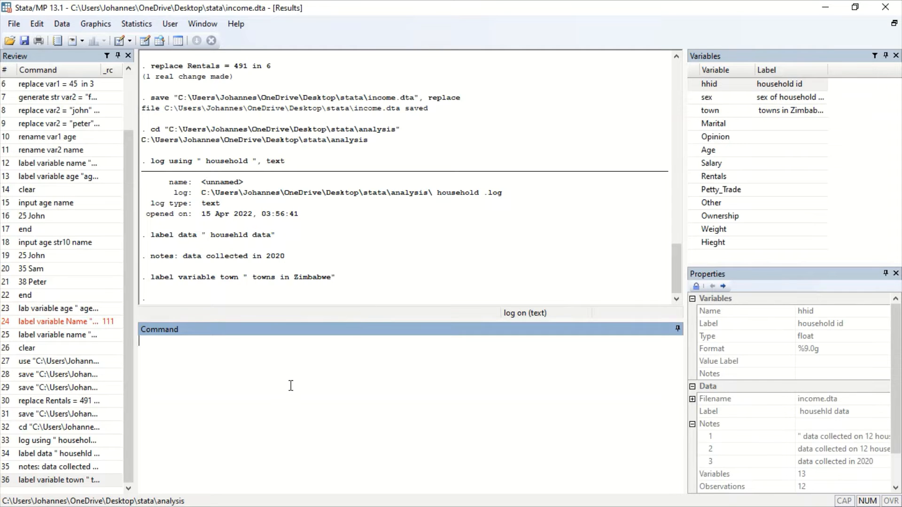
Label the Marital variable " marital status" using the abbreviated lab variable command
text(label)
key(BackSpace)
key(BackSpace)
text(variable)
key(BackSpace)
key(BackSpace)
text(le)
key(Caps_Lock)
text(M)
key(Caps_Lock)
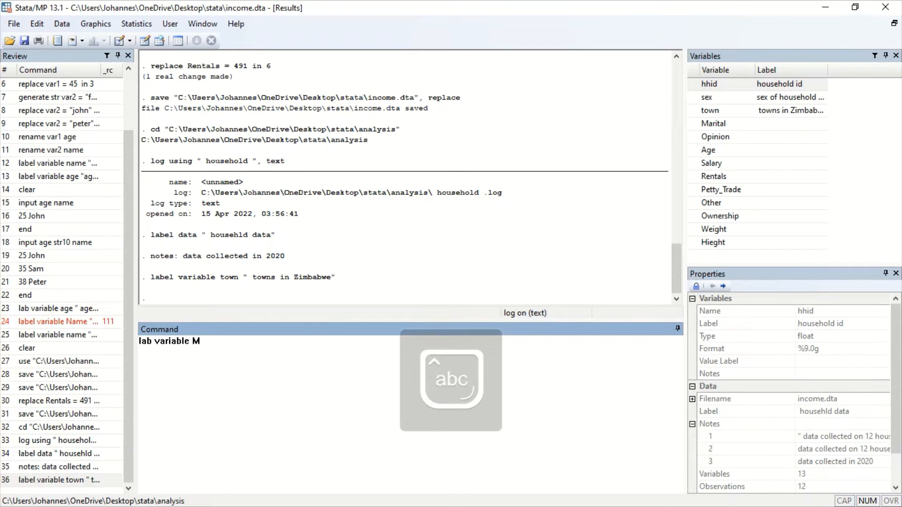
text(r)
key(BackSpace)
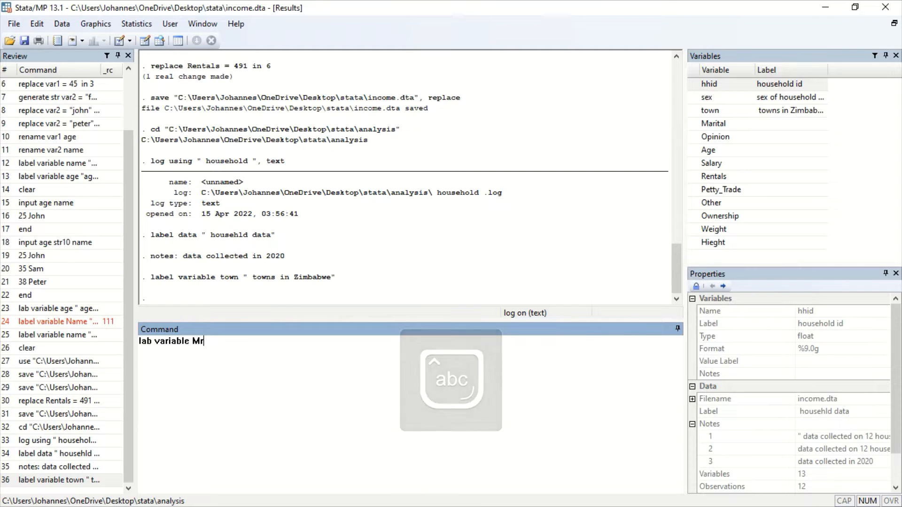
text(ari)
text(t)
key(Caps_Lock)
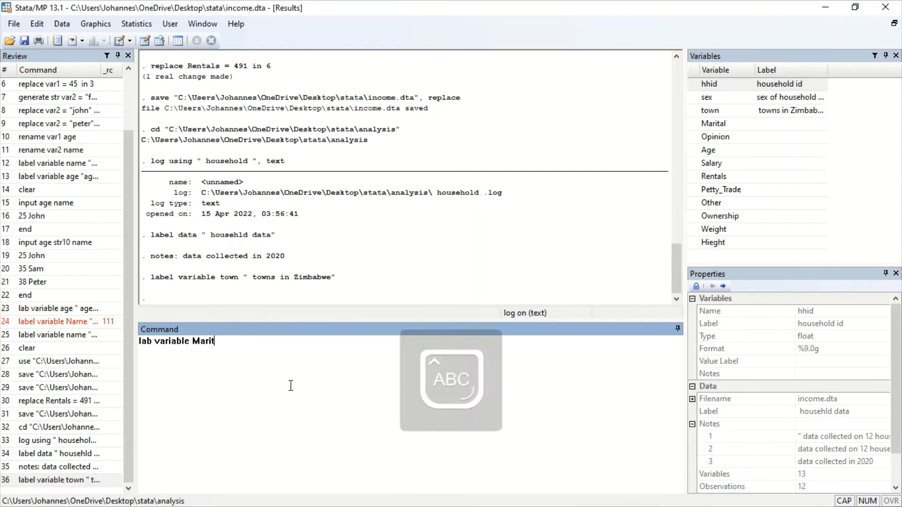
key(Caps_Lock)
text(al ")
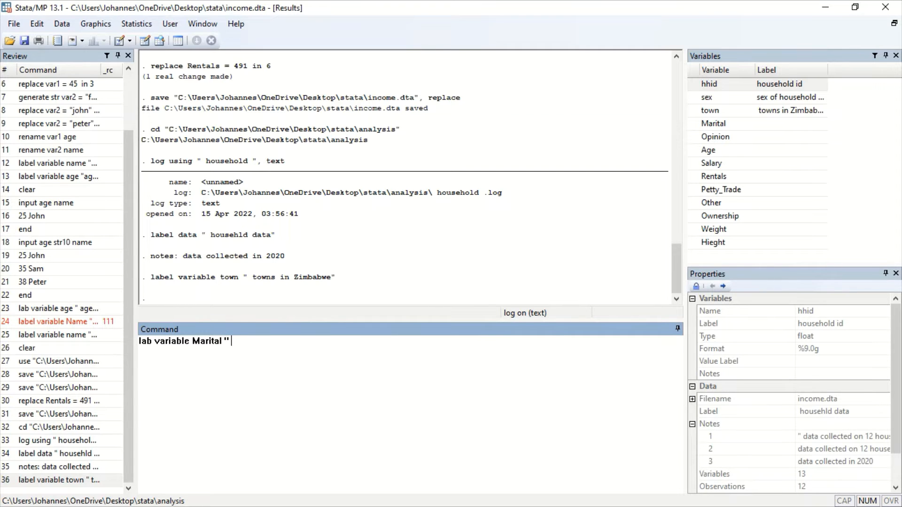
text( marital status")
key(Return)
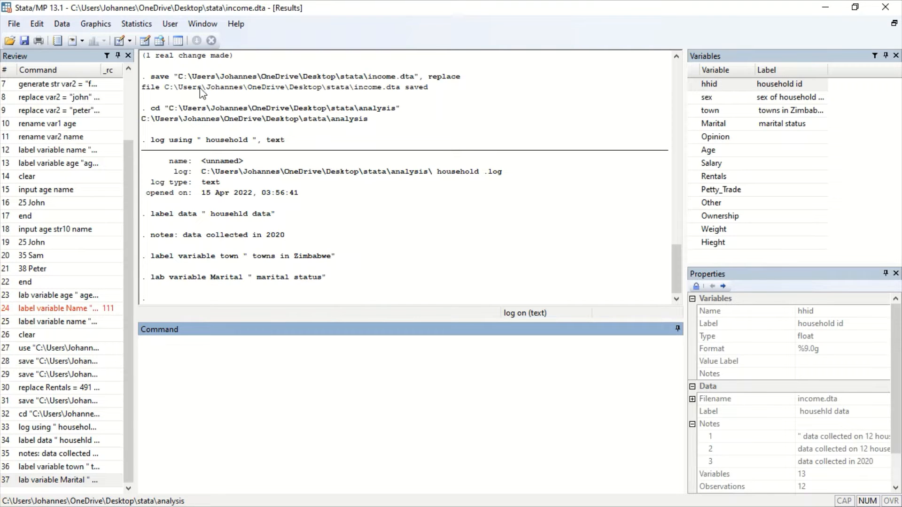
Set the Opinion variable's label to "opinion on the marriage" in the Data Editor's variable properties, then return to the results window
click(145, 41)
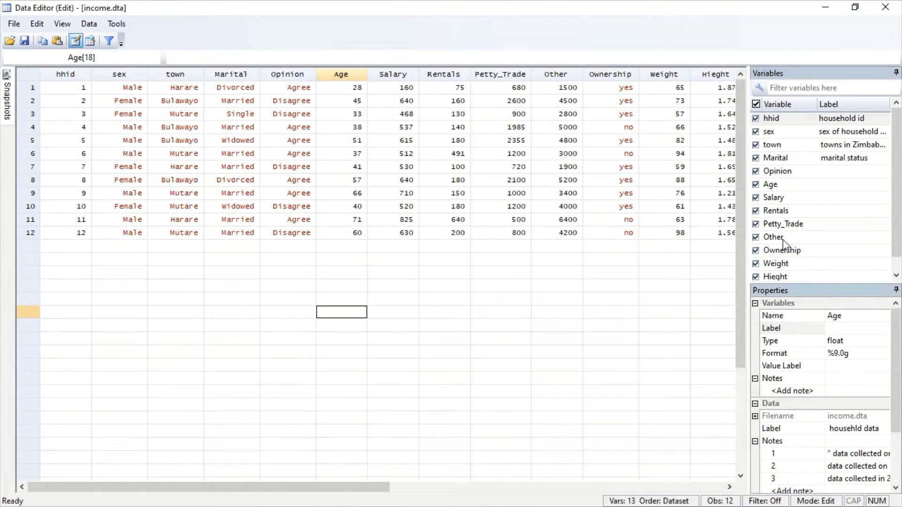
click(786, 172)
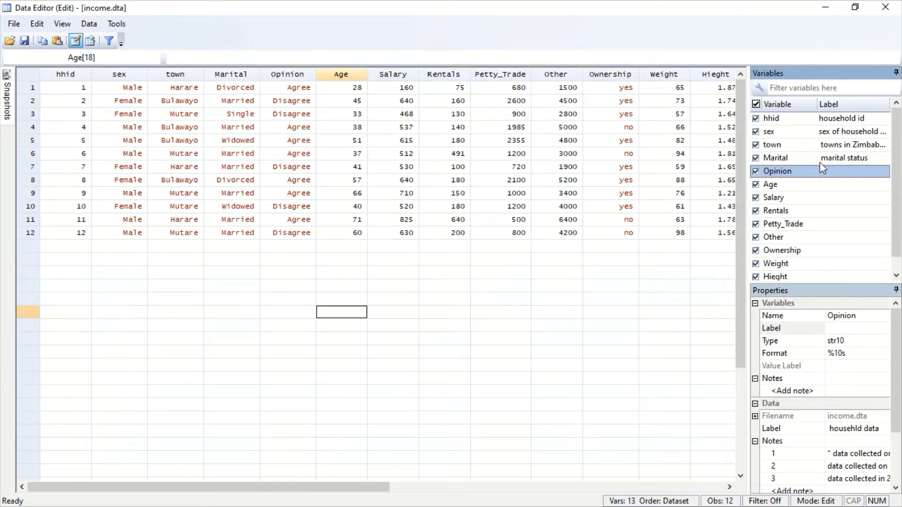
click(840, 327)
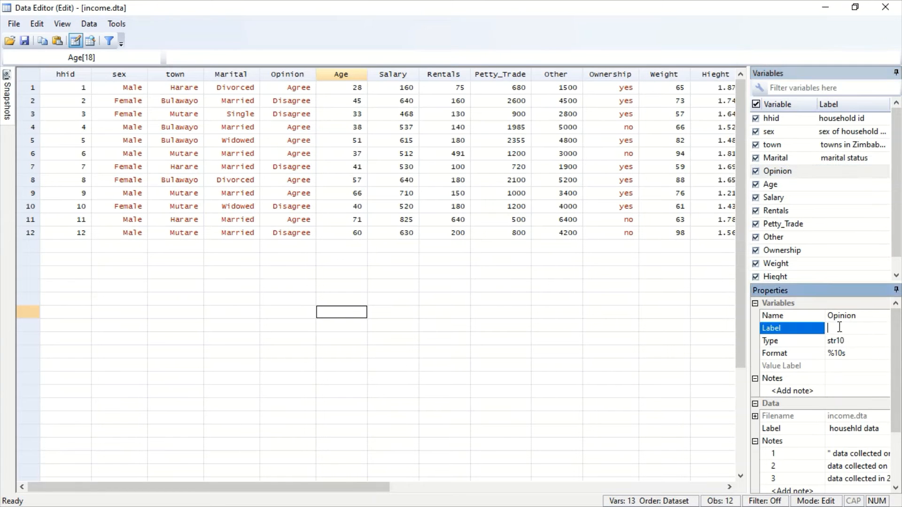
text(opi)
text(nion)
text( on )
text(the i)
text(mp)
key(BackSpace)
key(BackSpace)
key(BackSpace)
text(marriage)
click(535, 445)
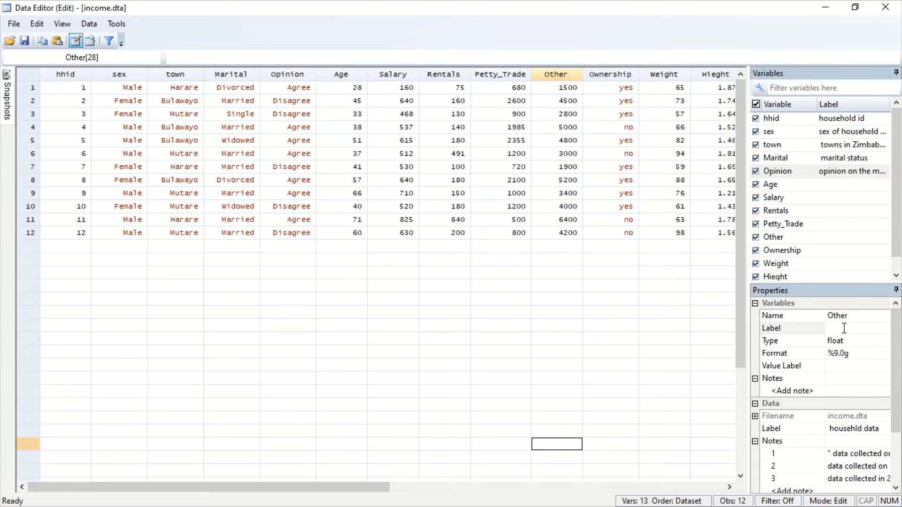
click(790, 188)
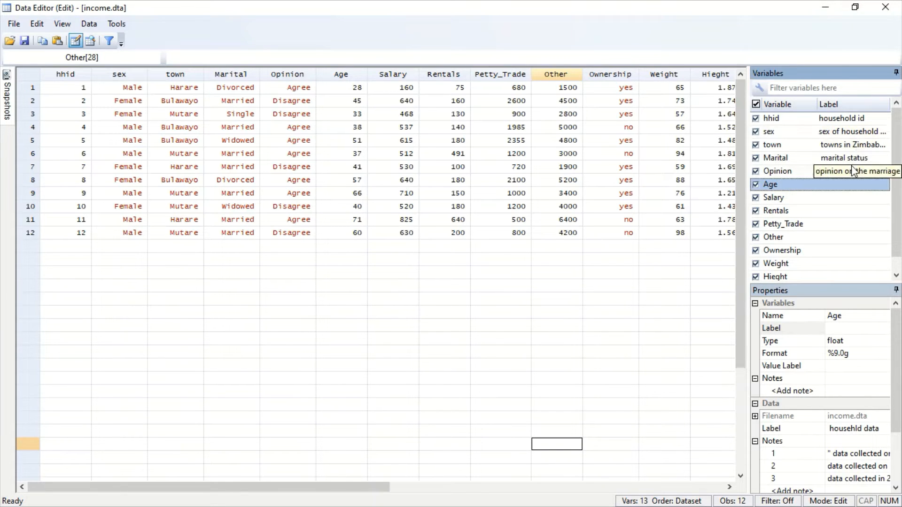
click(825, 8)
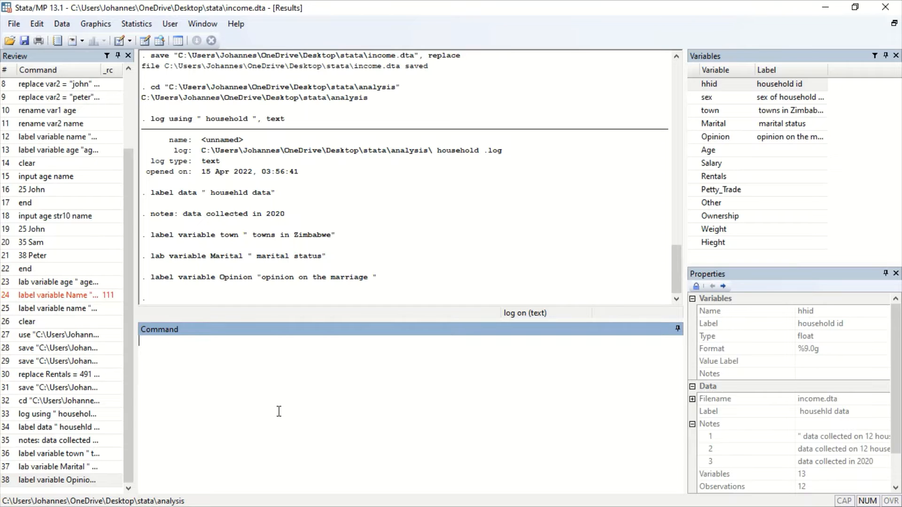
Produce a frequency table of the sex variable with the tabulate command
text(t)
key(BackSpace)
text(tabulate sex)
key(Return)
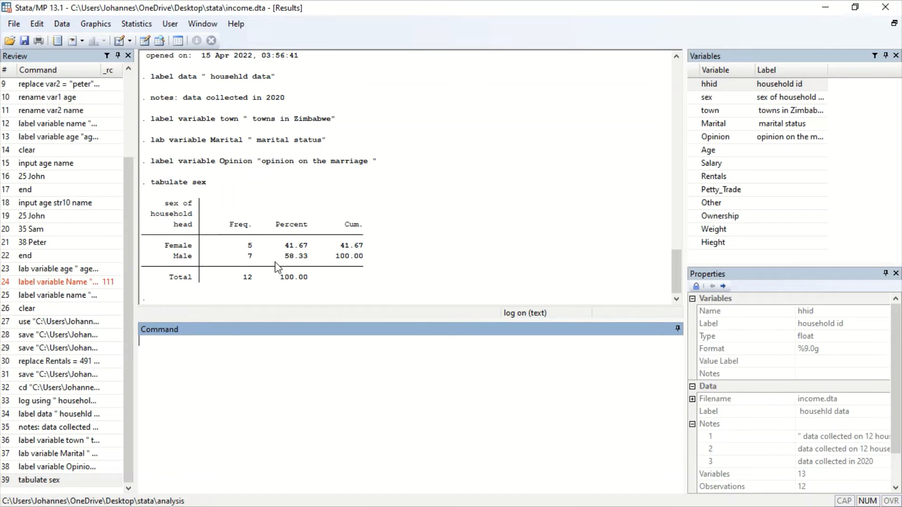
Produce a frequency table of the town variable with the tabulate command
text(tabulate t)
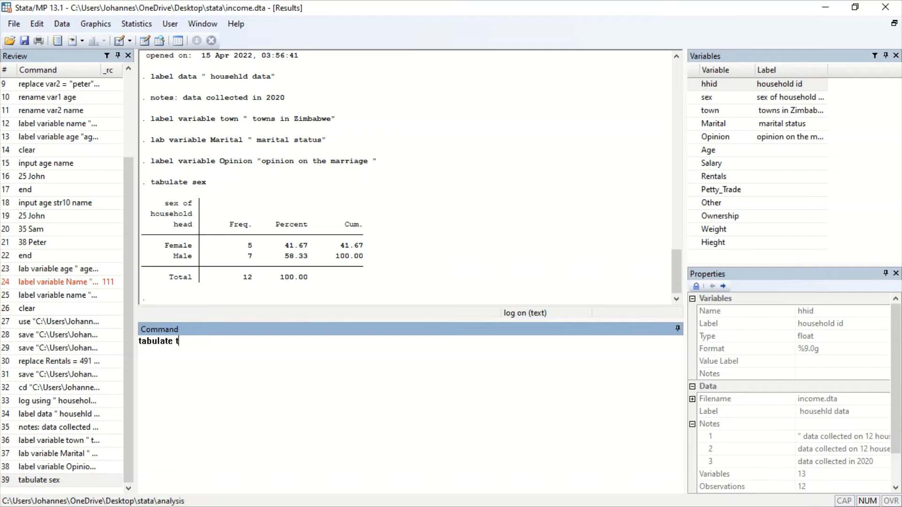
text(own)
key(Return)
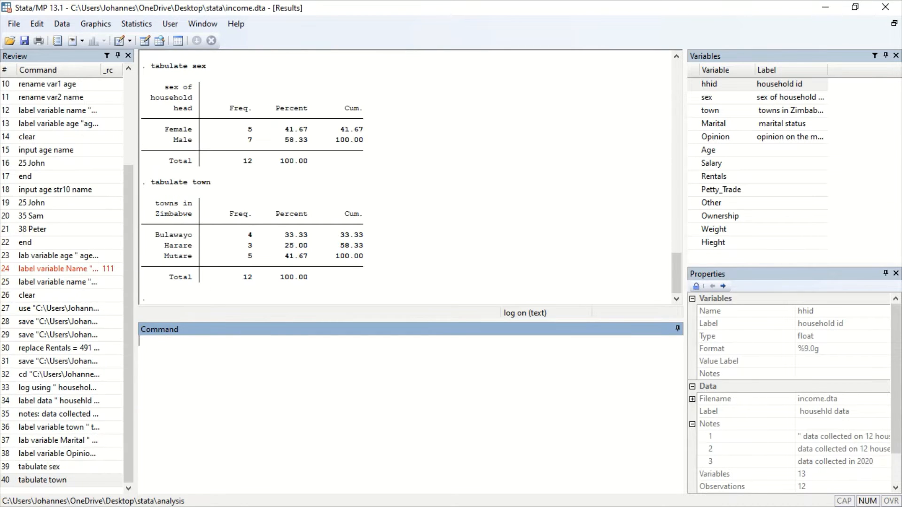
Produce a frequency table of the Marital variable with the tabulate command
text(tabulate)
key(Caps_Lock)
text(M)
key(Caps_Lock)
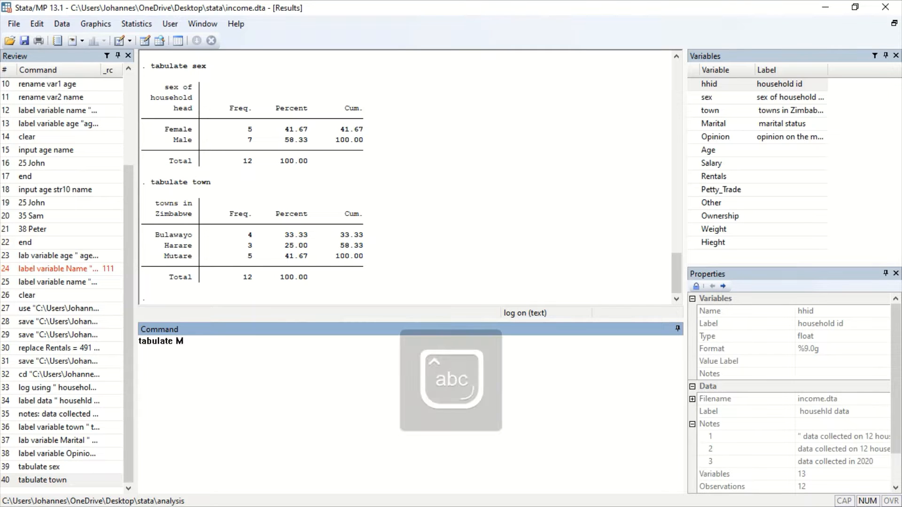
text(ariat)
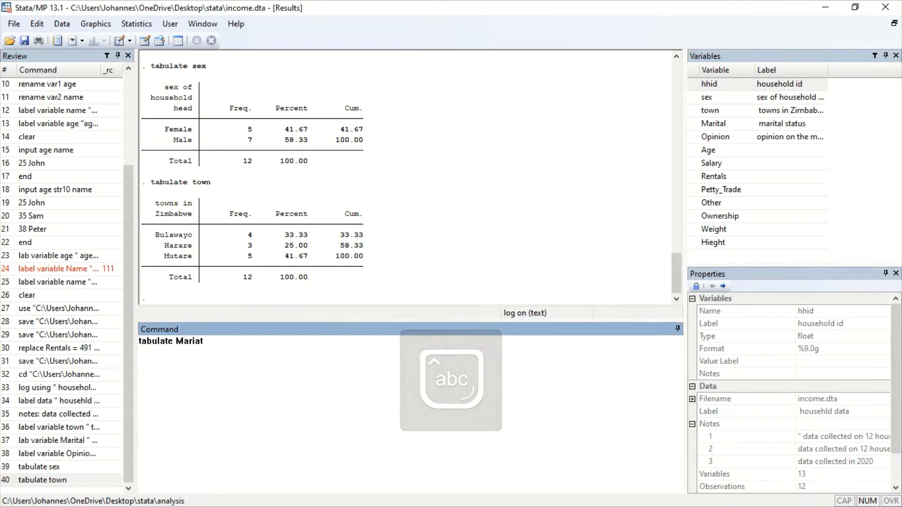
key(BackSpace)
key(BackSpace)
text(tal)
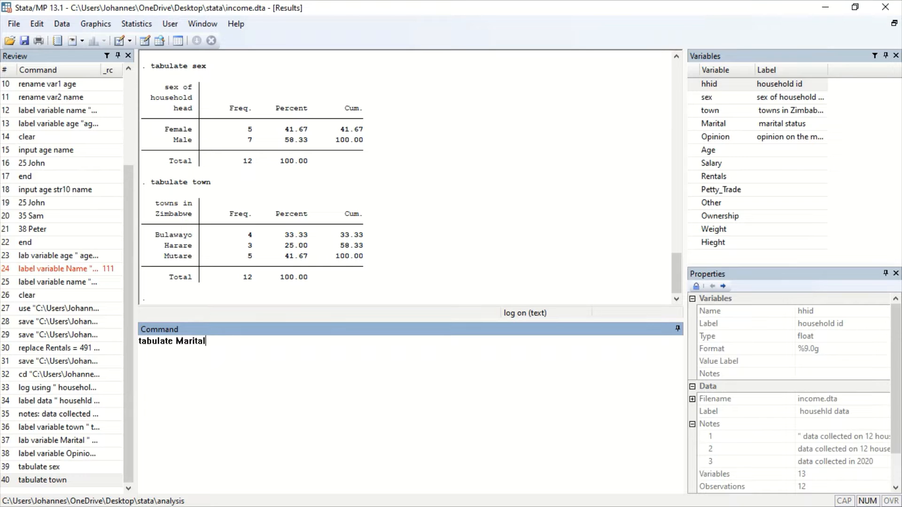
key(Return)
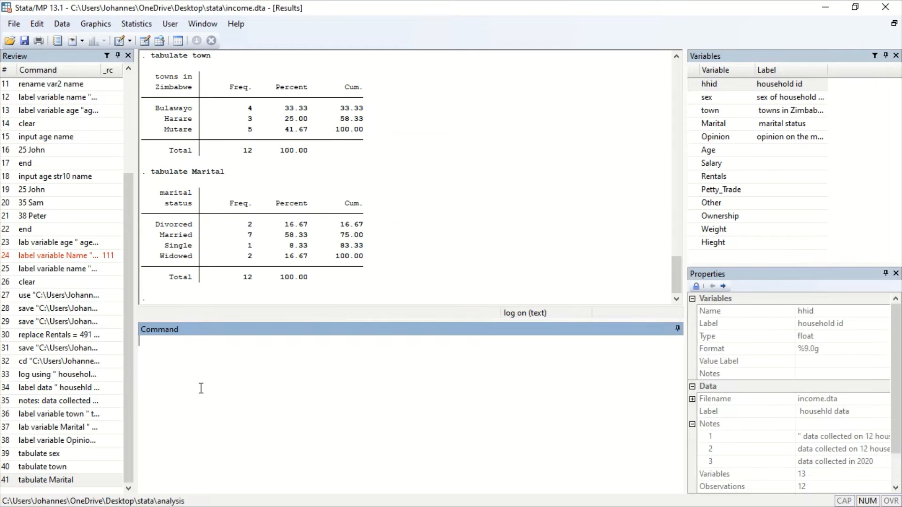
Draw a vertical bar graph over the sex variable with the graph bar command, then put the graph window away
text(graph bar ,)
text(over(se)
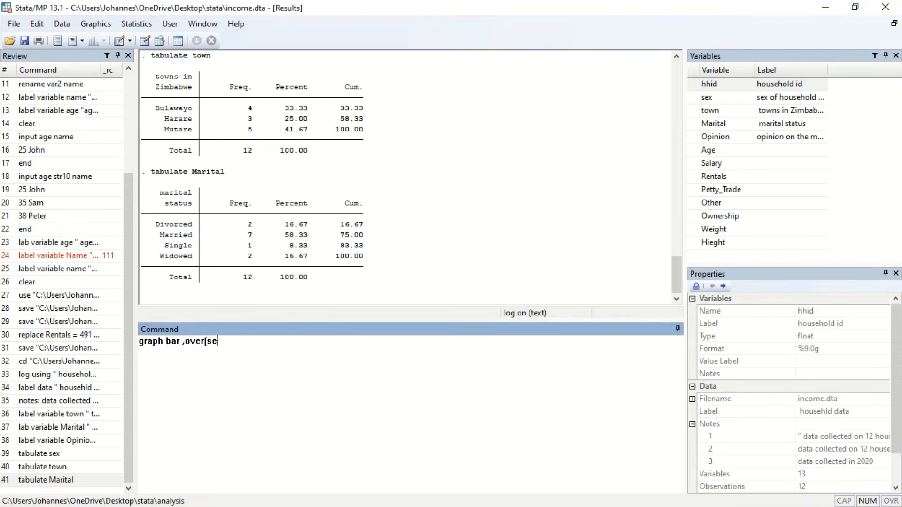
text(x))
key(Return)
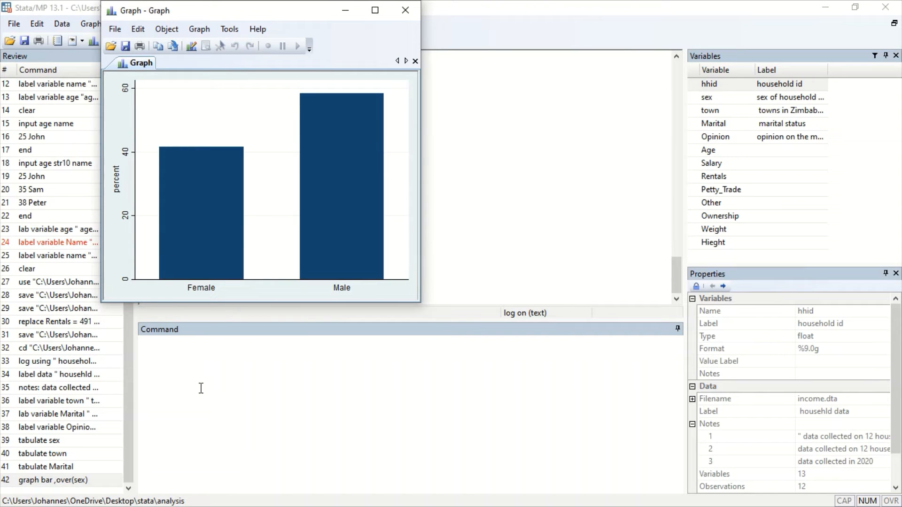
click(345, 12)
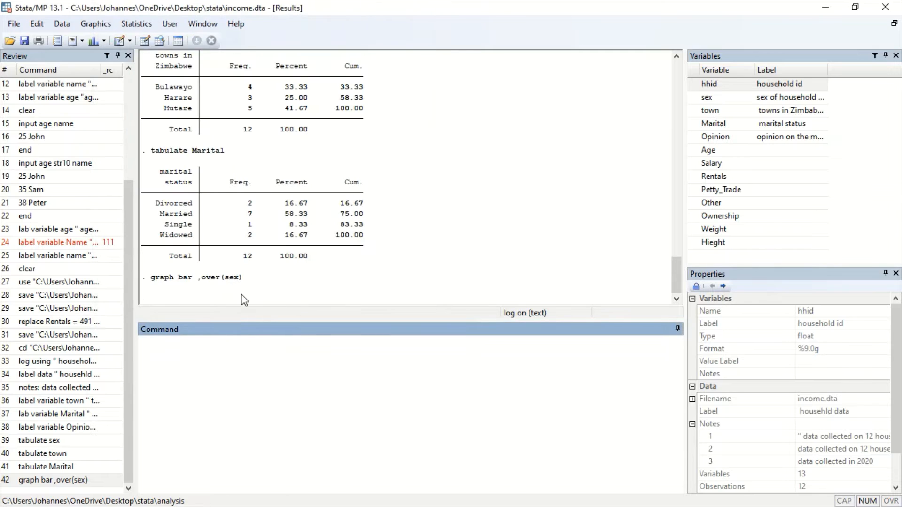
Draw a horizontal bar graph over the town variable with the graph hbar command, then return to the results window
text(graphg)
key(BackSpace)
text(hn)
key(BackSpace)
text(bar, over (t)
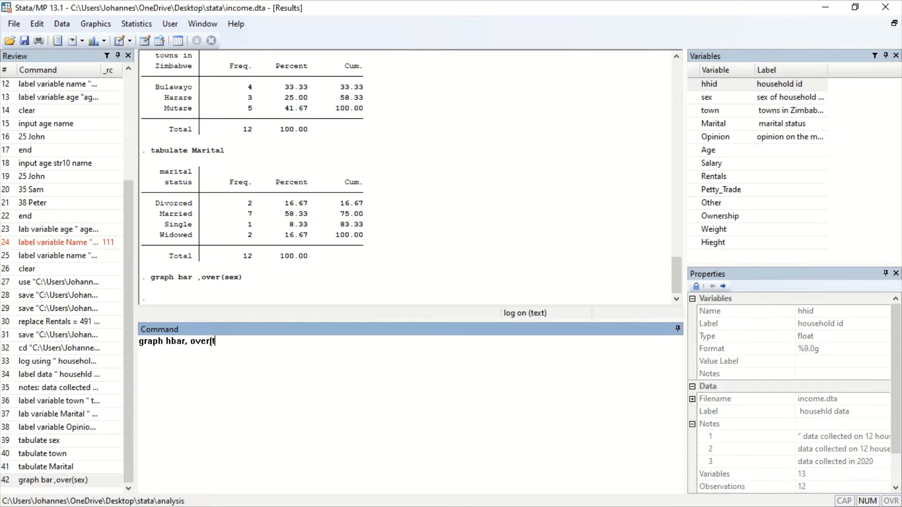
text(own))
key(Return)
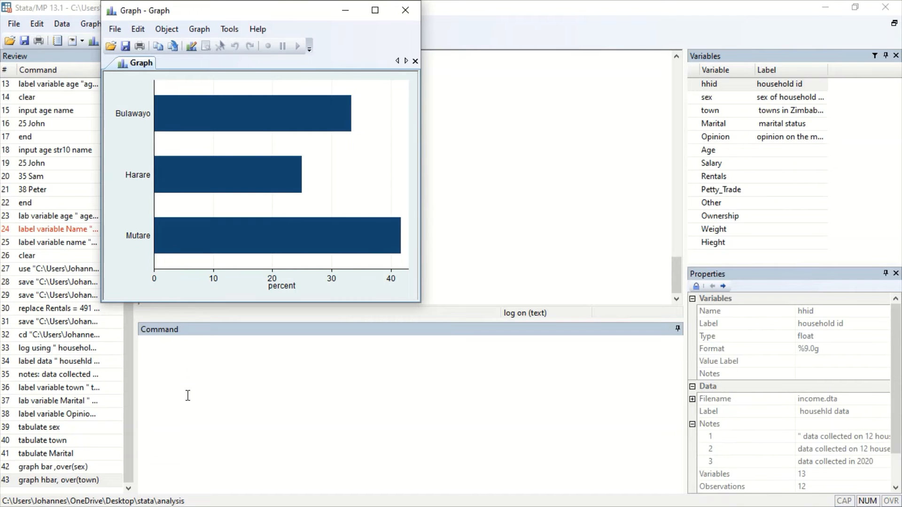
click(188, 396)
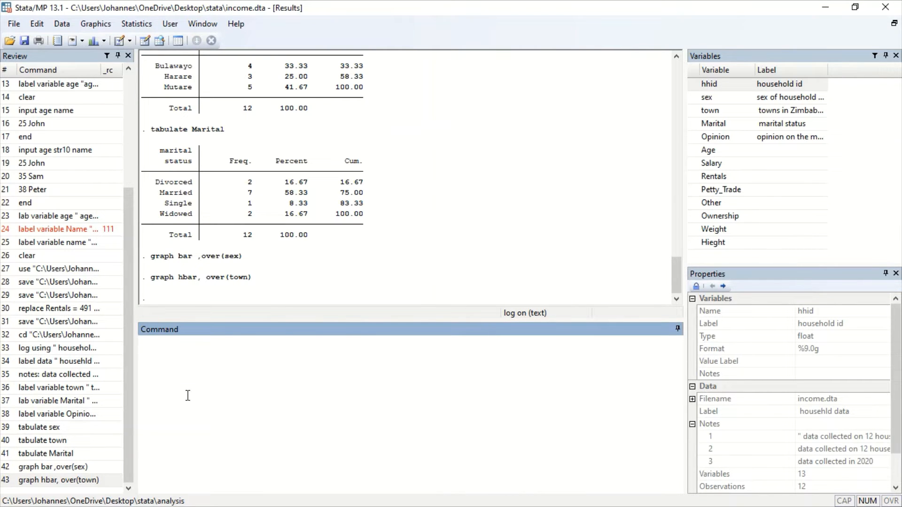
Draw a vertical bar graph over the Opinion variable with the graph bar command, then return to the results window
text(graph bar ,over(op)
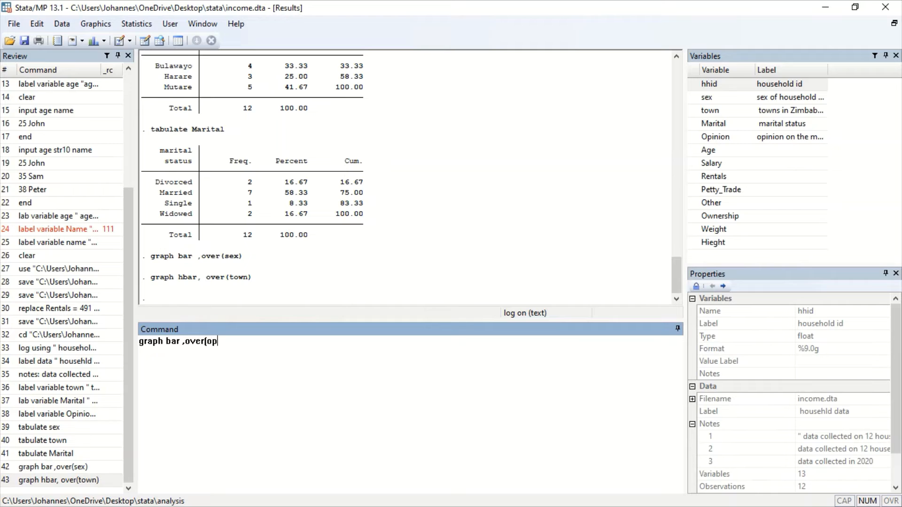
text(i)
key(BackSpace)
key(BackSpace)
key(BackSpace)
key(Caps_Lock)
text(O)
key(Caps_Lock)
text(p)
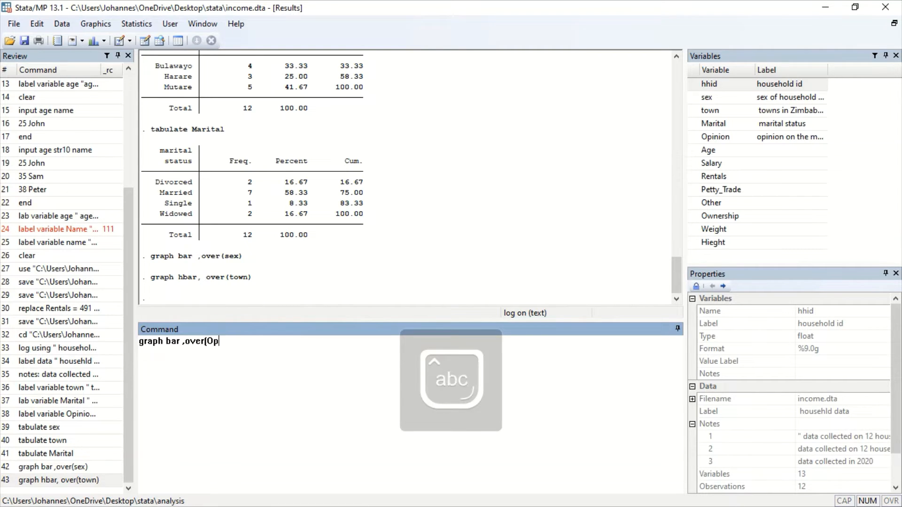
text(inion)
key(Caps_Lock)
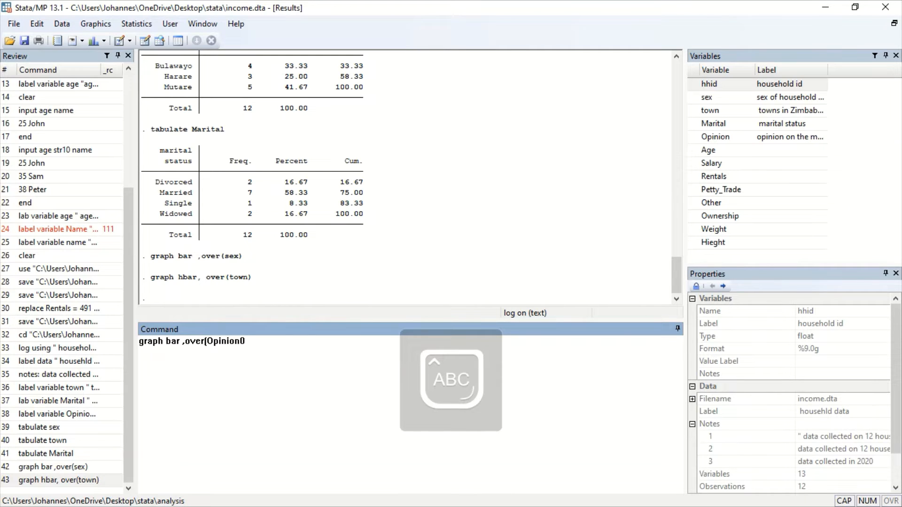
text())
key(Return)
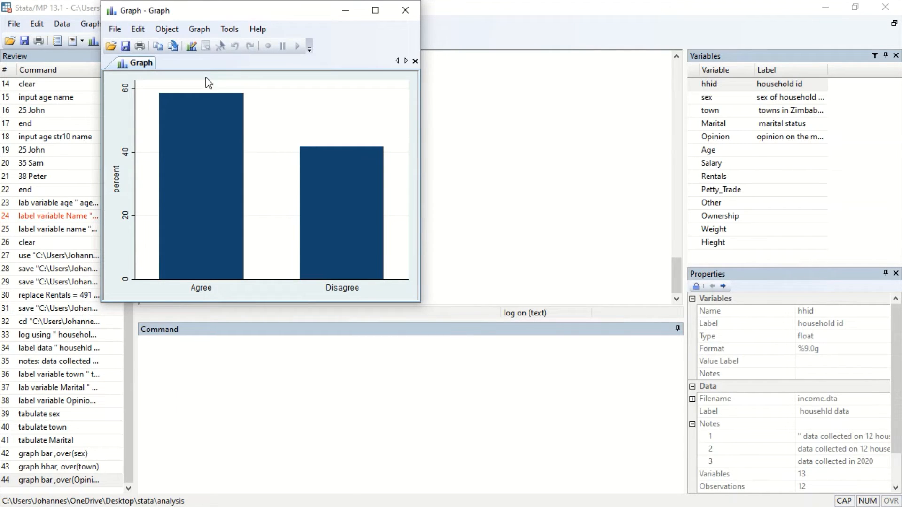
click(354, 19)
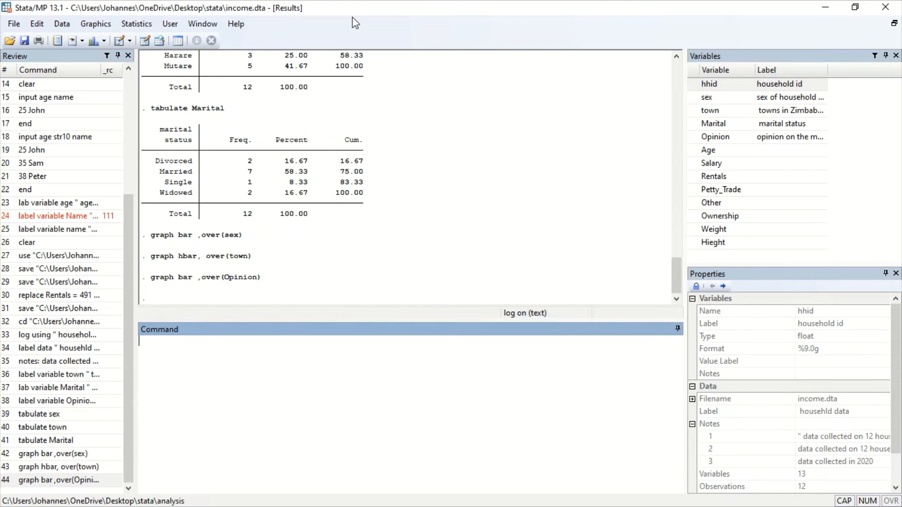
Plot the mean of Age as a vertical bar chart using the bar charts dialog, then put the graph window away
click(86, 25)
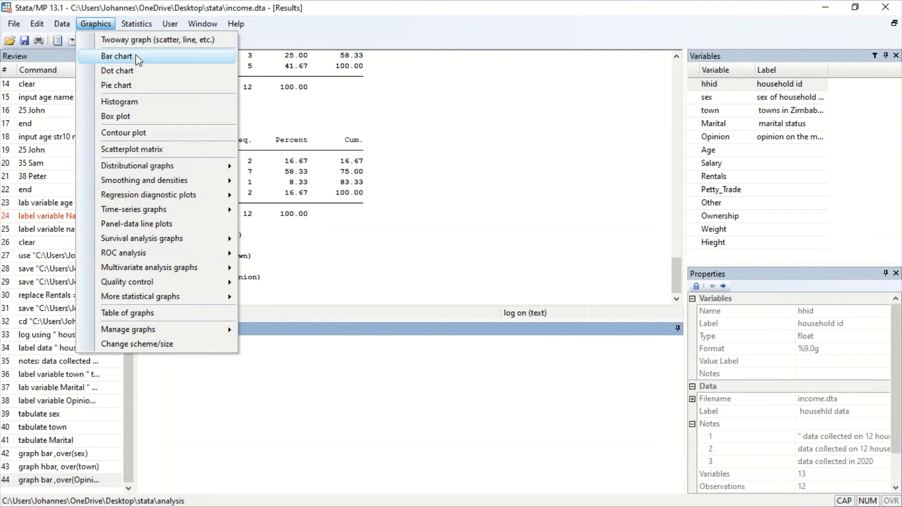
click(136, 57)
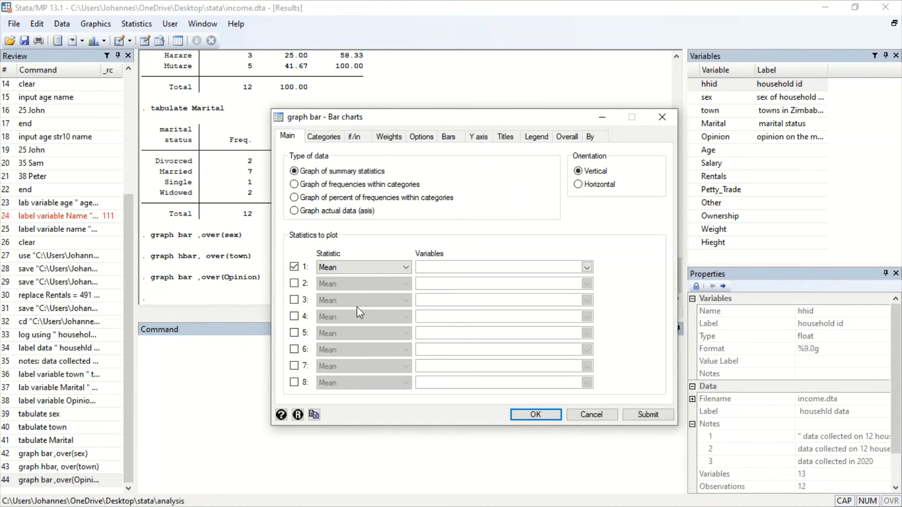
click(587, 268)
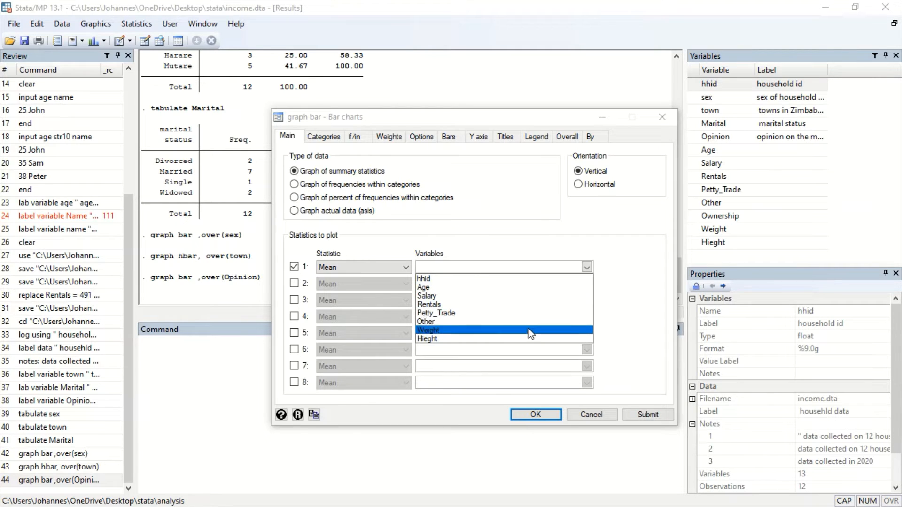
click(322, 143)
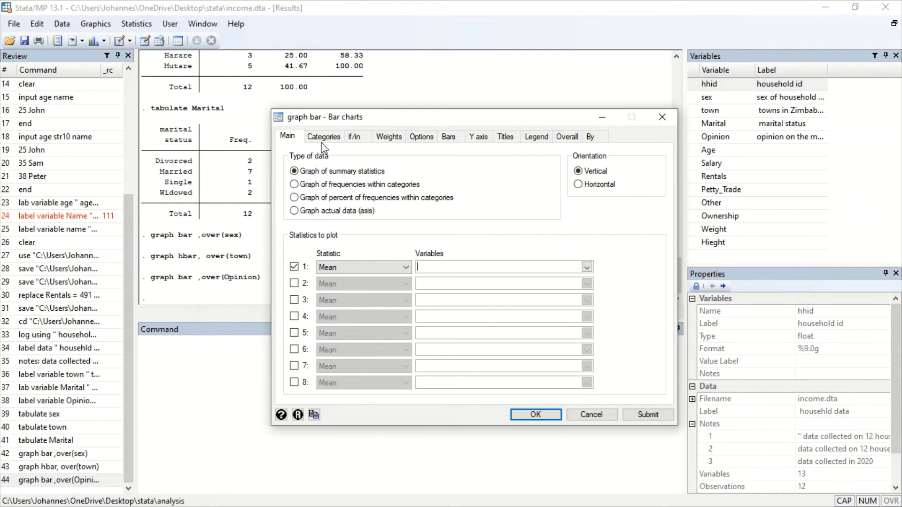
click(329, 140)
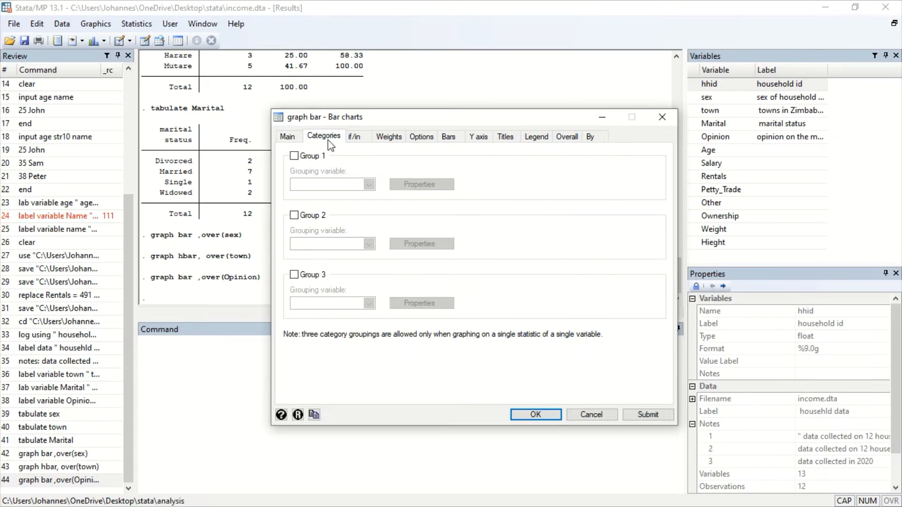
click(288, 136)
click(400, 267)
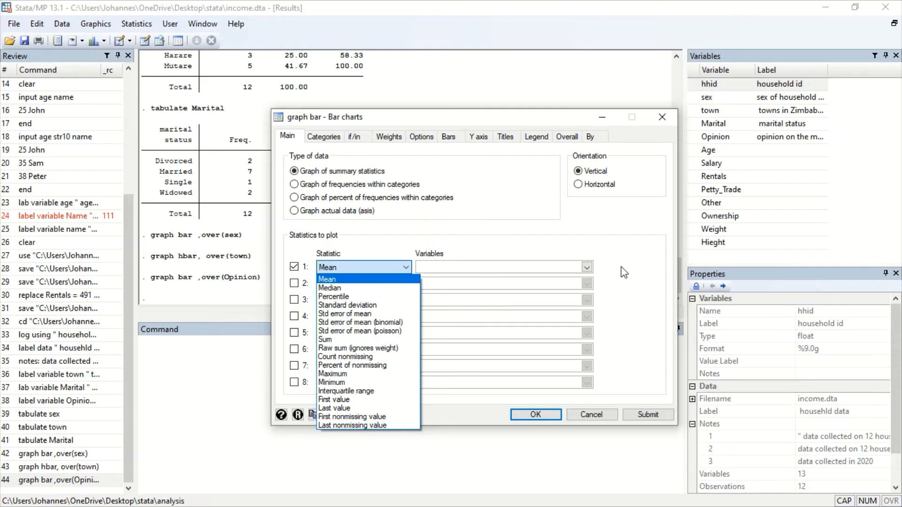
click(587, 267)
click(587, 267)
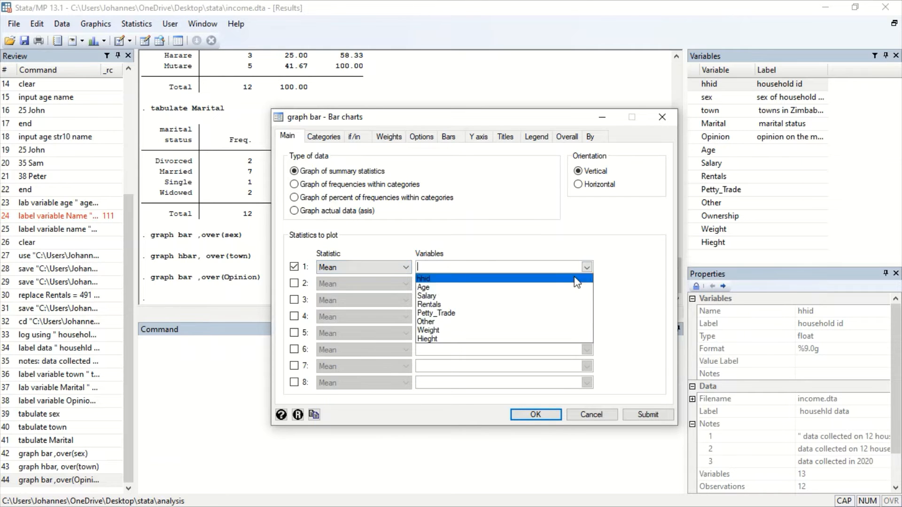
click(558, 287)
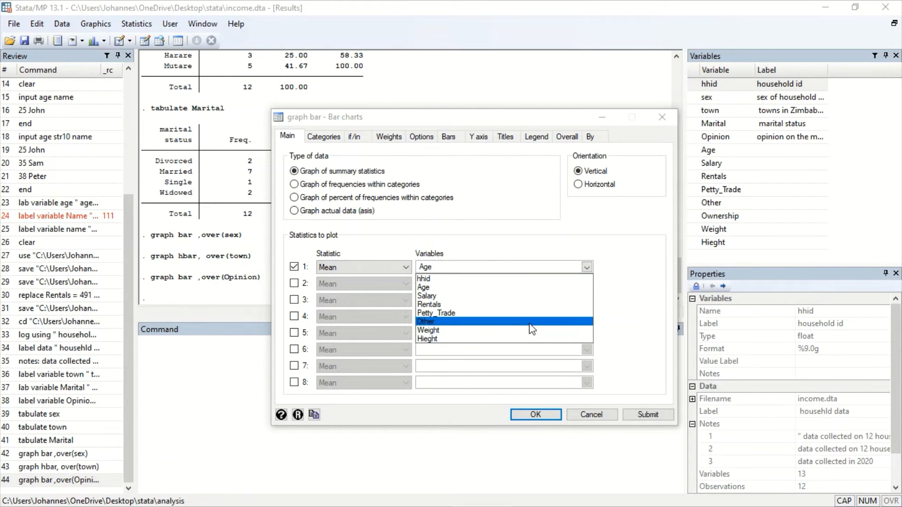
click(540, 419)
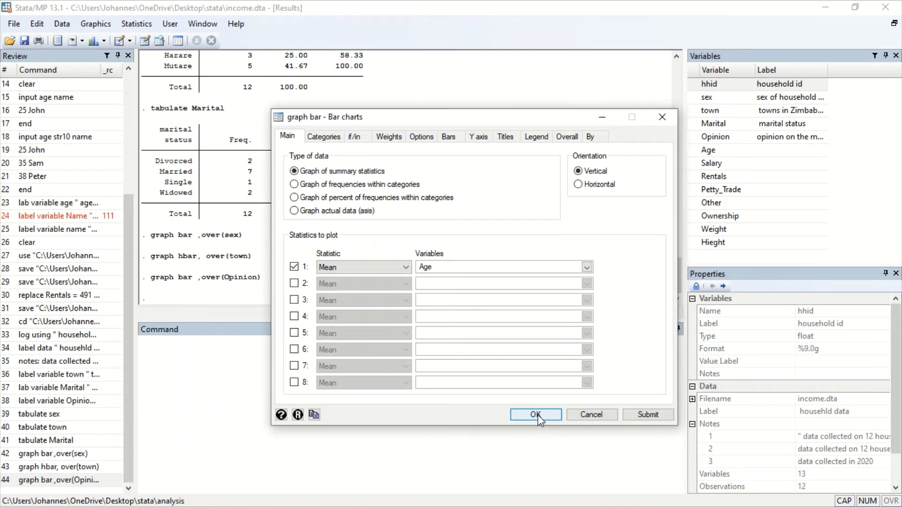
click(538, 415)
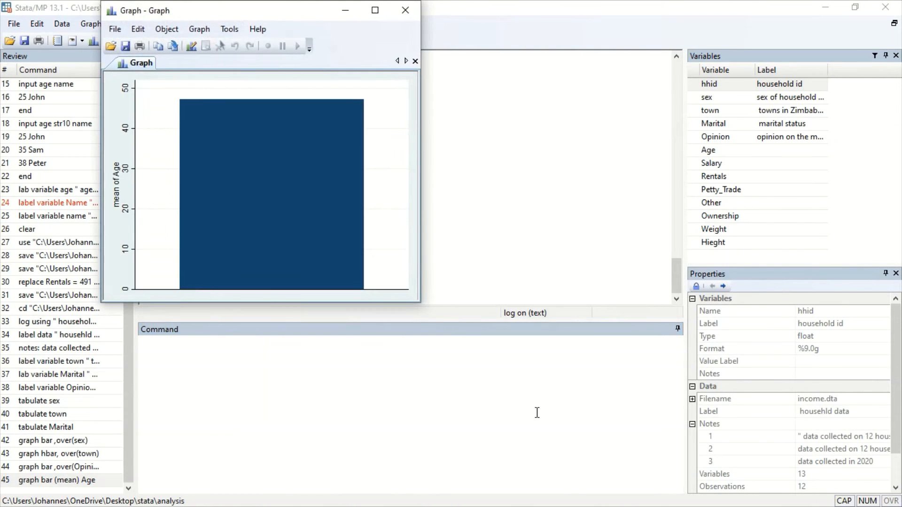
click(345, 11)
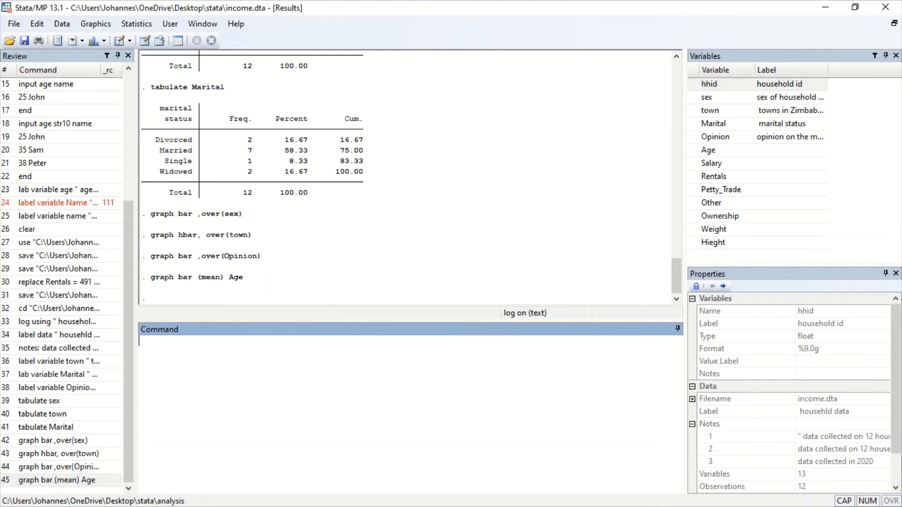
Begin a graph bar command with Salary as its first variable
key(Caps_Lock)
text(graph)
text(bar)
key(Caps_Lock)
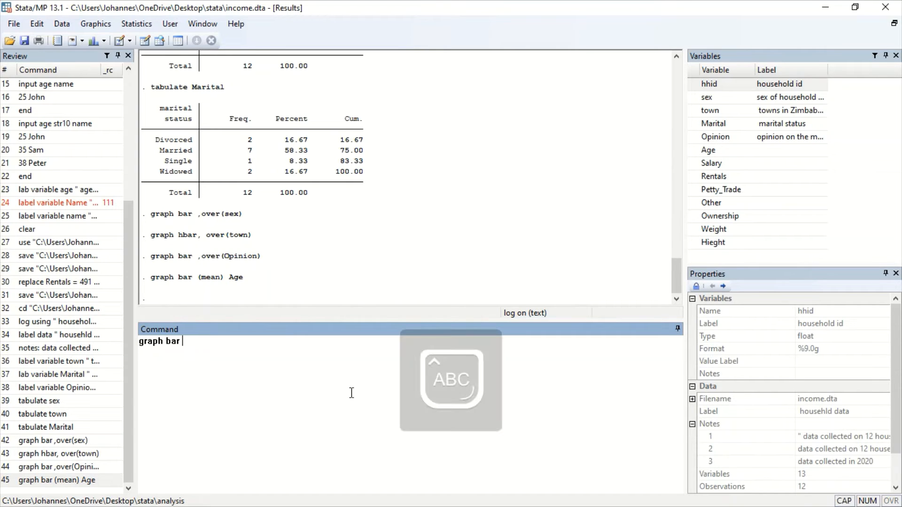
text(S)
key(Caps_Lock)
text(a)
key(Caps_Lock)
text(LA)
key(BackSpace)
key(BackSpace)
key(Caps_Lock)
text(lary)
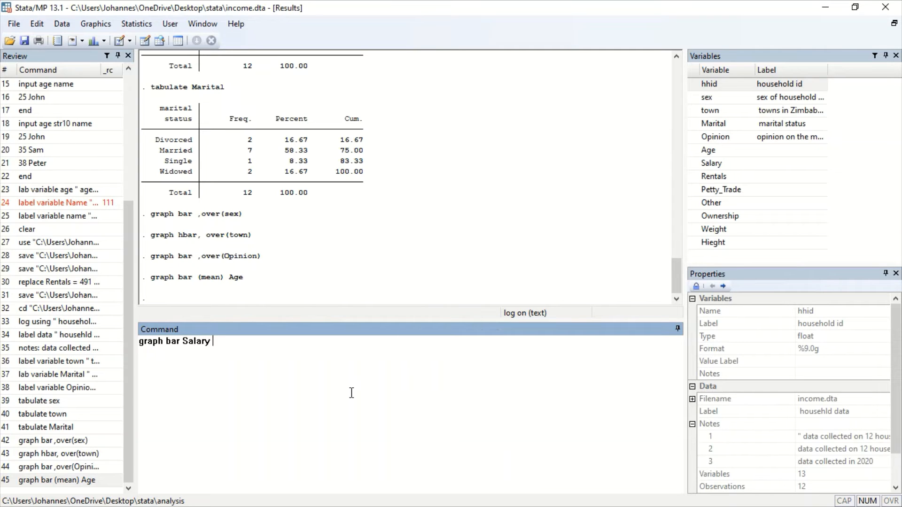
Add Rentals, Petty_Trade and Other after Salary in the graph bar command
key(Caps_Lock)
text(R)
key(Caps_Lock)
text(entals)
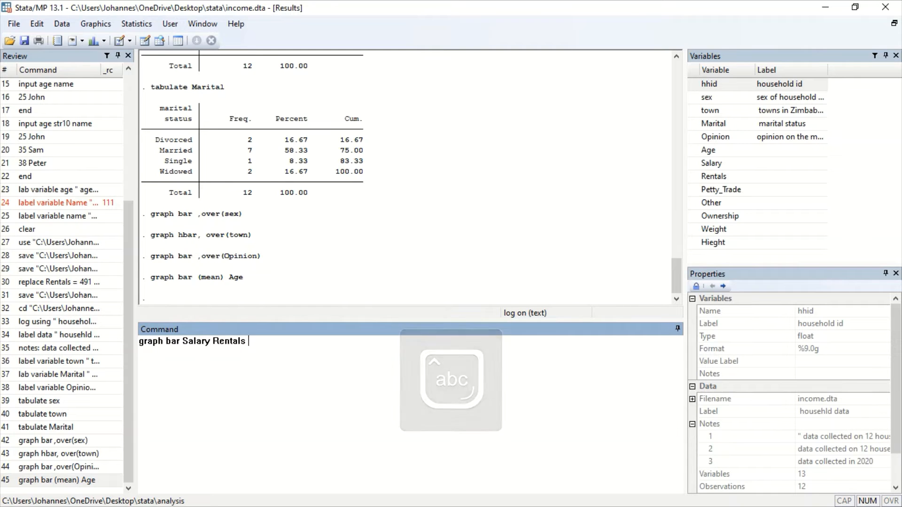
key(Caps_Lock)
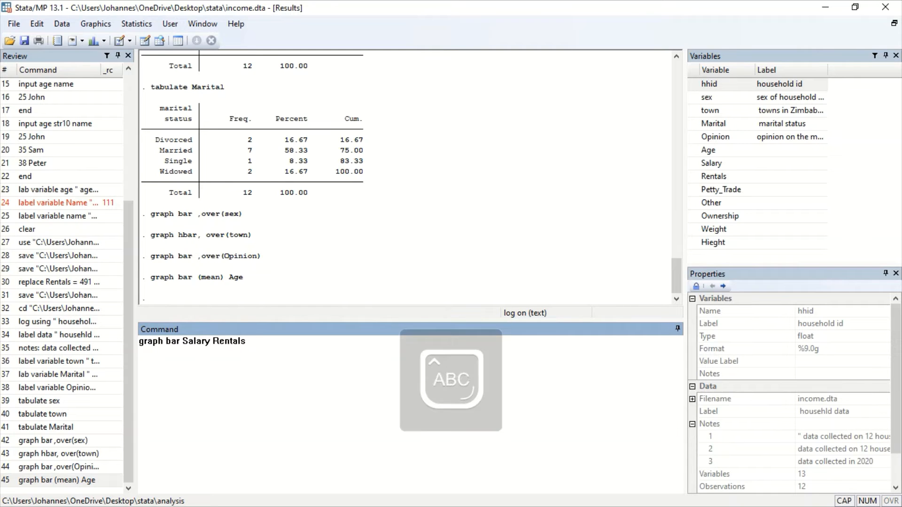
text(P)
key(Caps_Lock)
text(etty)
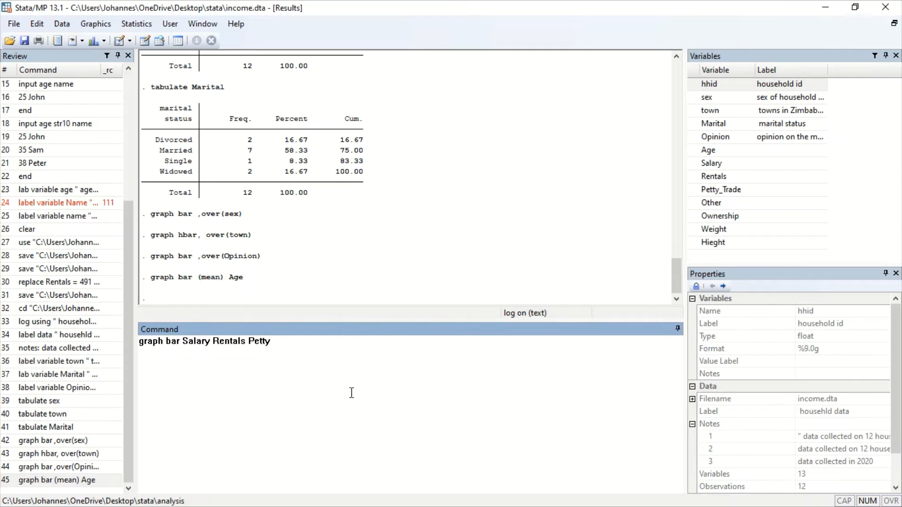
text(_)
key(Caps_Lock)
text(T)
key(Caps_Lock)
text(ra)
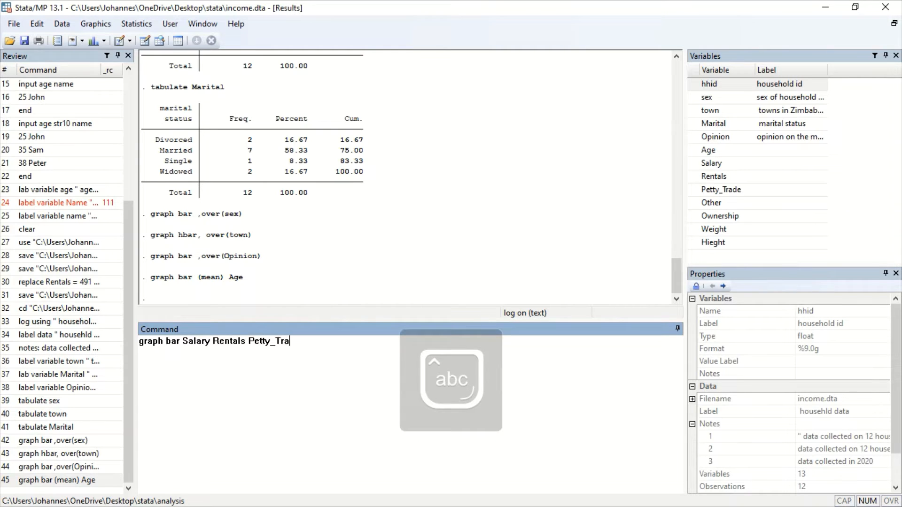
text(de)
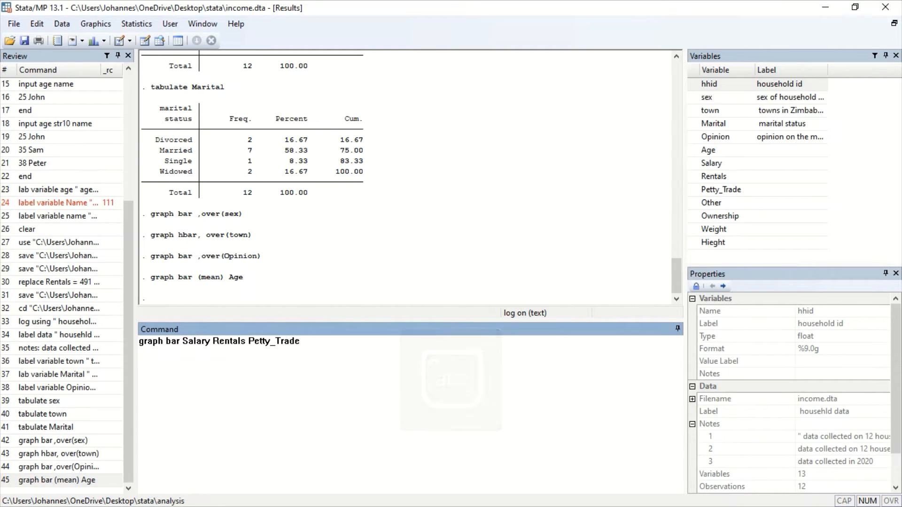
key(Caps_Lock)
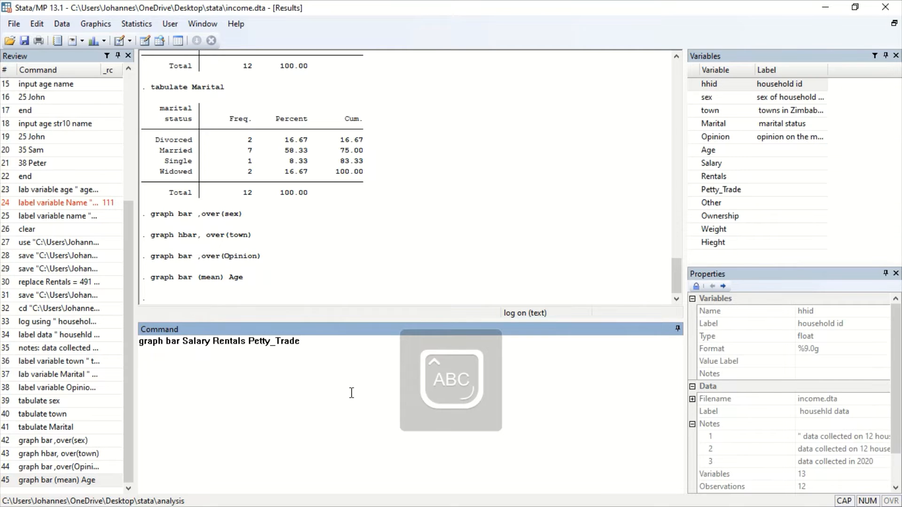
text(O)
key(Caps_Lock)
text(ther)
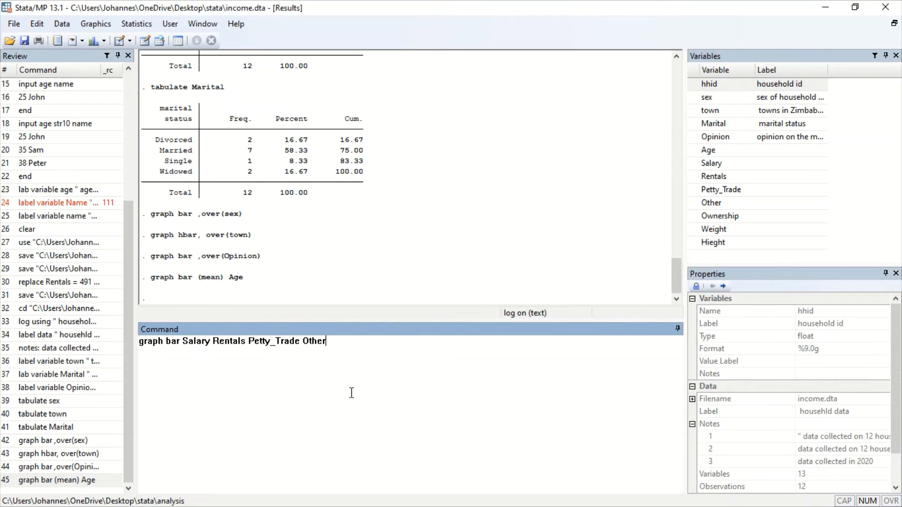
Complete the graph bar command with the over(town) option and draw the graph
text(, ob)
key(BackSpace)
text(ver()
text(town))
key(Return)
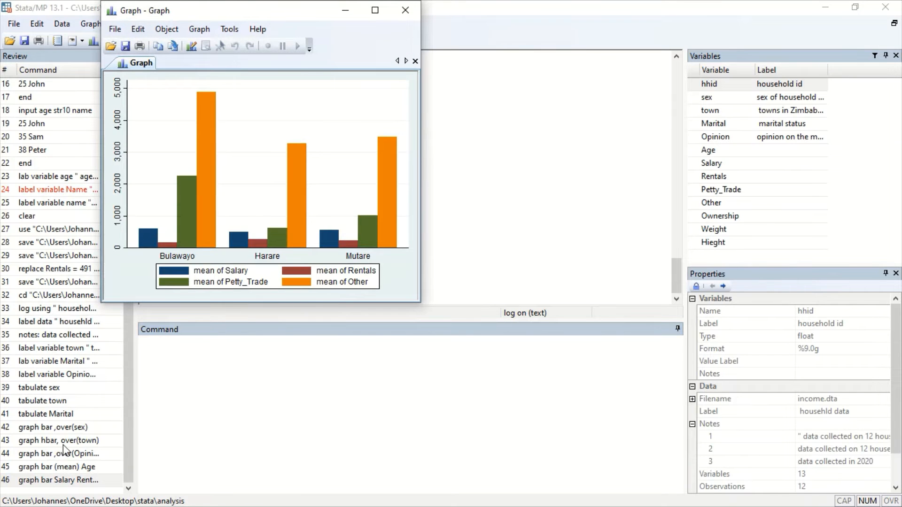
Rerun the last graph bar command with the stack percent options added, then return to the results window
click(51, 480)
click(388, 350)
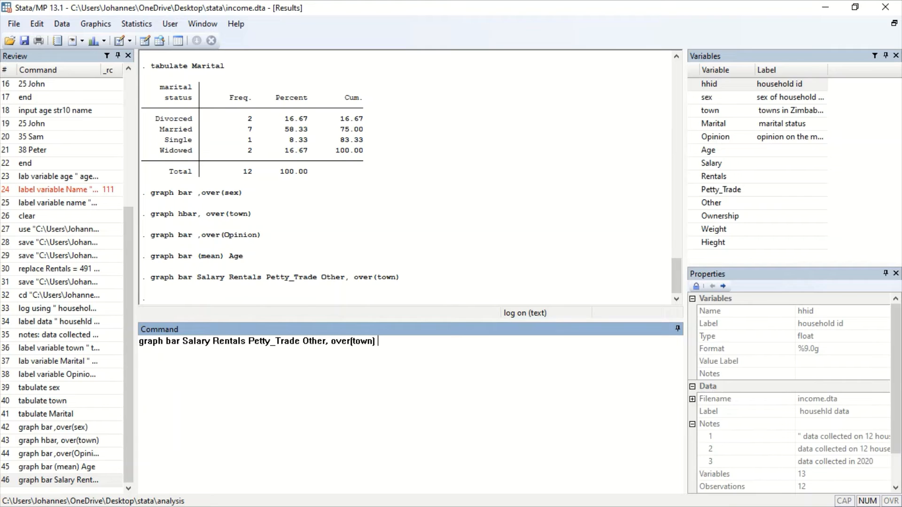
text(stack percent)
key(Return)
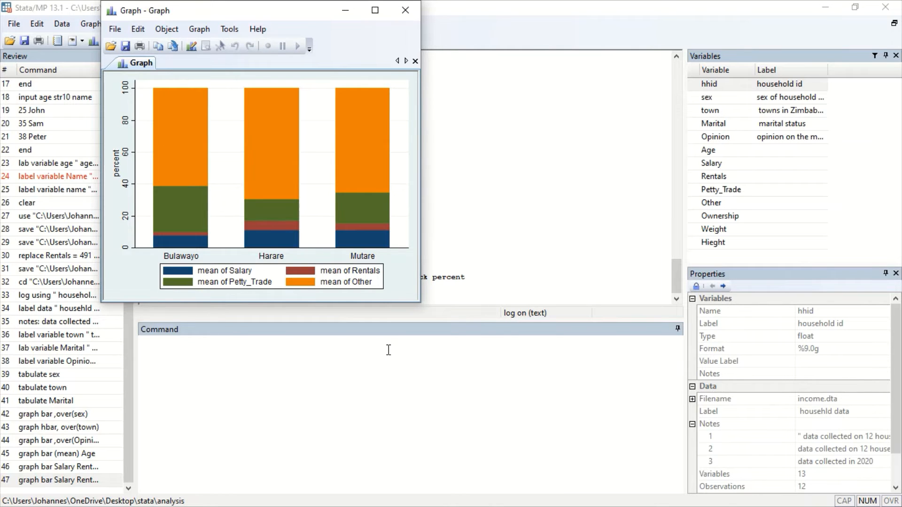
click(388, 350)
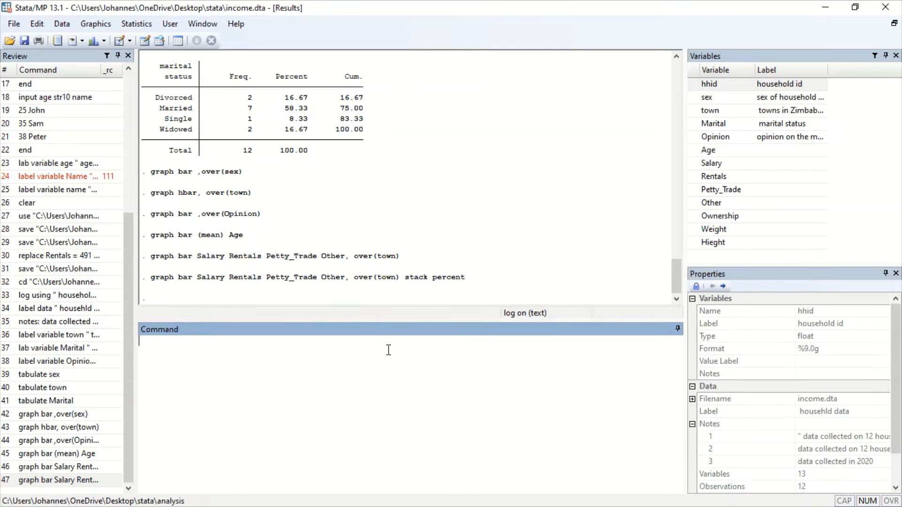
Draw a scatter plot of Salary against Age with graph twoway (scatter Salary Age), then put the graph window away
text(graph twoway (sca)
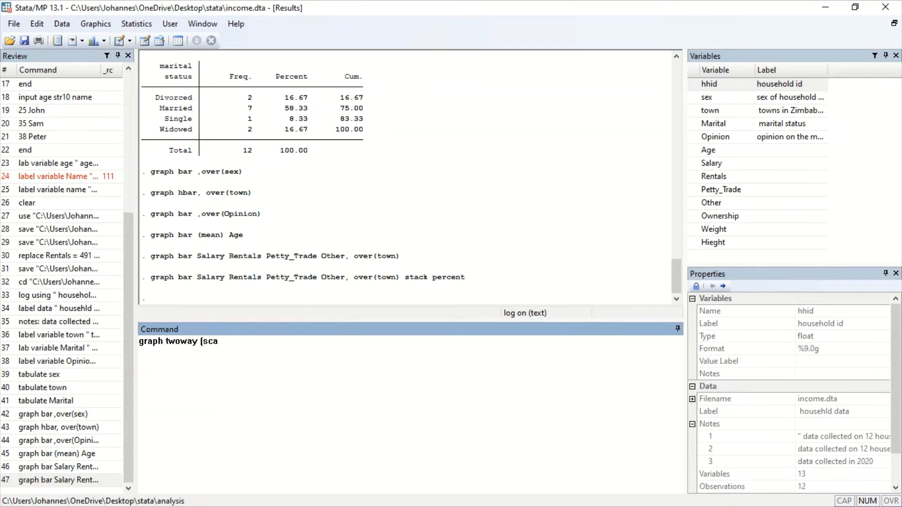
text(tter)
key(Caps_Lock)
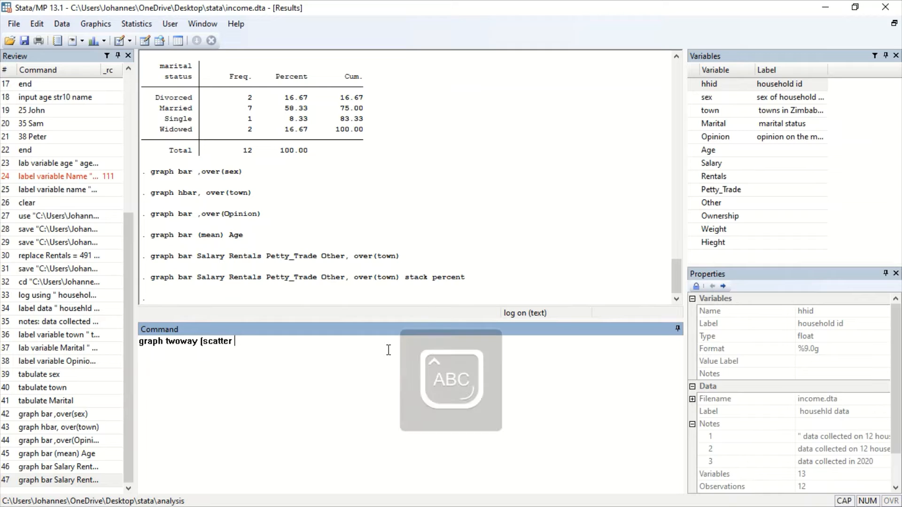
text(S)
key(Caps_Lock)
text(a)
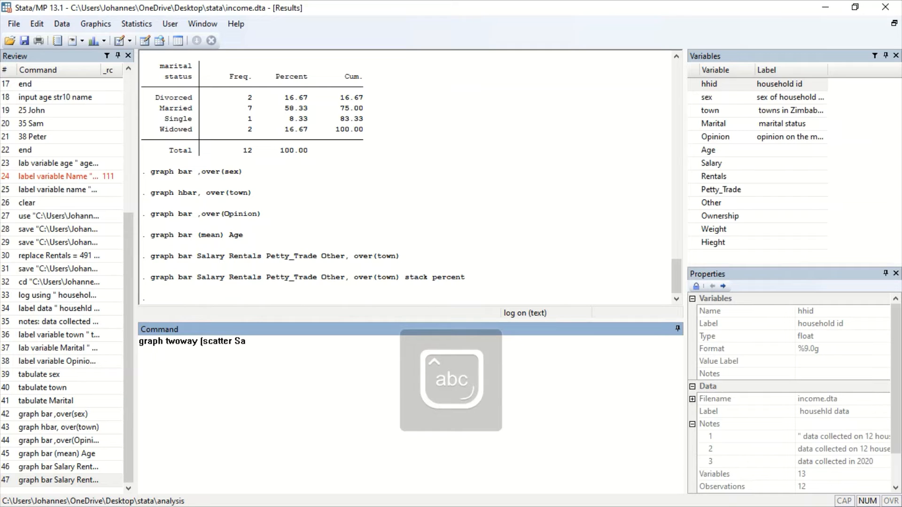
text(lary)
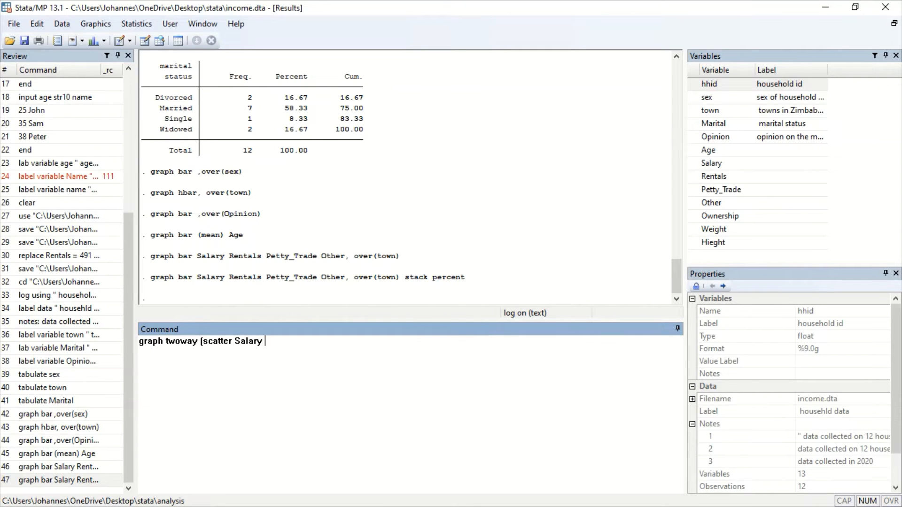
key(Caps_Lock)
text(A)
key(Caps_Lock)
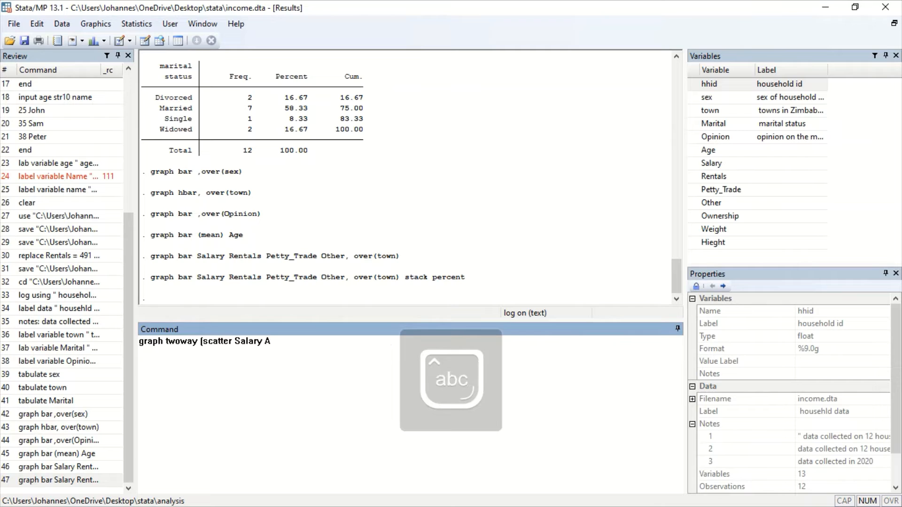
text(ge)
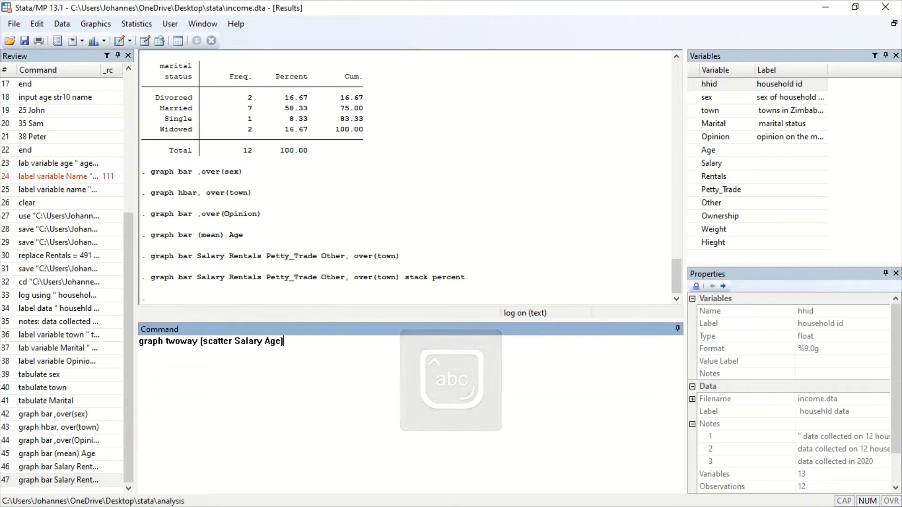
text())
key(Return)
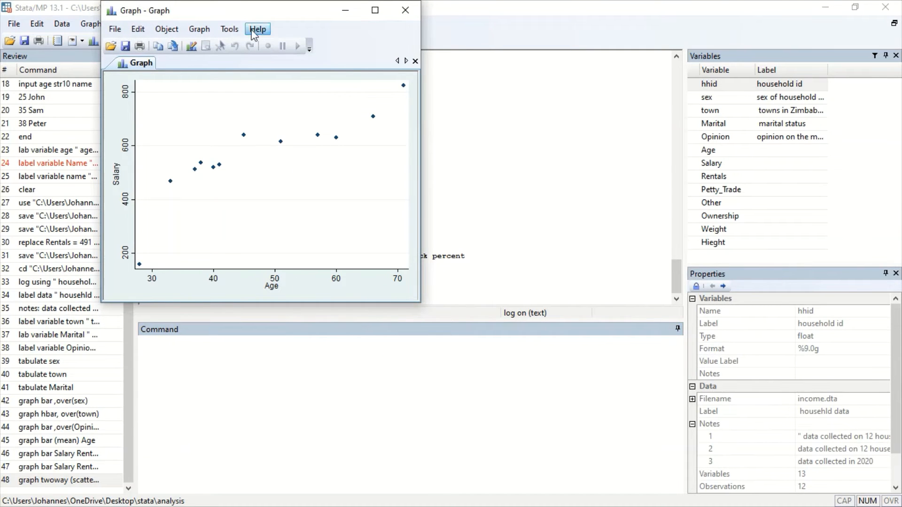
click(345, 11)
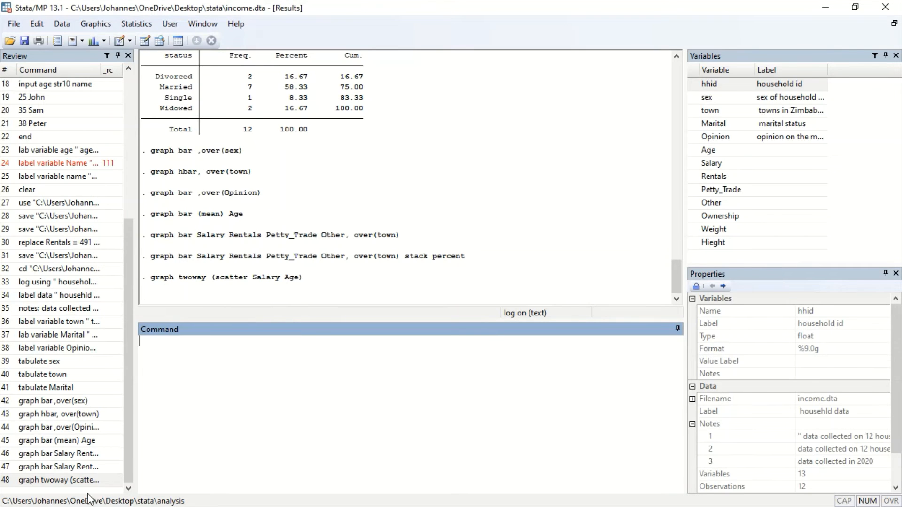
Rerun the scatter command with (lfit Salary Age) appended to overlay a linear fit line, then return to the results window
click(68, 484)
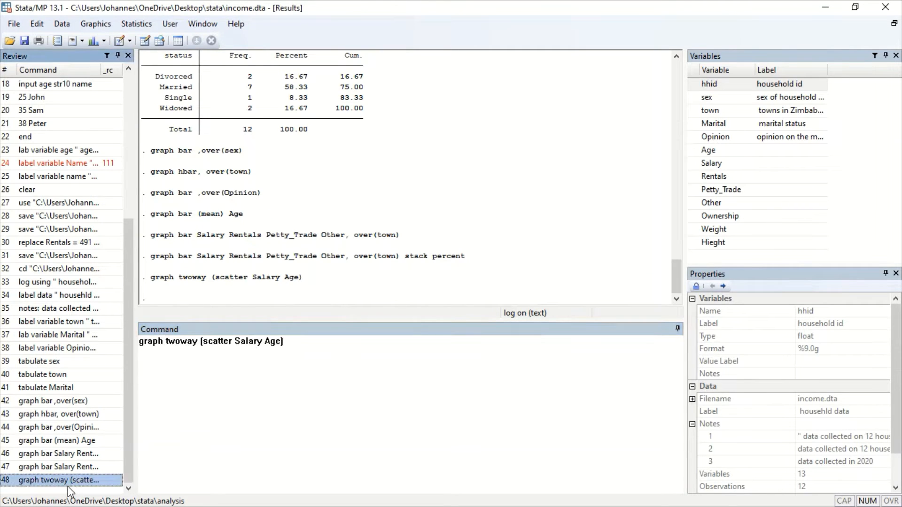
click(293, 353)
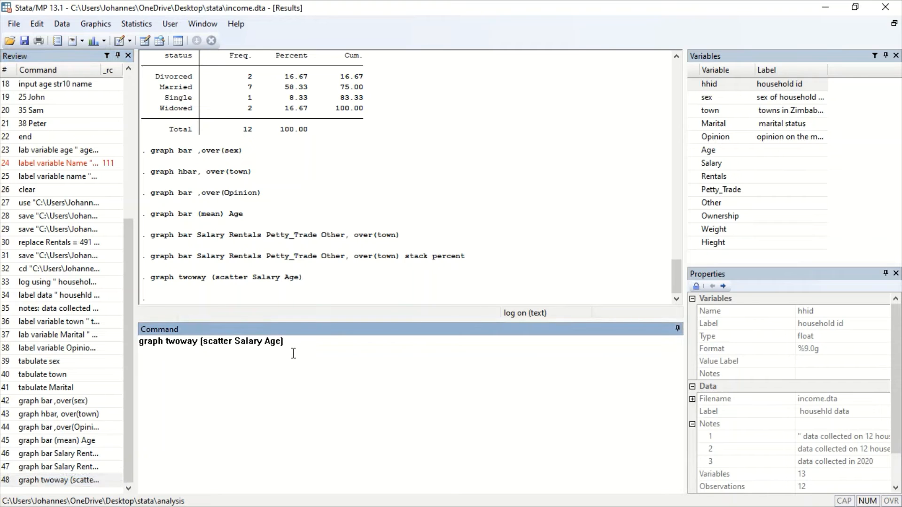
text((lfit)
key(Caps_Lock)
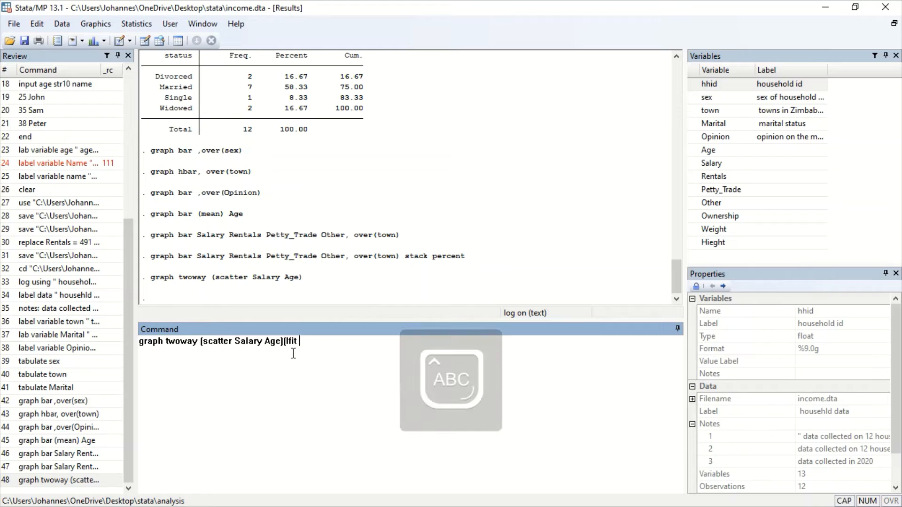
text(S)
key(Caps_Lock)
text(ala)
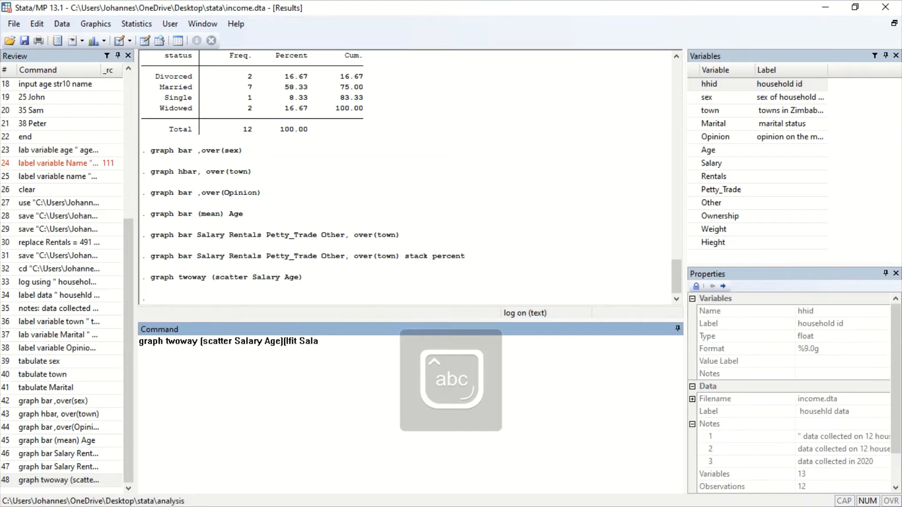
text(ry)
key(Caps_Lock)
text(A)
key(Caps_Lock)
text(h)
key(BackSpace)
text(ge)
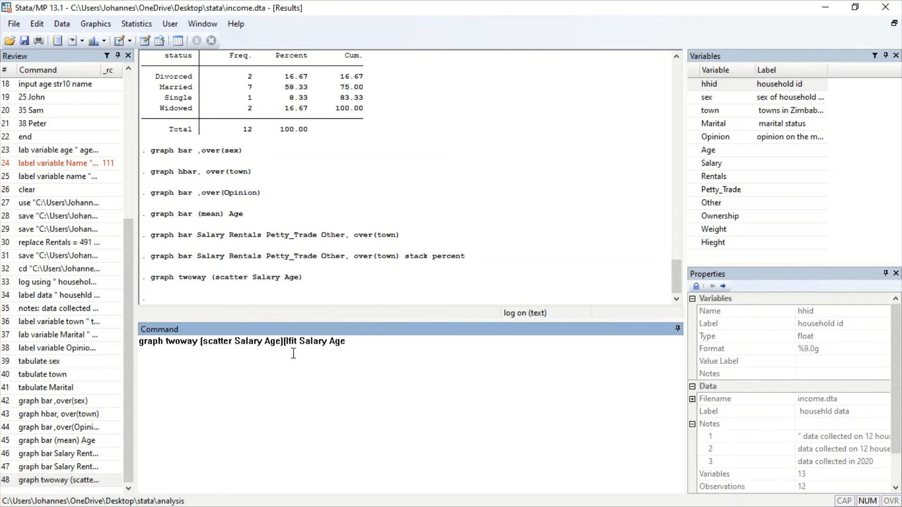
text())
key(Return)
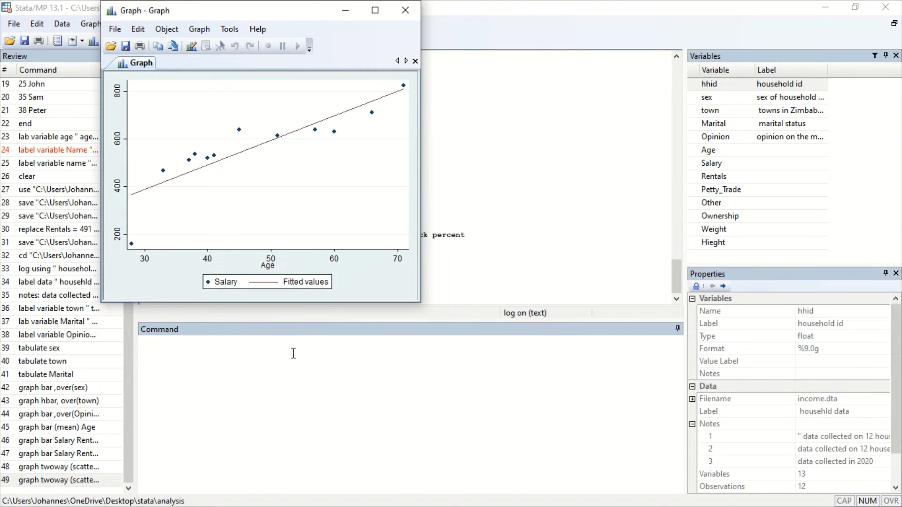
click(420, 420)
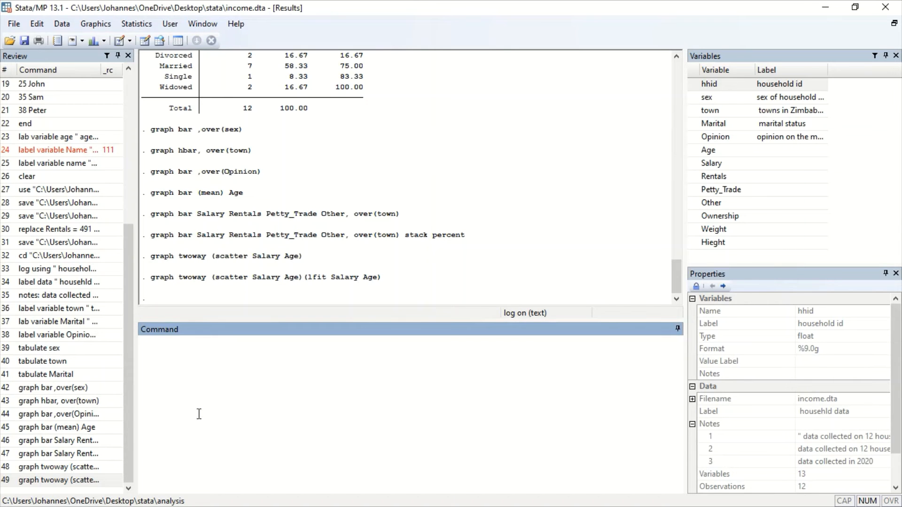
Rerun the twoway command with (lfitci Salary Age) appended to overlay a confidence band, then put the graph window away
click(77, 480)
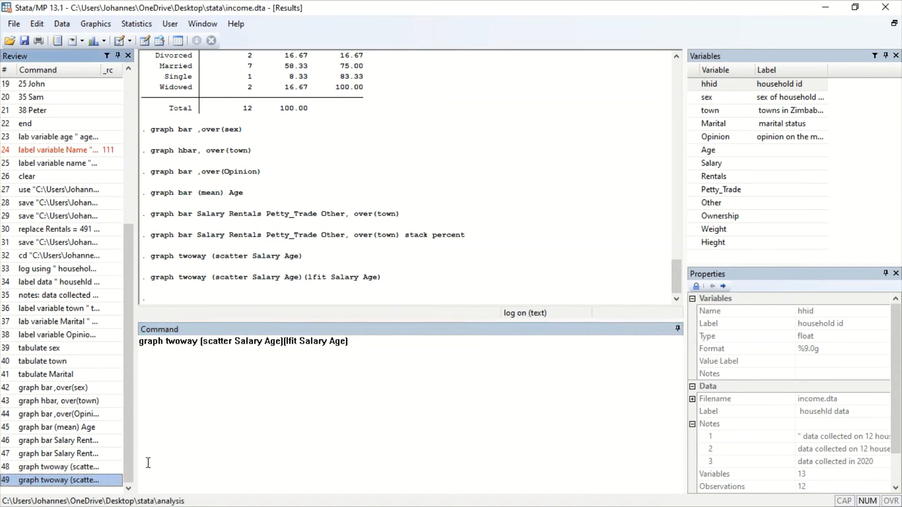
click(374, 341)
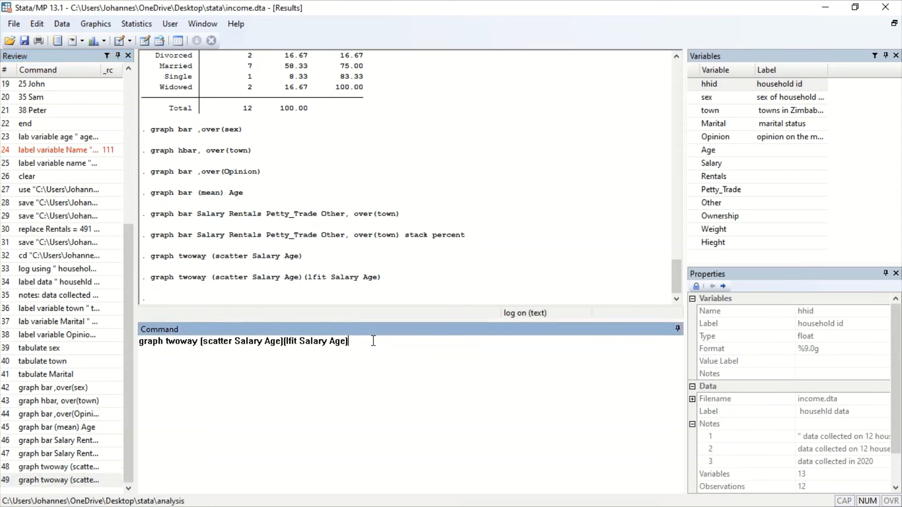
text(()
text(lfitci)
text(Sal)
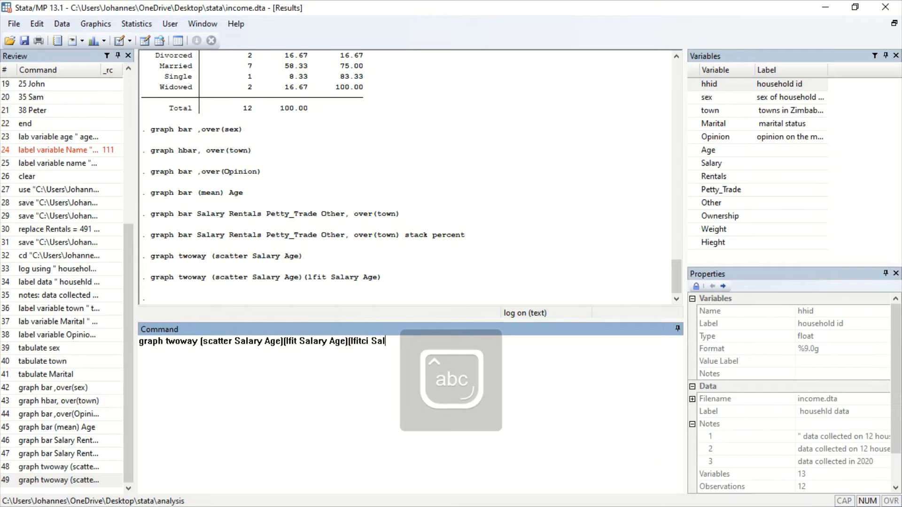
text(ary)
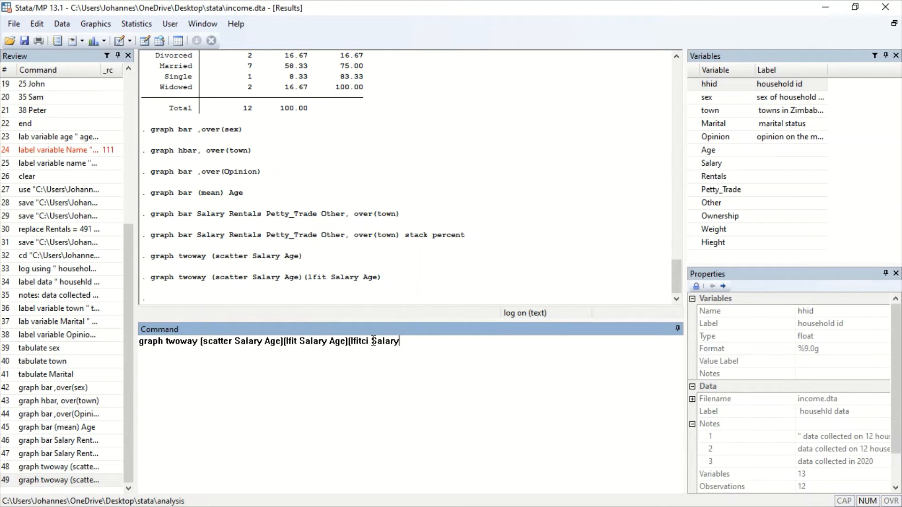
text( A)
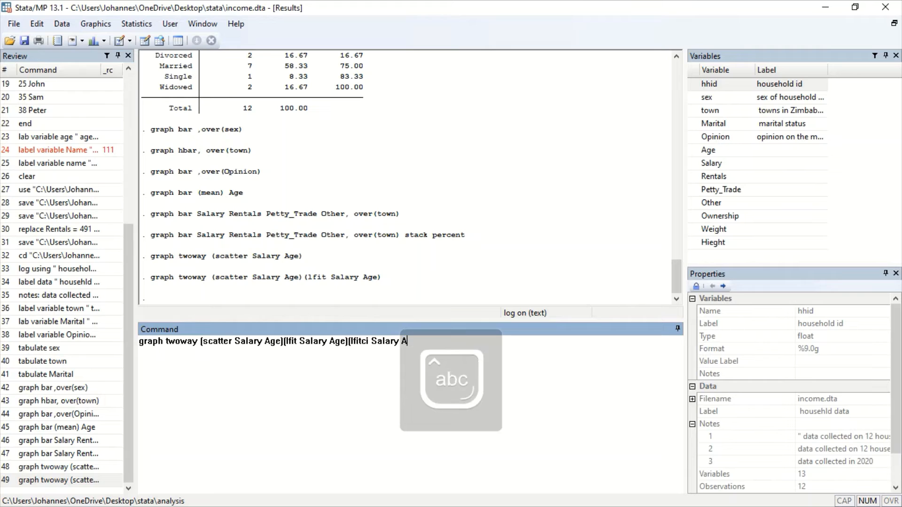
text(ge))
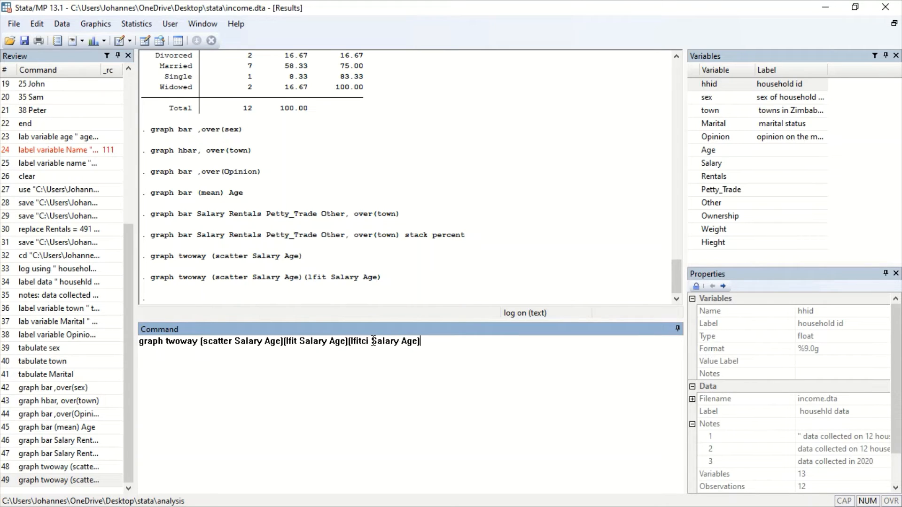
key(Return)
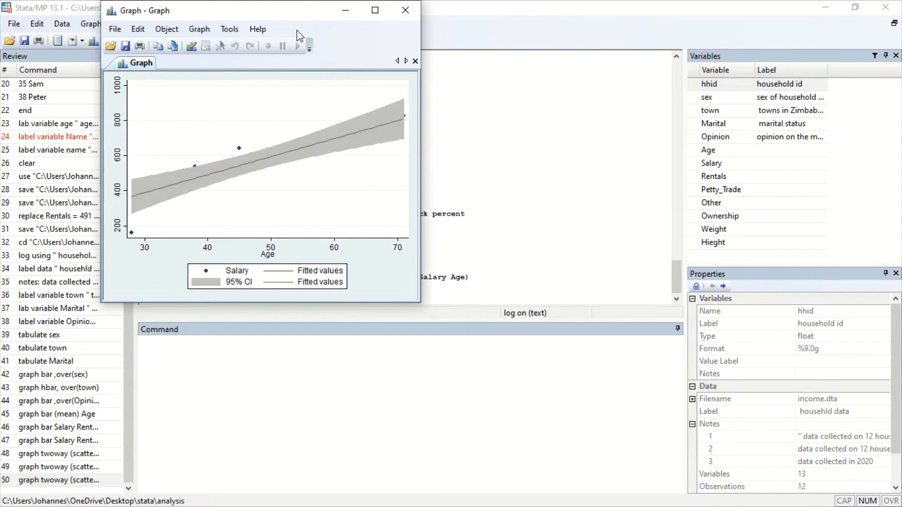
click(348, 8)
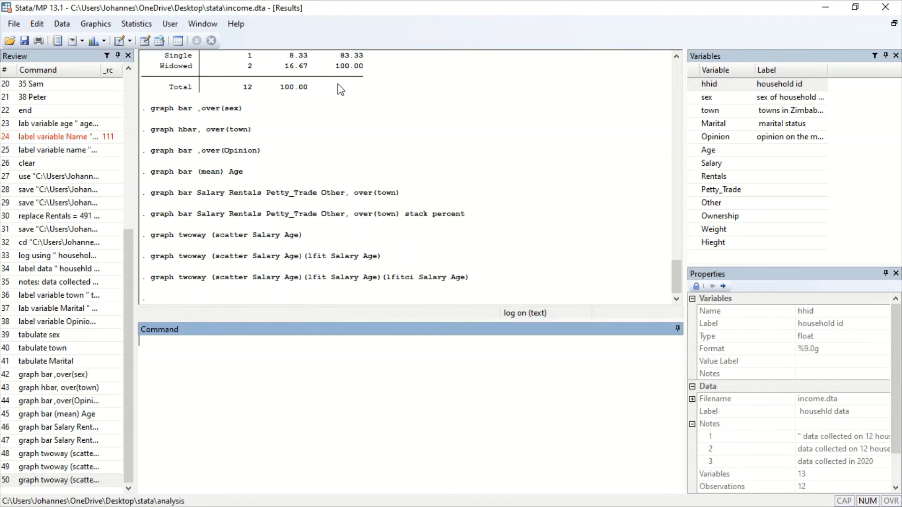
Compute the pairwise correlation between Age and Salary with pwcorr ( Age Salary)
text(pwcorr)
text(()
key(Caps_Lock)
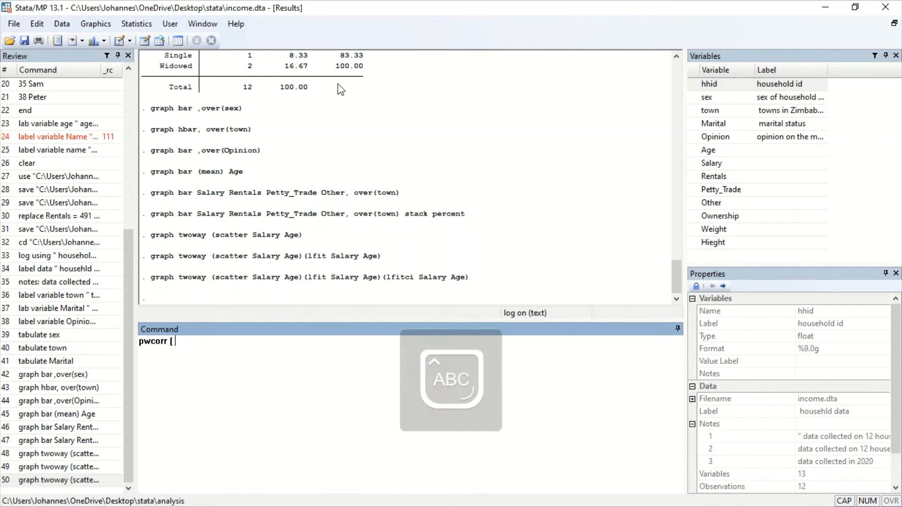
text(A)
key(Caps_Lock)
text(ge)
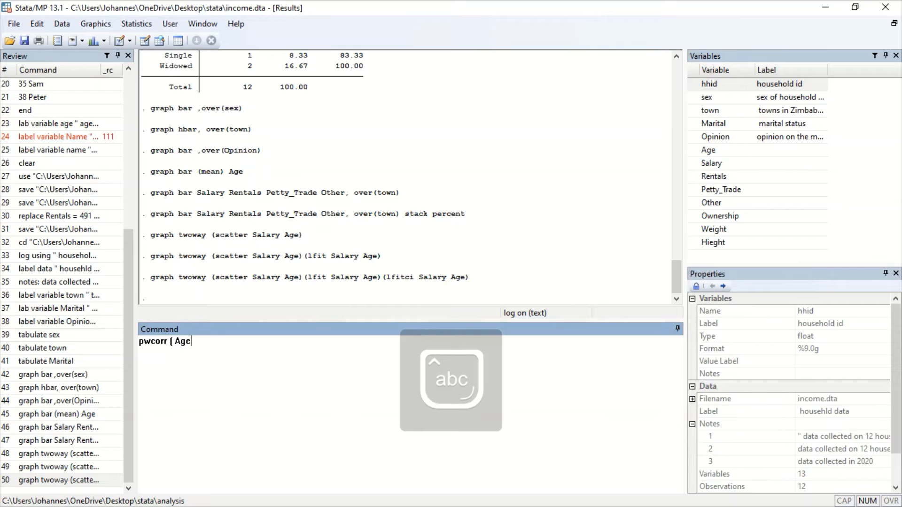
key(Caps_Lock)
text(S)
key(Caps_Lock)
text(alary)
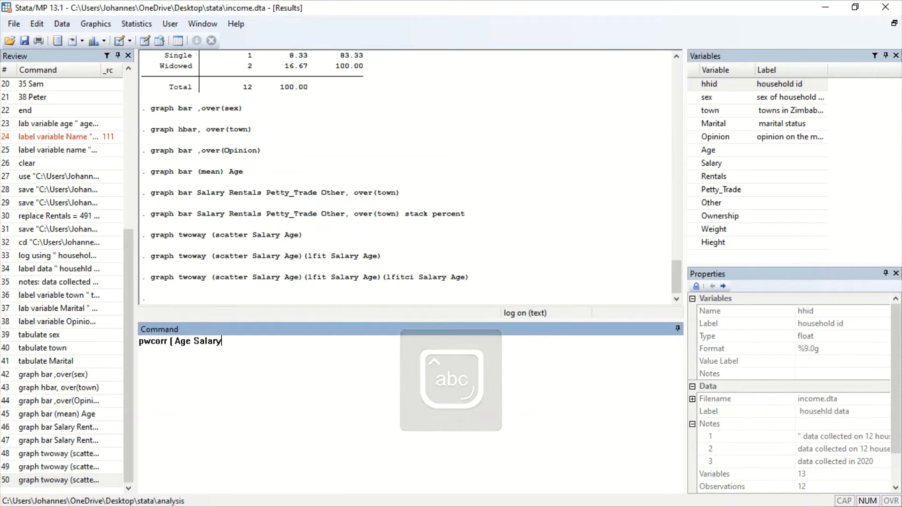
text())
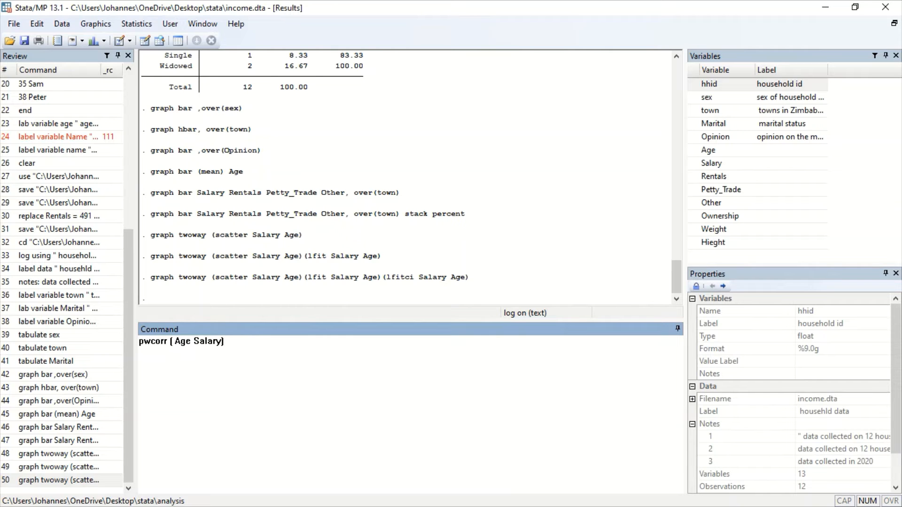
key(Return)
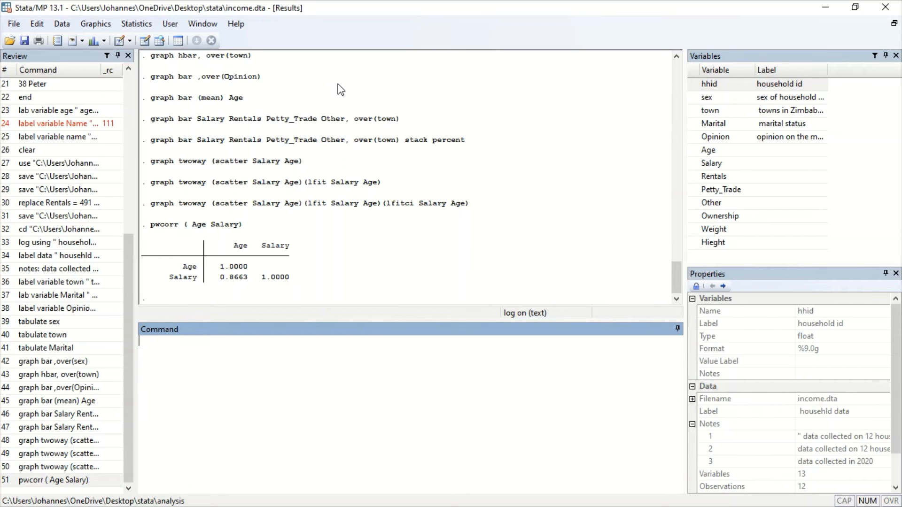
Run the Age and Salary correlation with its significance level using pwcorr ( Age Salary),sig
text(pwcorr ()
key(Caps_Lock)
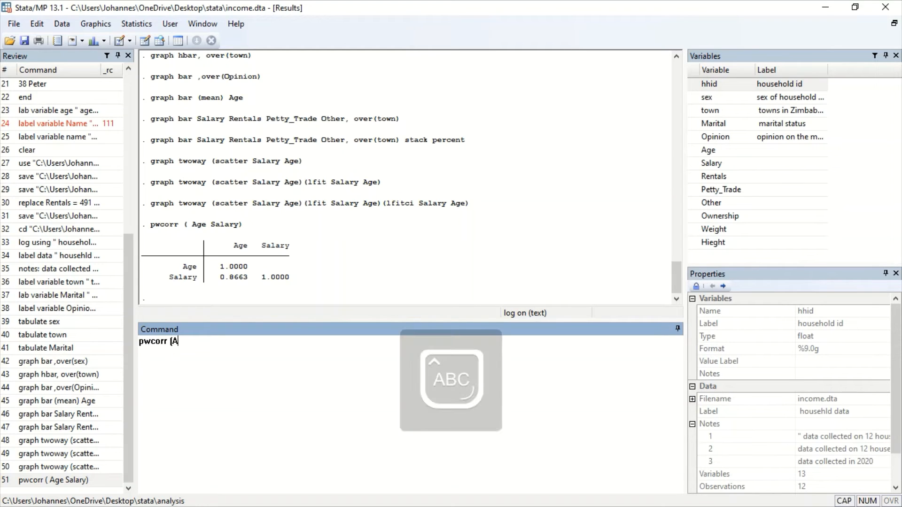
key(Caps_Lock)
key(Caps_Lock)
text(A)
key(Caps_Lock)
text(ge)
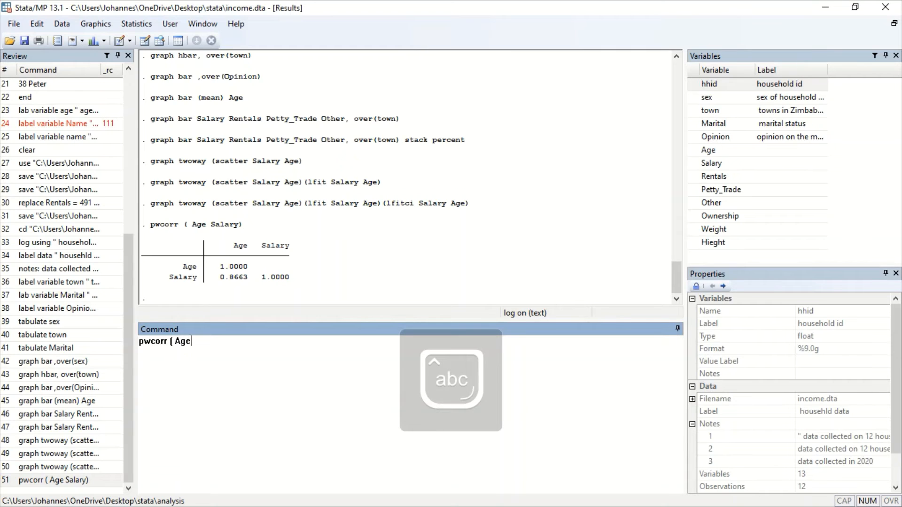
key(Caps_Lock)
text(S)
key(Caps_Lock)
text(ala)
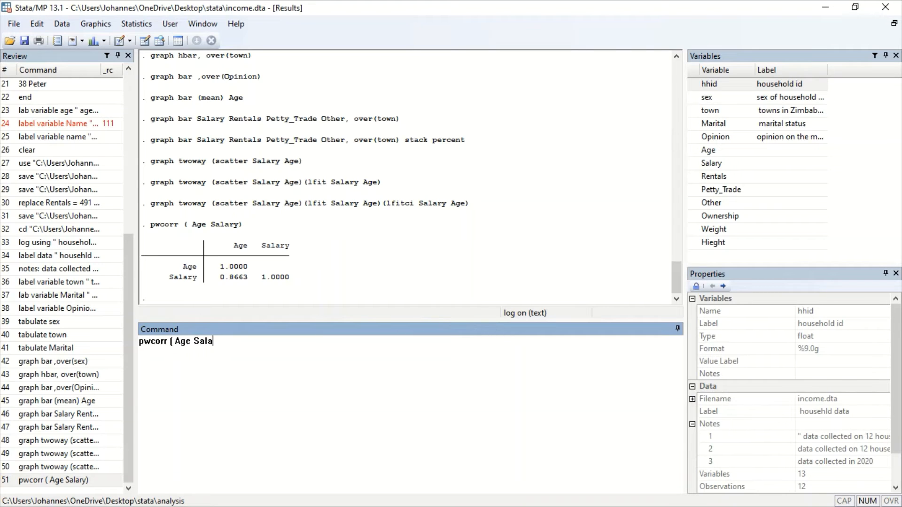
text(ry),sig)
key(Return)
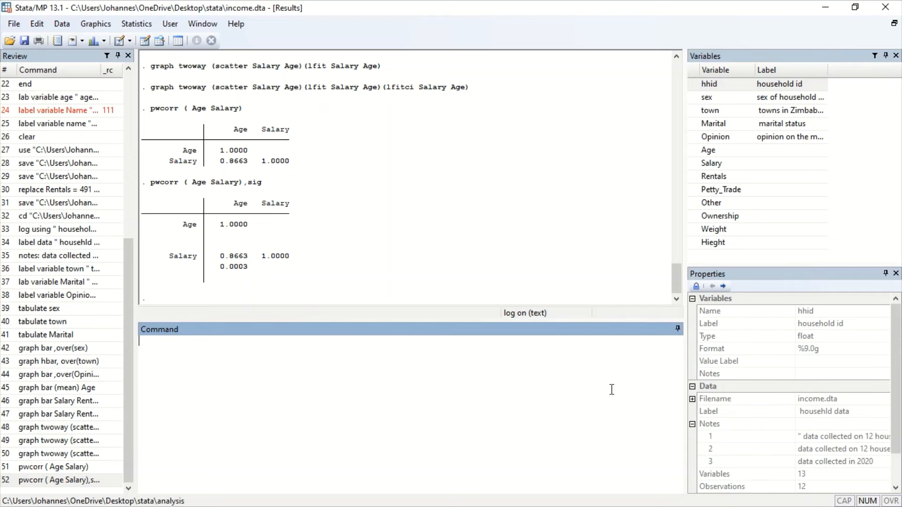
Generate an indicator variable for ages 40 to 60 with gen age40to60 =(Age>=40 &Age<=60)
mouse_move(673, 289)
mouse_down()
mouse_move(679, 185)
mouse_move(676, 302)
mouse_up()
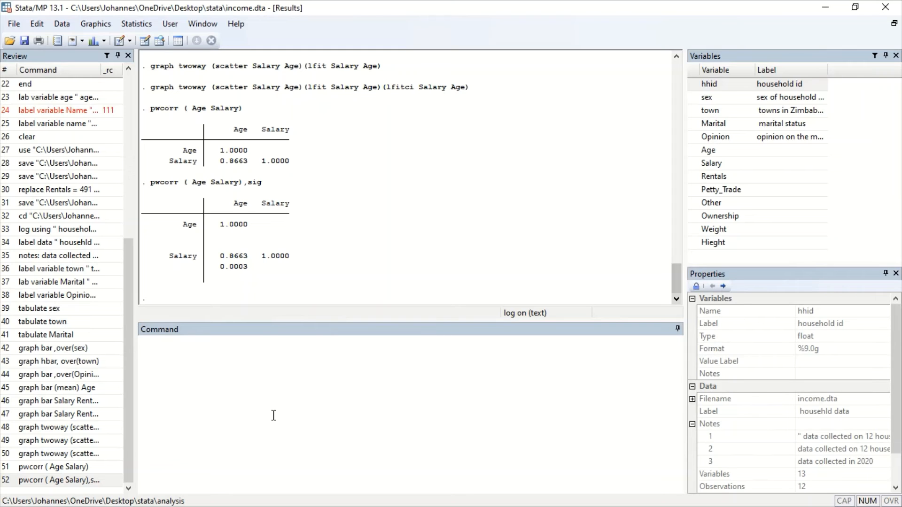
click(273, 415)
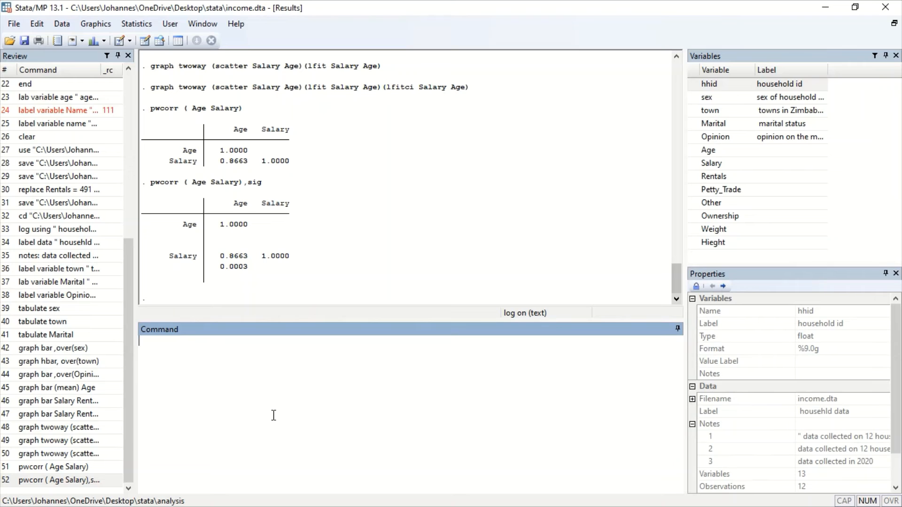
text(gen)
text( 40)
key(BackSpace)
key(BackSpace)
text(age)
key(BackSpace)
text(e40to60)
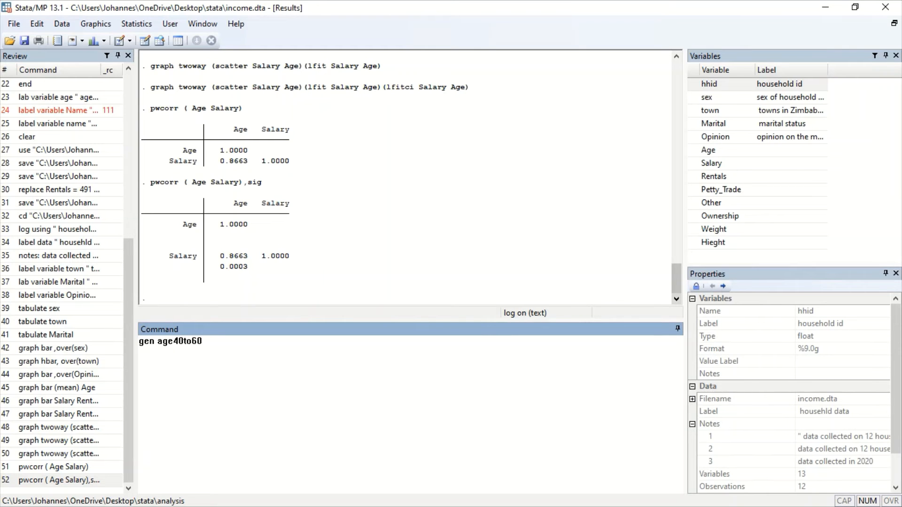
text( =()
key(Caps_Lock)
text(A)
key(Caps_Lock)
text(ge>=40 &)
key(Caps_Lock)
text(A)
key(Caps_Lock)
text(ge)
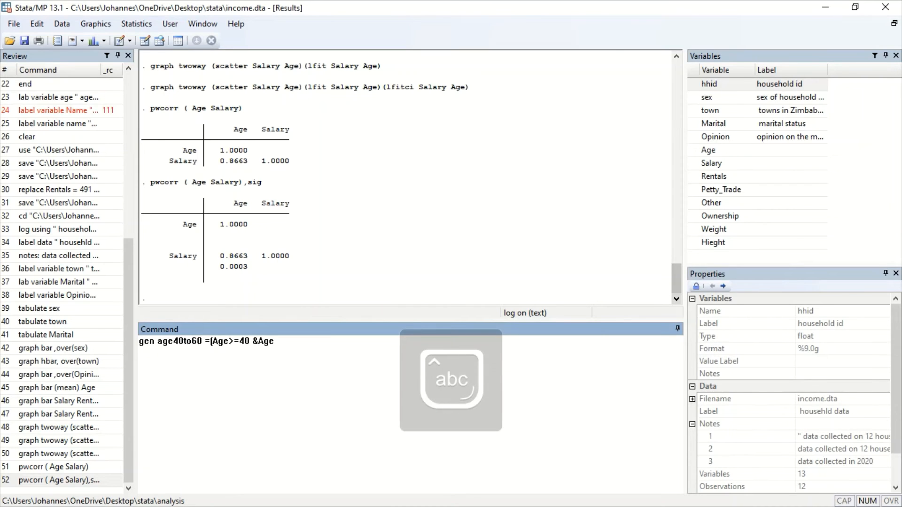
text(<=)
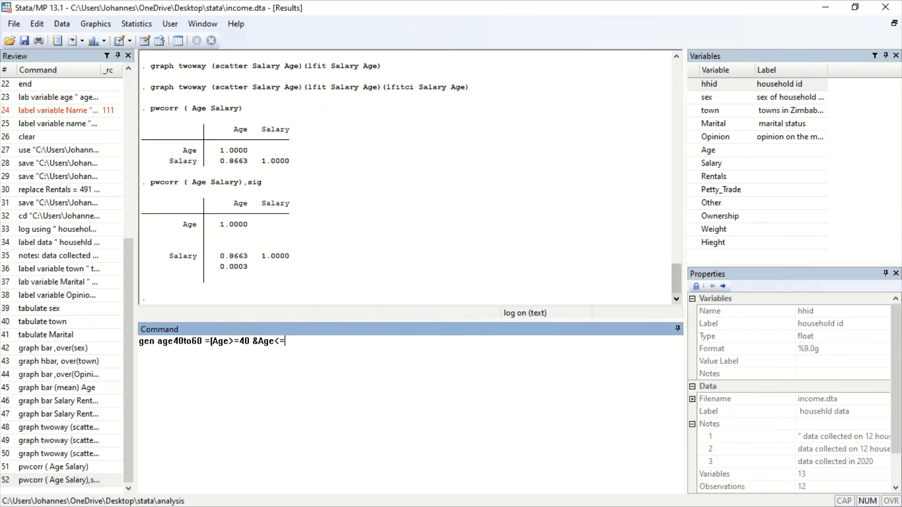
text(60))
key(Return)
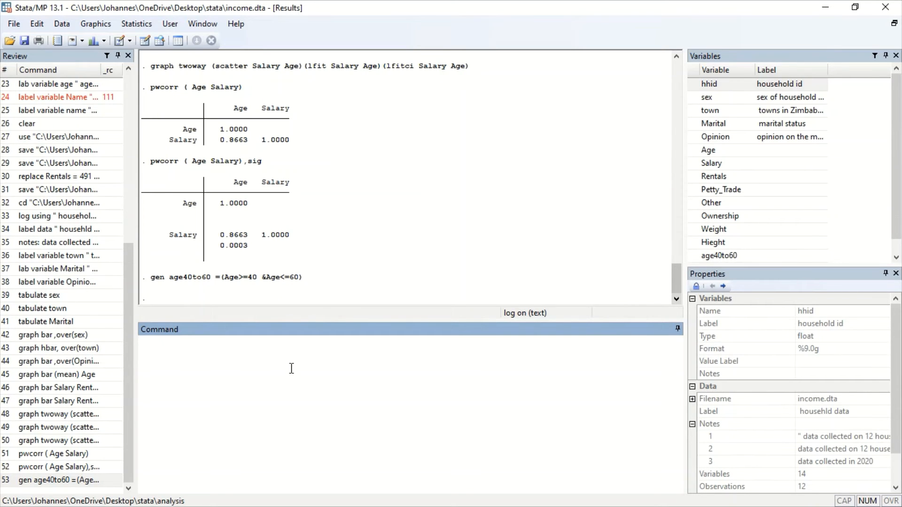
Label the new variable with lab variable age40to60 " people aged between 40 and 60)
text(lab variable age)
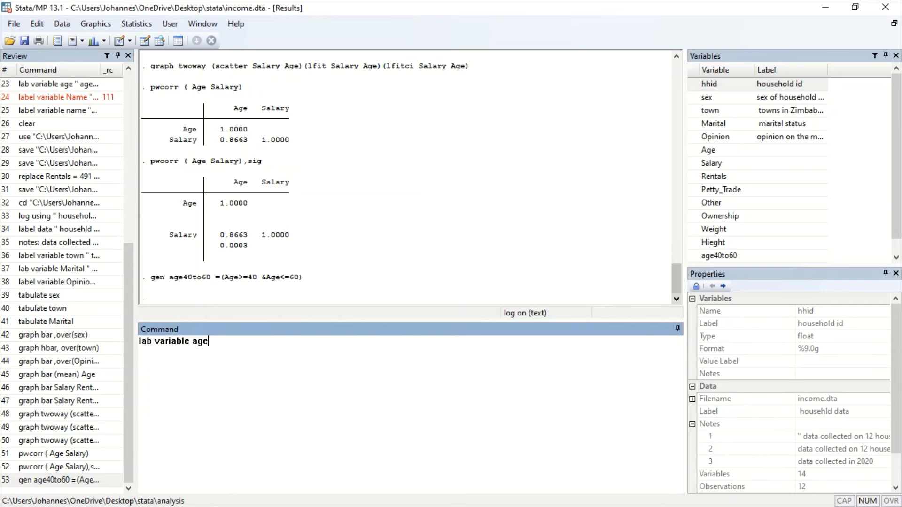
text(40to60)
text(" pp)
key(BackSpace)
text(eo)
key(BackSpace)
key(BackSpace)
key(BackSpace)
text(people aged)
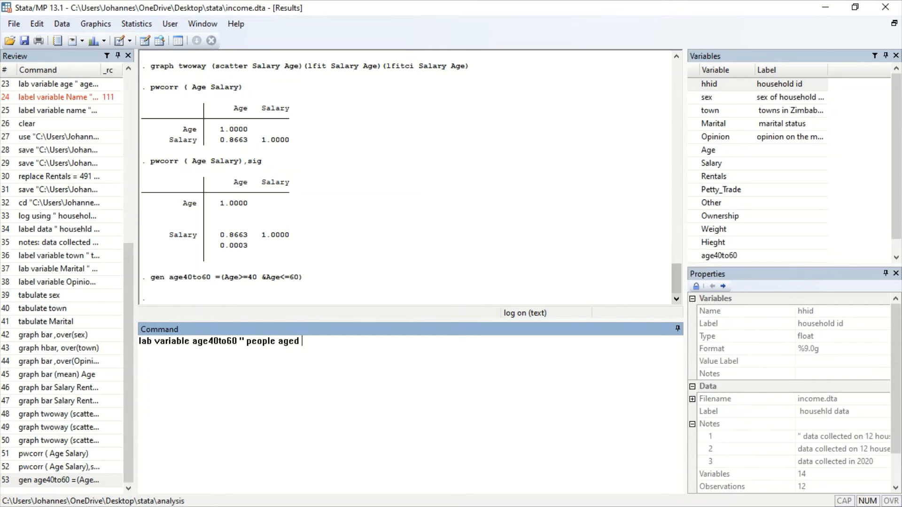
text( between 40 and 60)
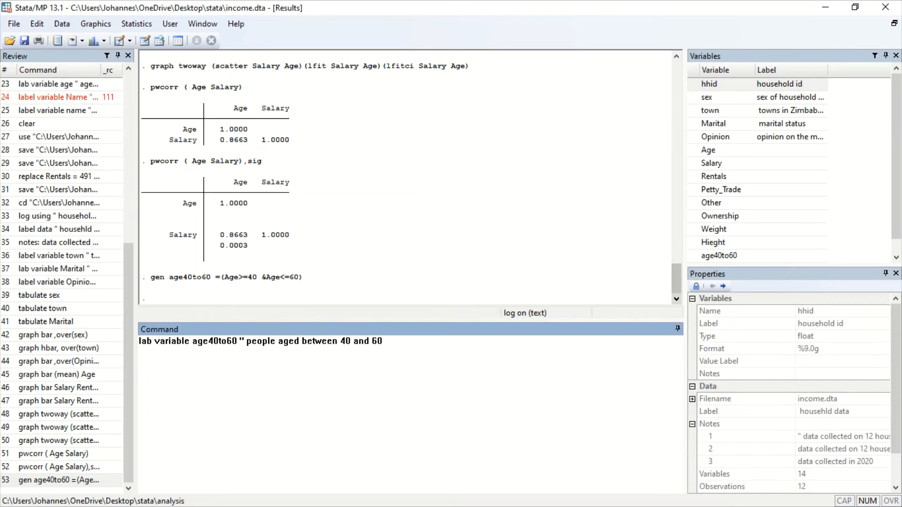
text())
key(Return)
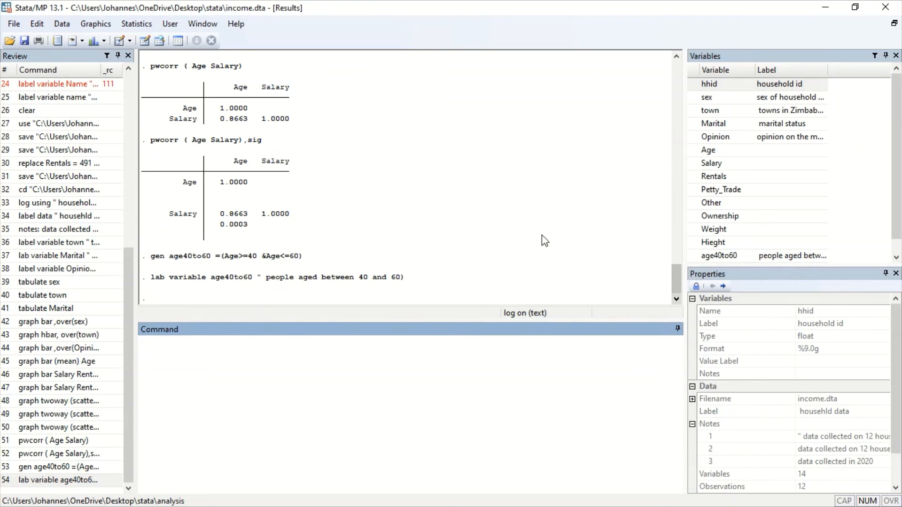
Examine the age40to60 column beside Age in the Data Editor, then put the editor window away
click(145, 41)
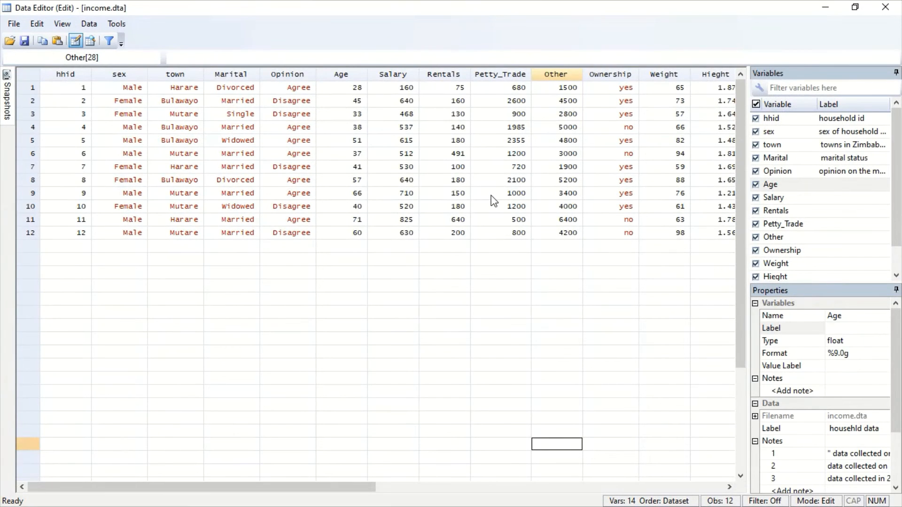
scroll(491, 195, right, 5)
scroll(491, 195, left, 5)
scroll(491, 196, right, 5)
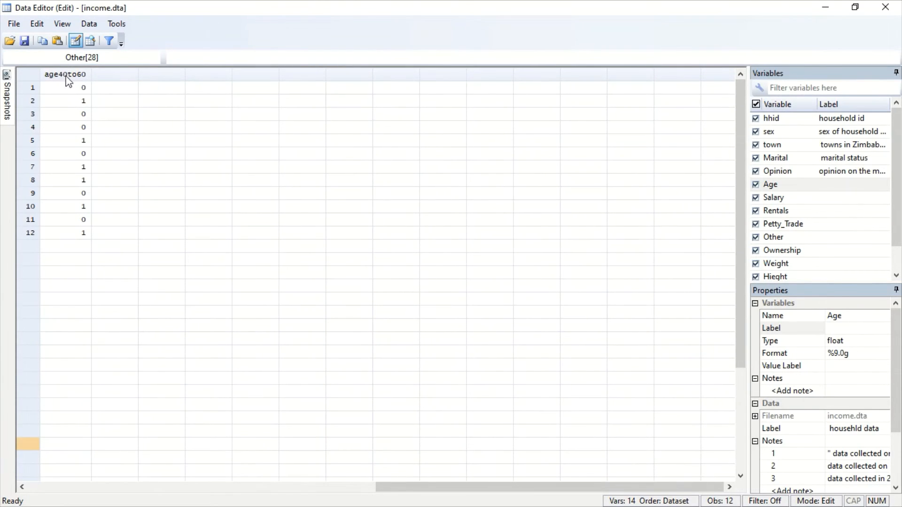
scroll(69, 77, left, 5)
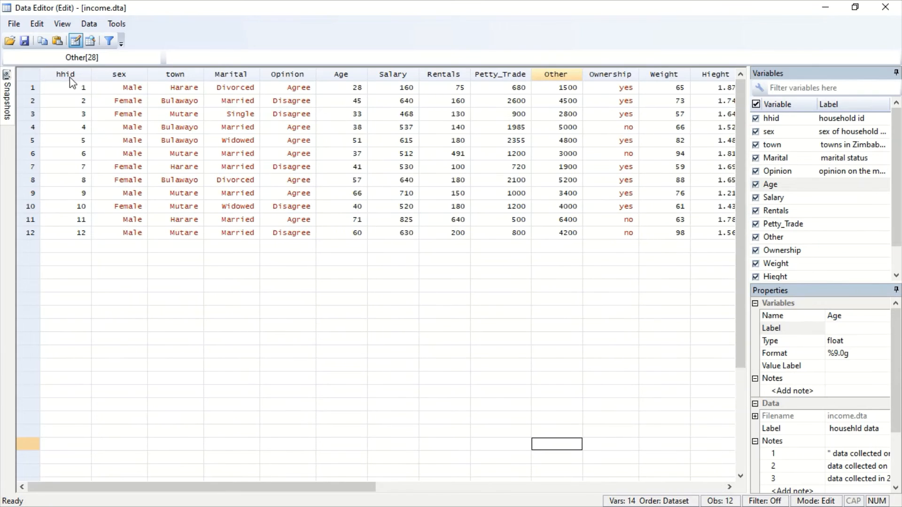
scroll(659, 127, right, 5)
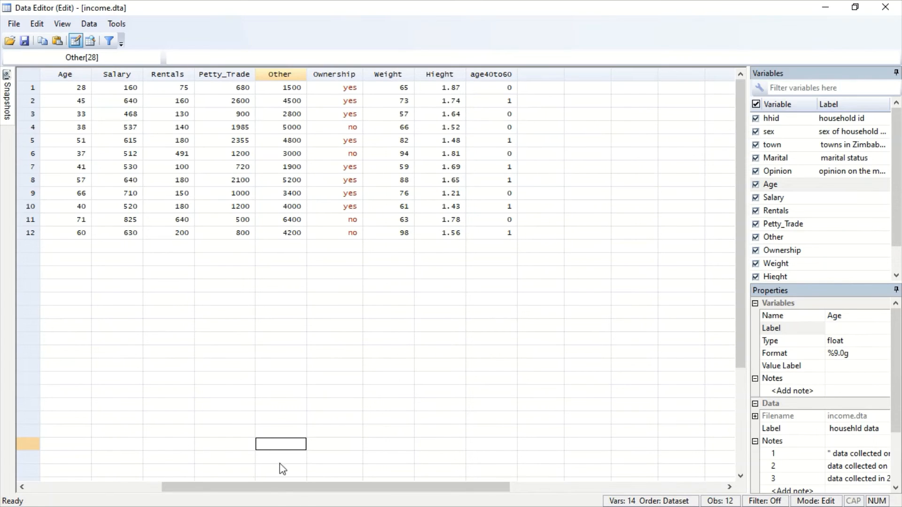
click(825, 8)
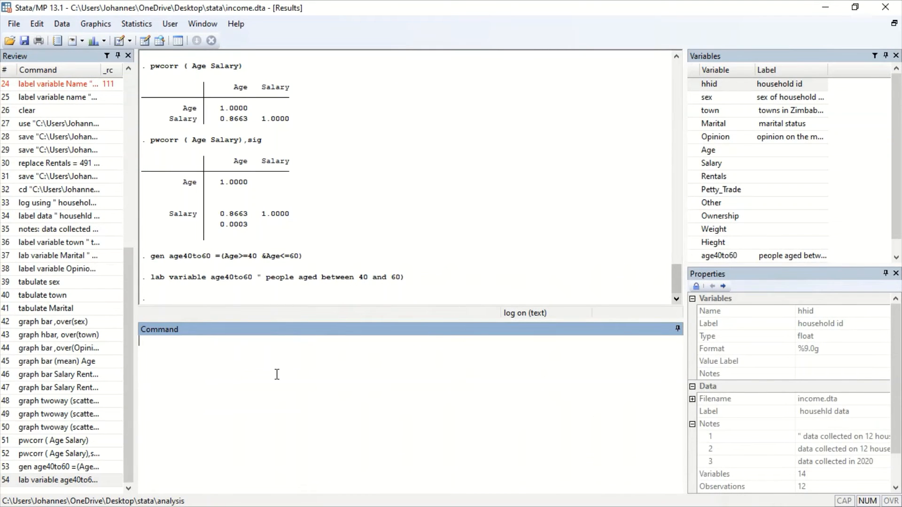
Estimate the mean of the age indicator variable with mean age40to60
text(mean 40to60)
key(Left)
key(Left)
key(Left)
key(Left)
key(Left)
key(Left)
text(age)
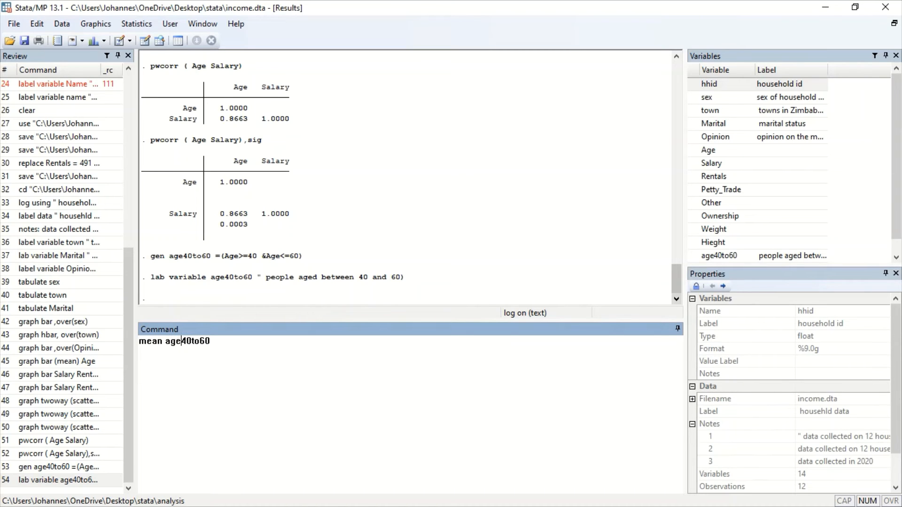
key(Return)
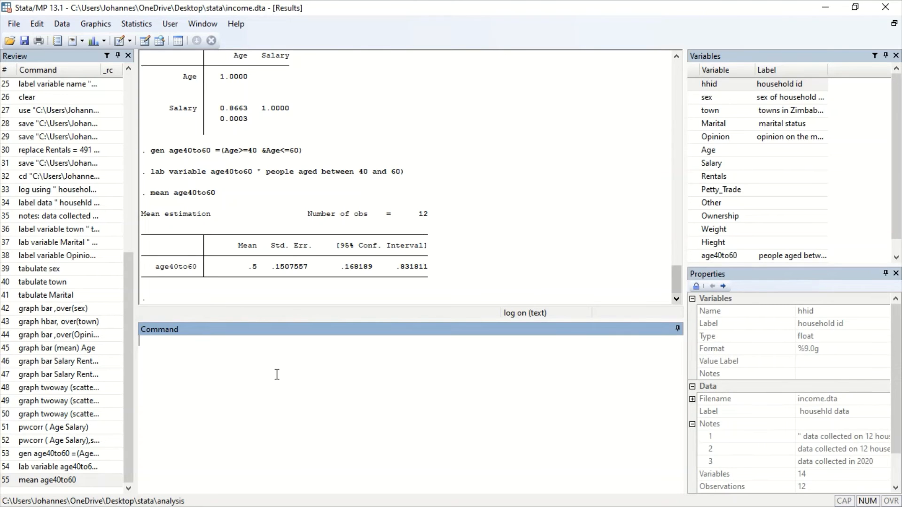
Try to produce detailed summary statistics with sum age40to50,d
text(sume)
key(BackSpace)
text(age40to50,d)
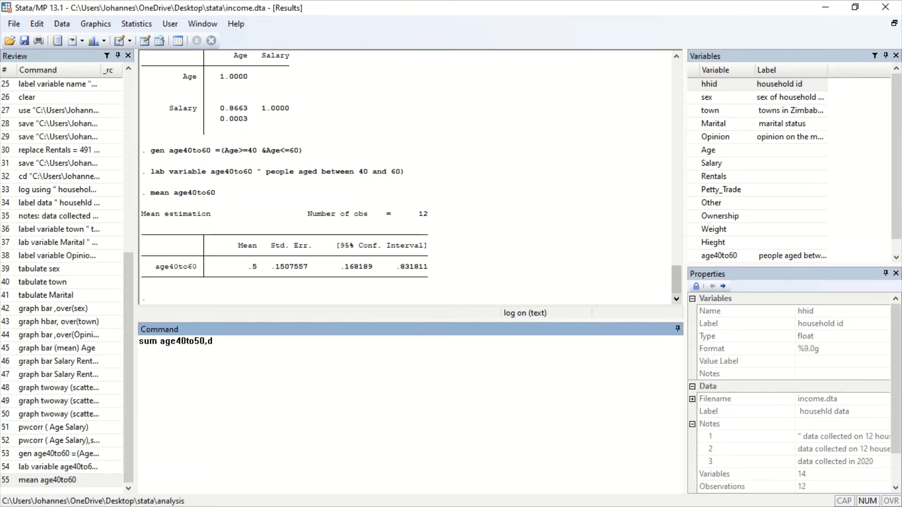
key(Return)
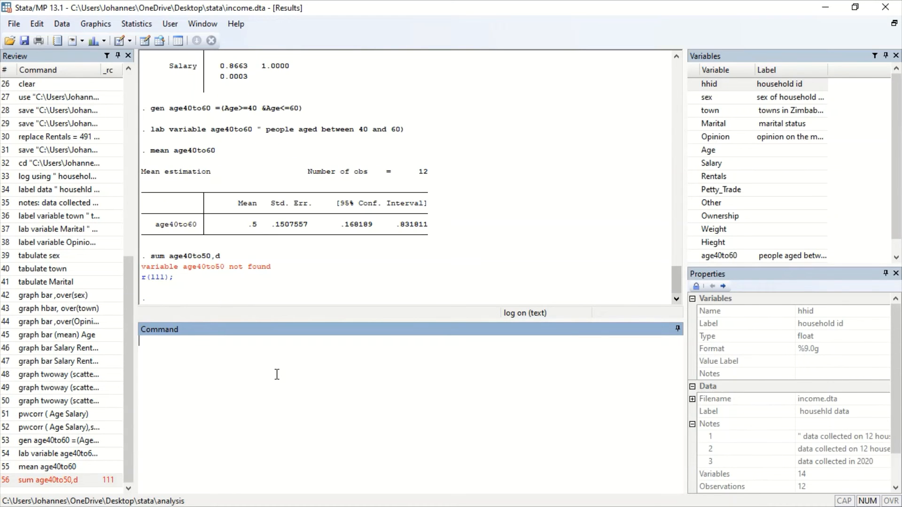
Recall the last sum command, correct its variable name to age40to60, and run sum age40to60,d
click(74, 484)
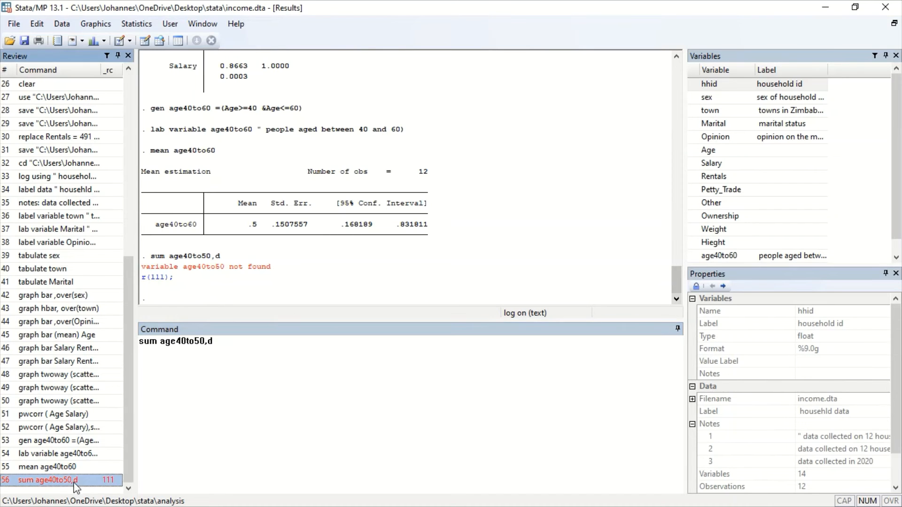
click(200, 341)
key(BackSpace)
text(6)
key(Return)
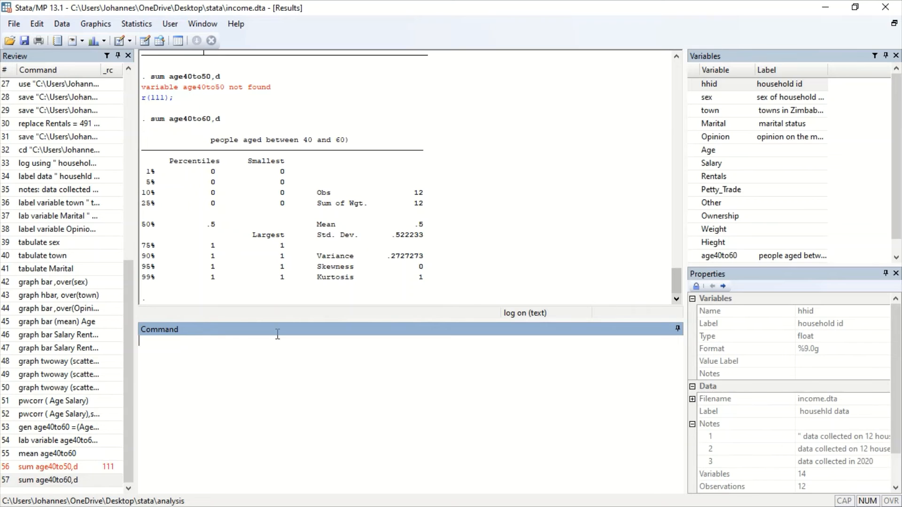
Draw a box plot of the Other variable with graph box Other, then return to the results window
mouse_move(676, 287)
mouse_down()
mouse_move(678, 264)
mouse_move(676, 287)
mouse_up()
click(542, 394)
text(graph)
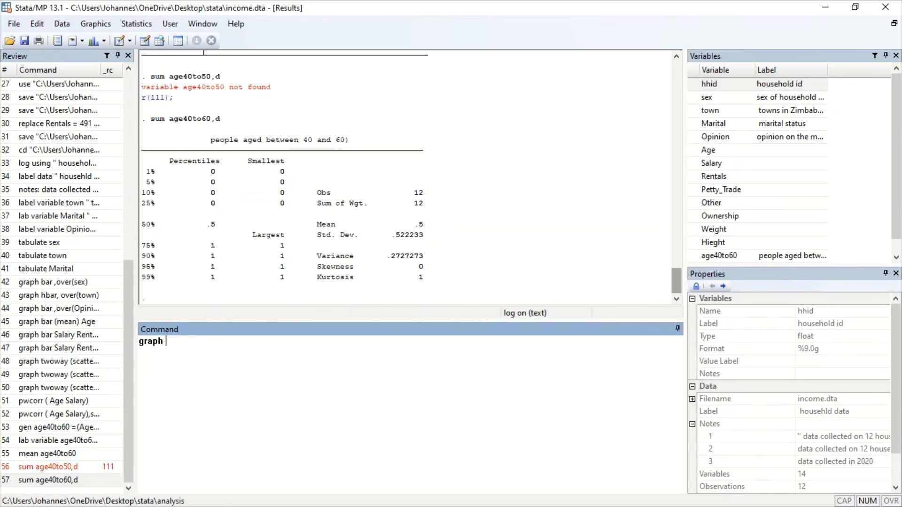
text(box)
key(Caps_Lock)
text(O)
key(Caps_Lock)
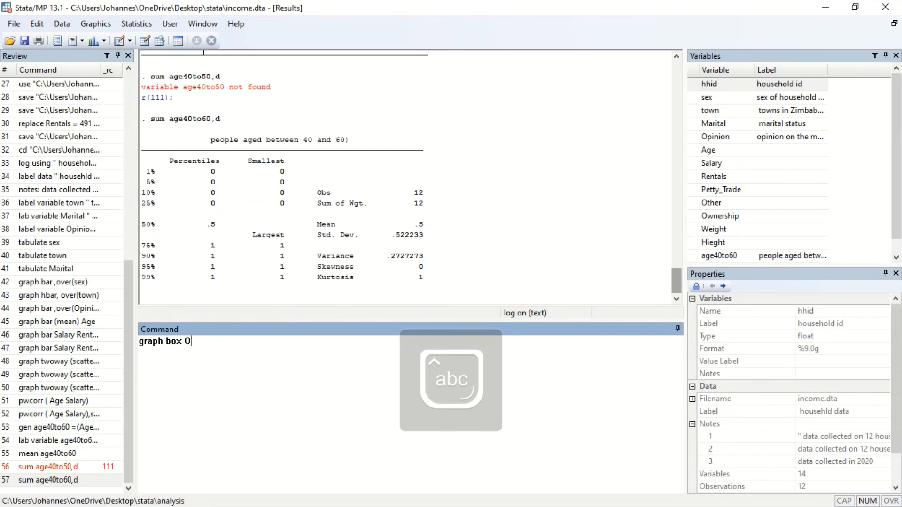
text(th)
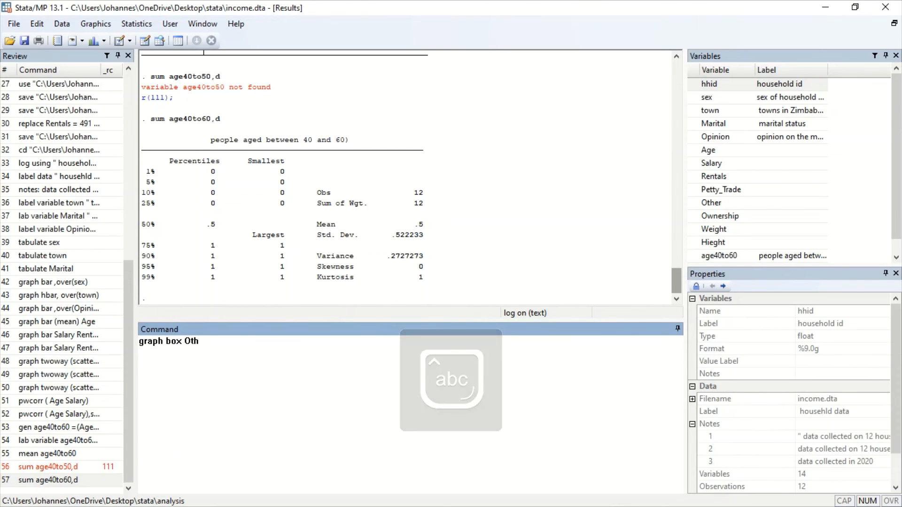
text(er)
key(Return)
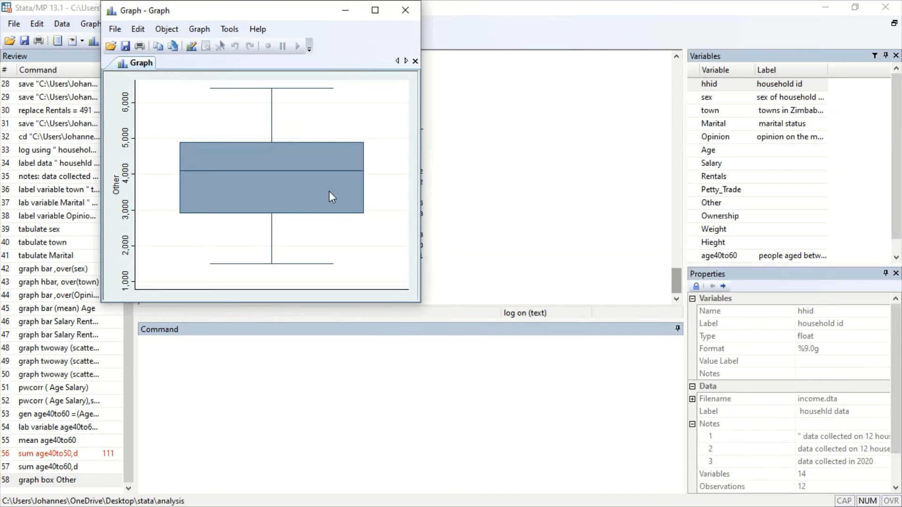
click(316, 458)
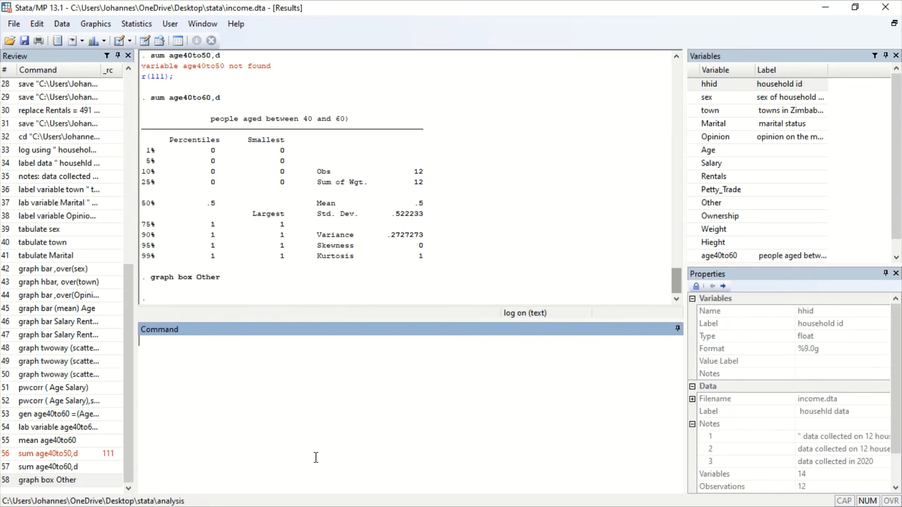
Enter a recode command for Age with the rules (21/30=1)(30/40=2)(40/50=3)(50/60=4)(60/70=5), without running it
text(recode)
key(Caps_Lock)
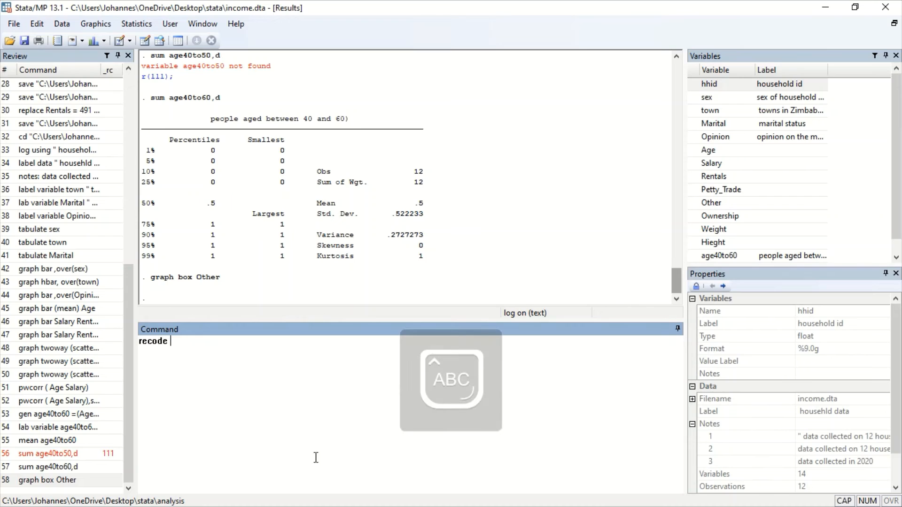
text(A)
key(Caps_Lock)
text(ge)
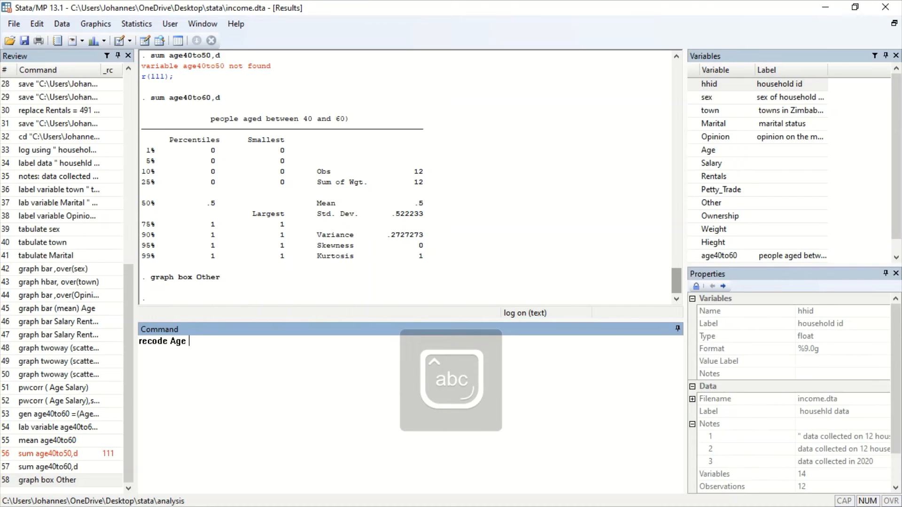
text( ()
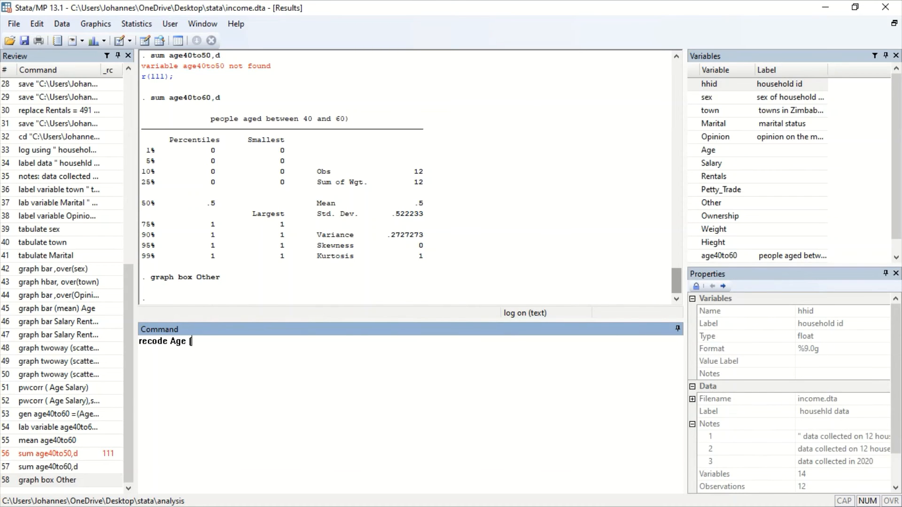
text(21/30)
text(=)
text(1 ")
text(dfdys)
key(BackSpace)
key(BackSpace)
key(BackSpace)
key(BackSpace)
key(BackSpace)
key(BackSpace)
key(BackSpace)
key(BackSpace)
text(1)(30/40)
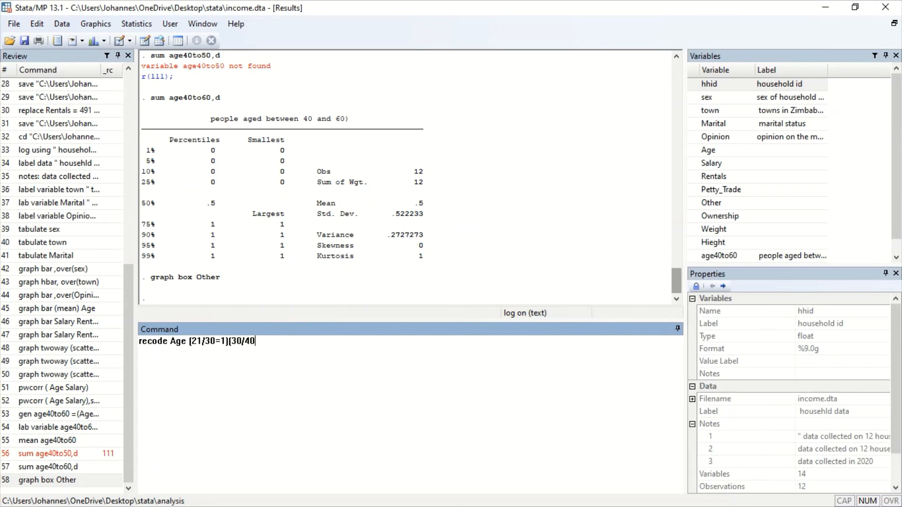
text(=2)(40/50=3)(50)
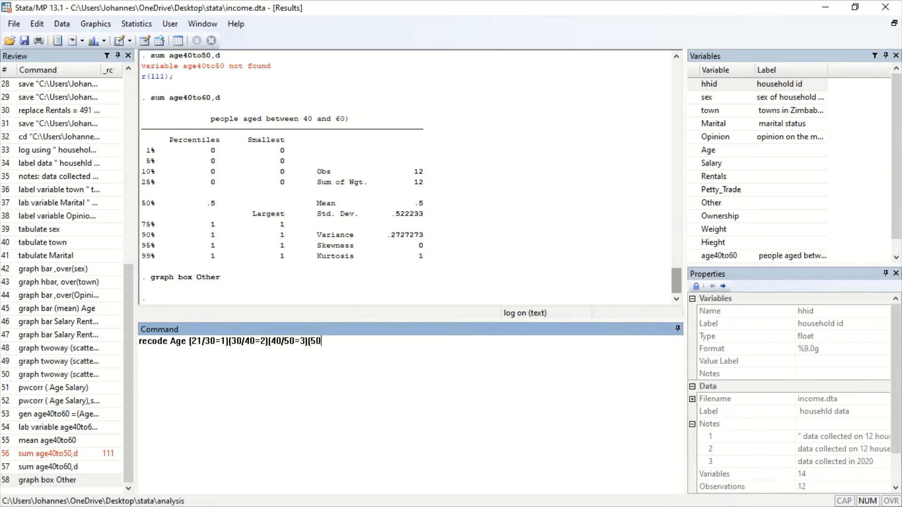
text(/60=4)(60/70=5)()
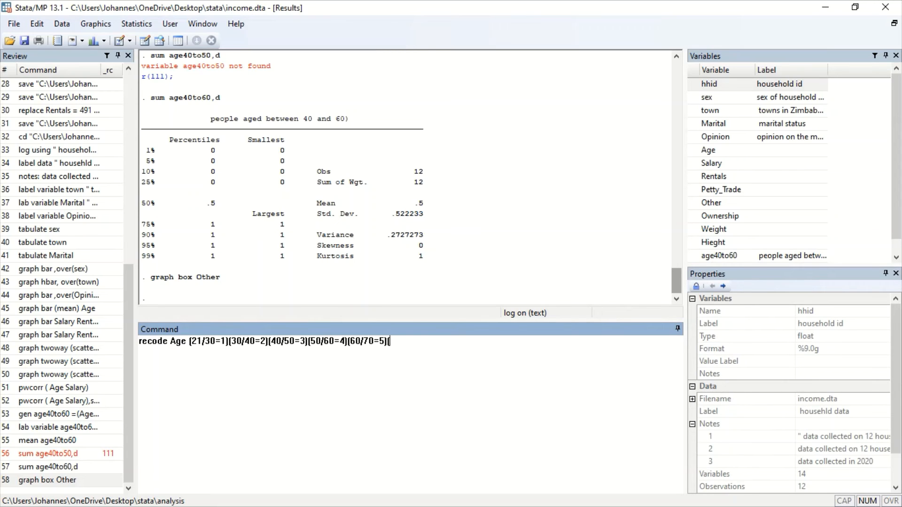
Complete the recode command with the rule (70/80=6) and the option gen(Age10), and run it
text(70/80=)
text())
text(,gen()
key(Caps_Lock)
text(A)
key(Caps_Lock)
text(ge)
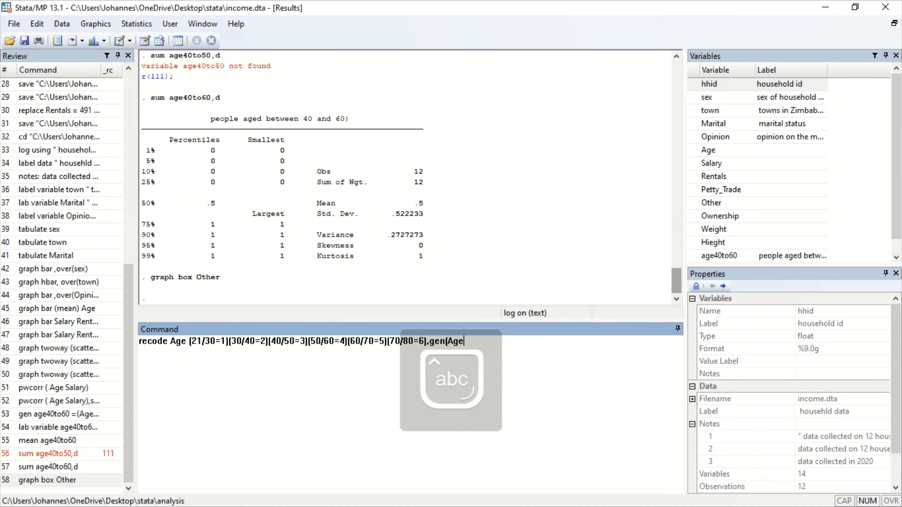
text(10)
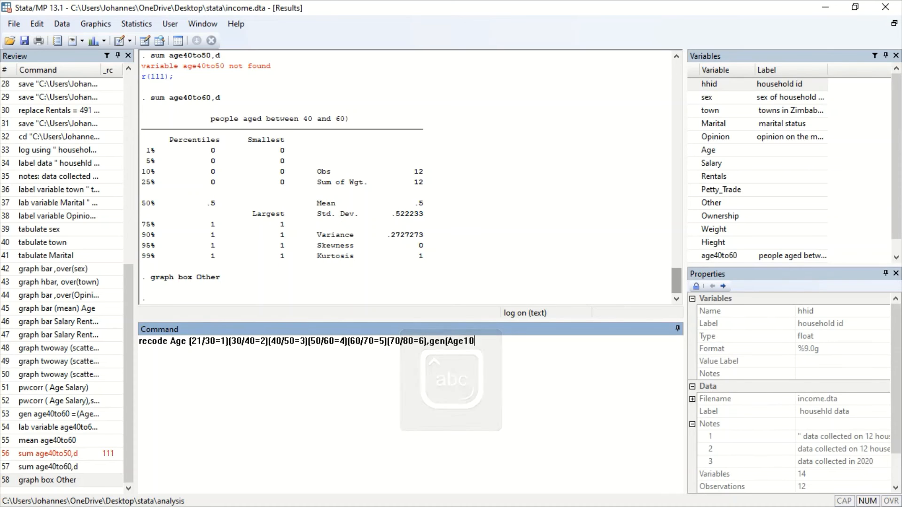
text())
key(Return)
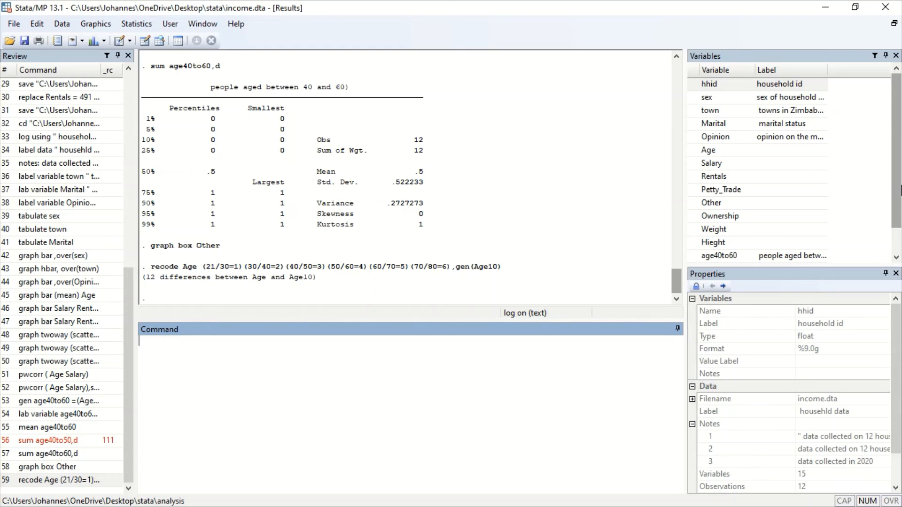
Examine the recoded Age10 values beside Age in the Data Editor, then return to the results window
scroll(901, 190, down, 1)
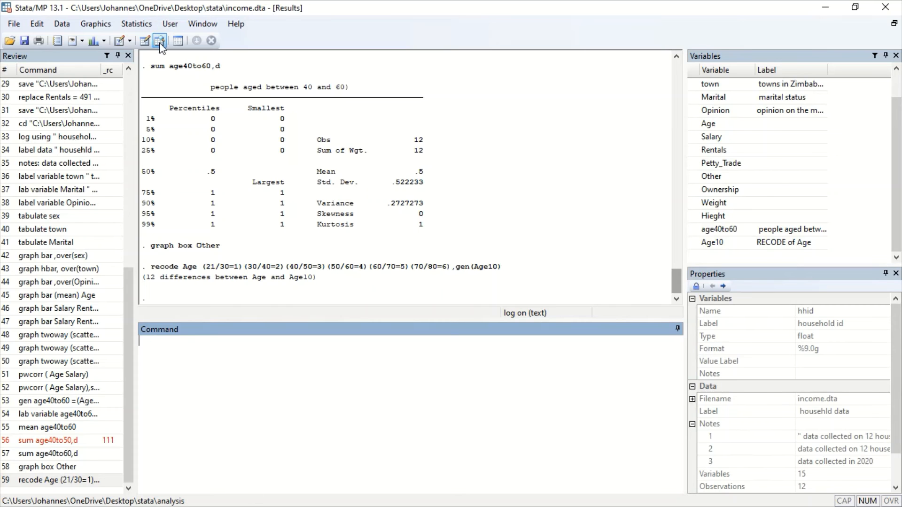
click(145, 42)
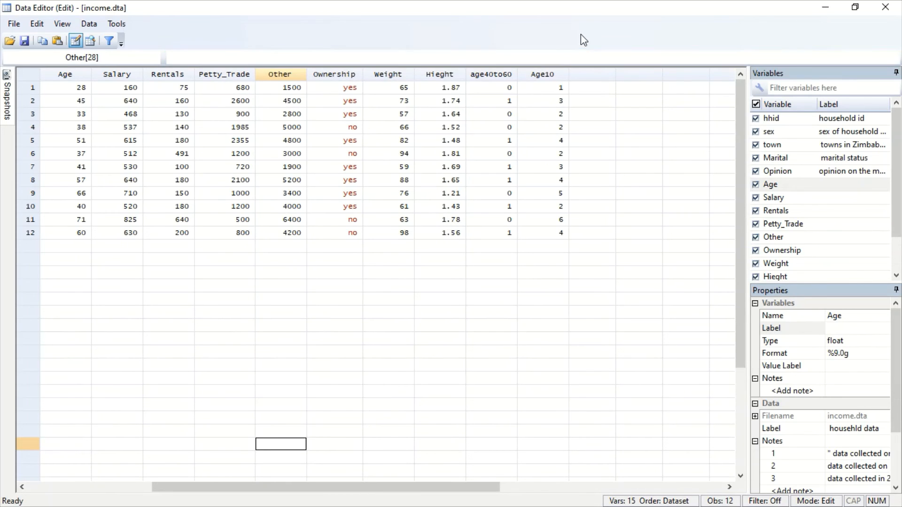
click(828, 8)
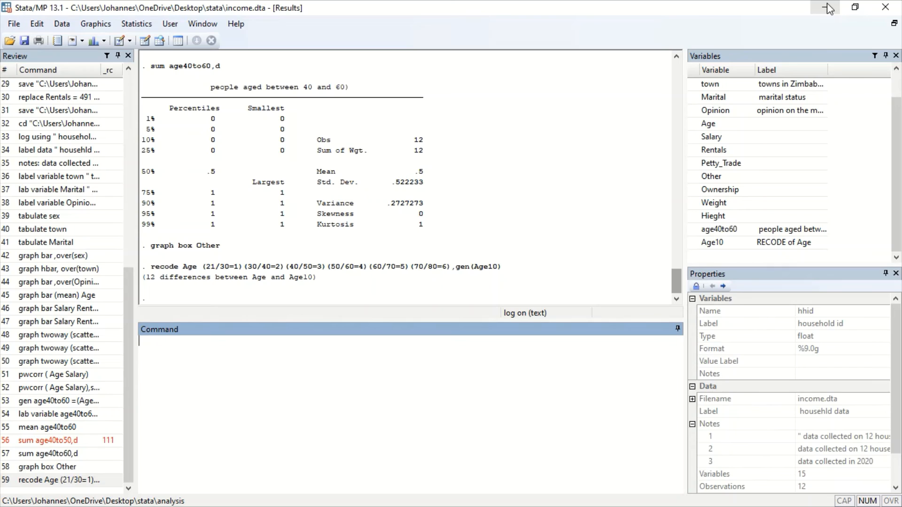
Generate a body mass variable by running gen BMI =Weight/sqrt(Hieght)
text(gen)
key(BackSpace)
text(n)
key(Caps_Lock)
text(B)
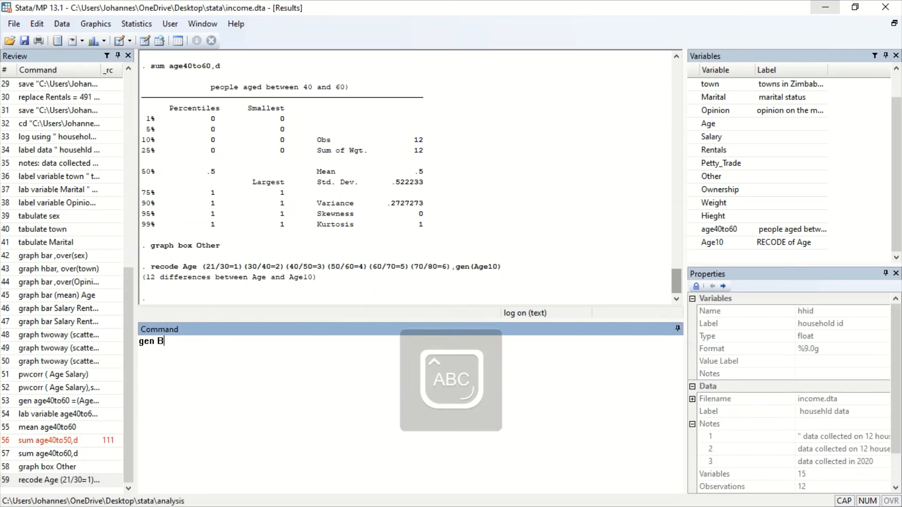
text(MI)
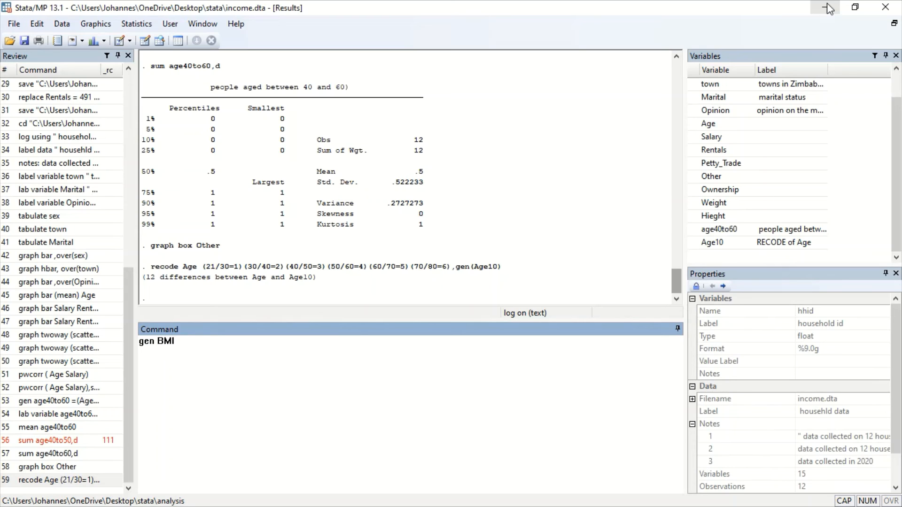
text( =W)
key(Caps_Lock)
text(e)
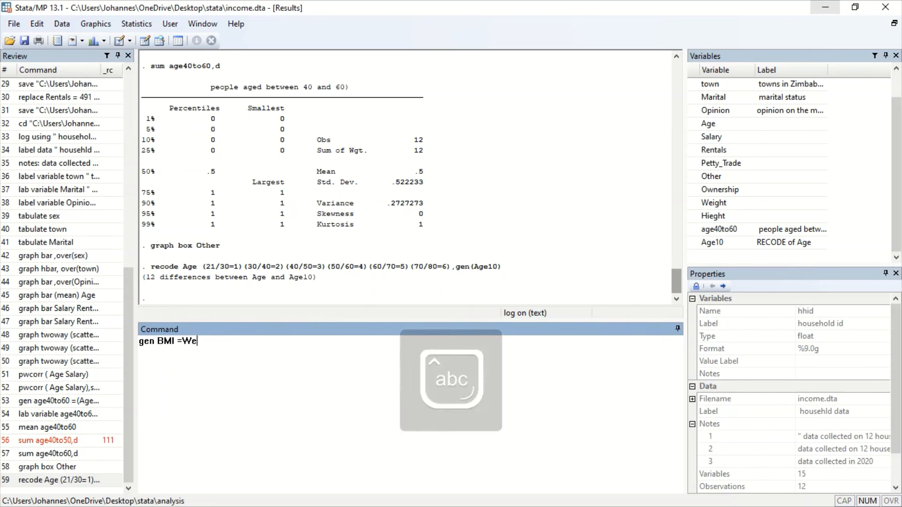
text(ight)
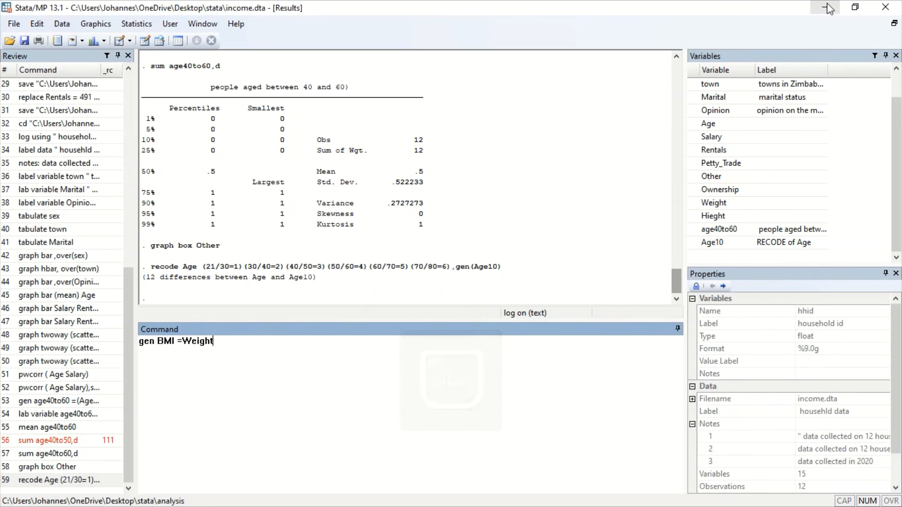
text(/sqrt)
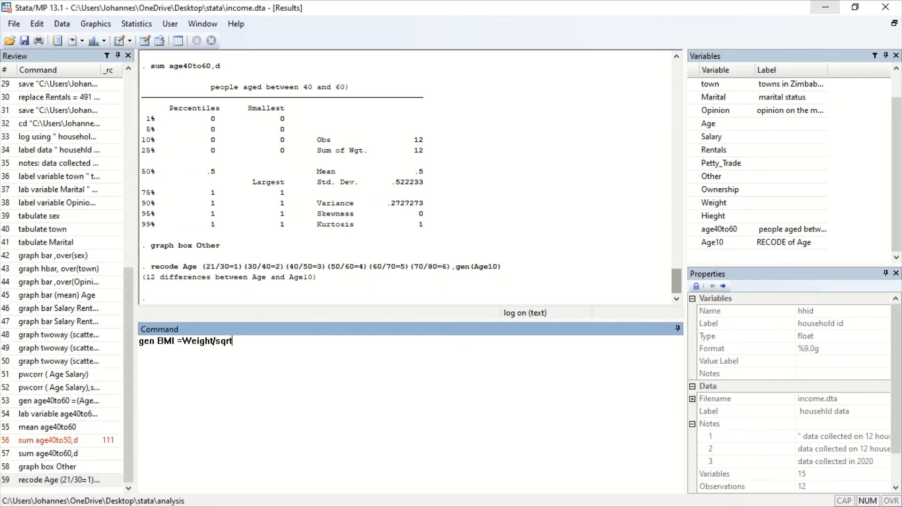
text(()
key(Caps_Lock)
text(H)
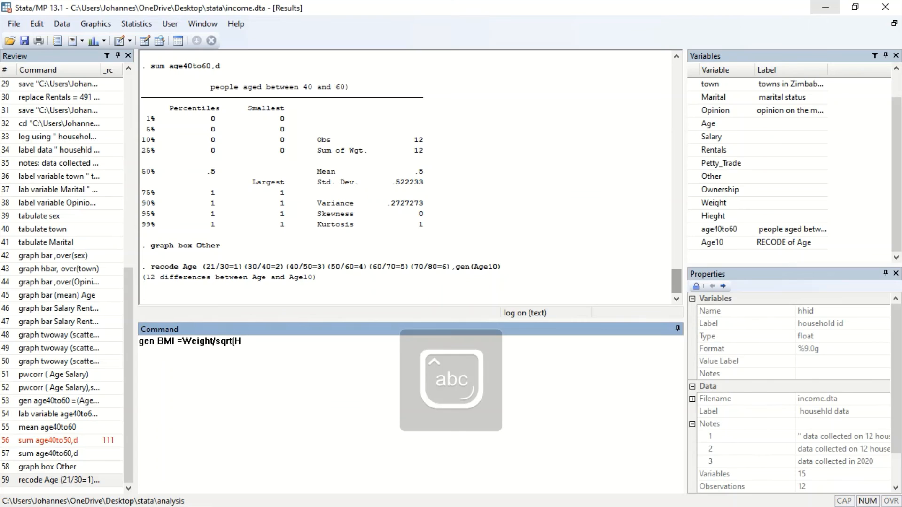
text(ie)
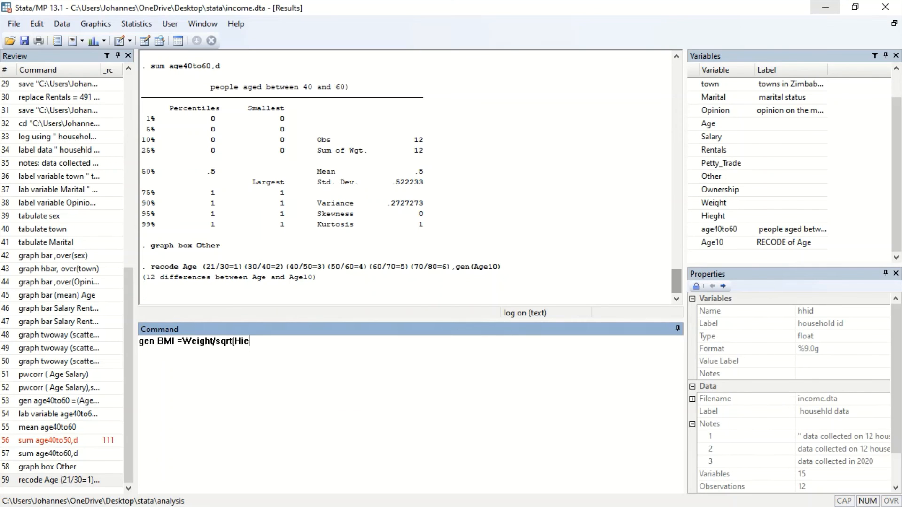
text(ght))
key(Return)
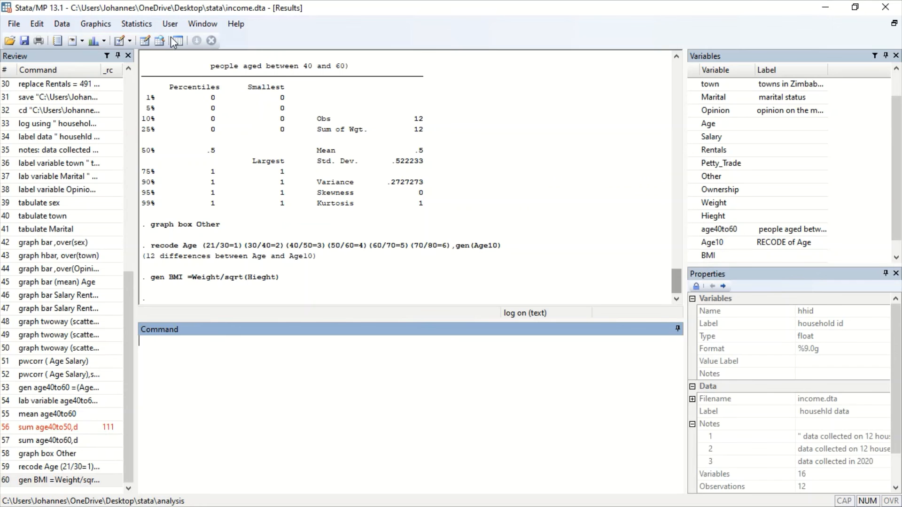
Examine the BMI values in the Data Editor, then return to the results window
click(145, 43)
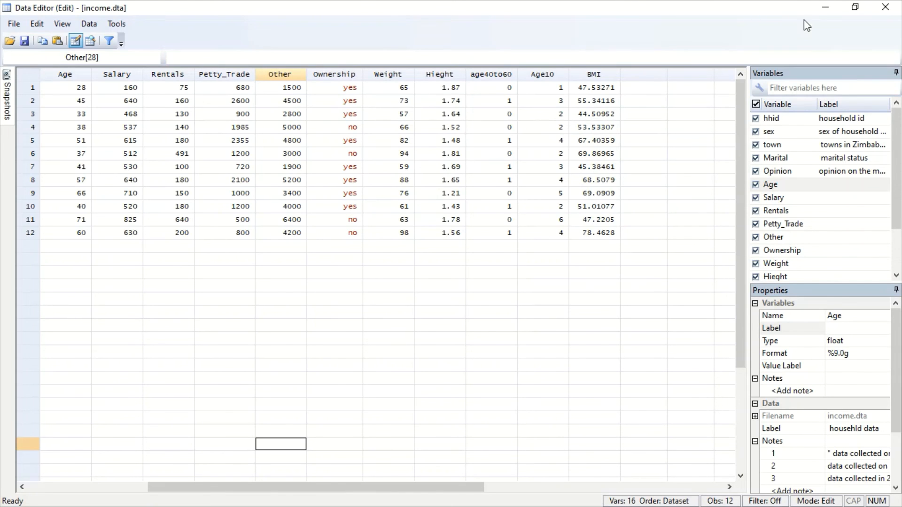
click(826, 8)
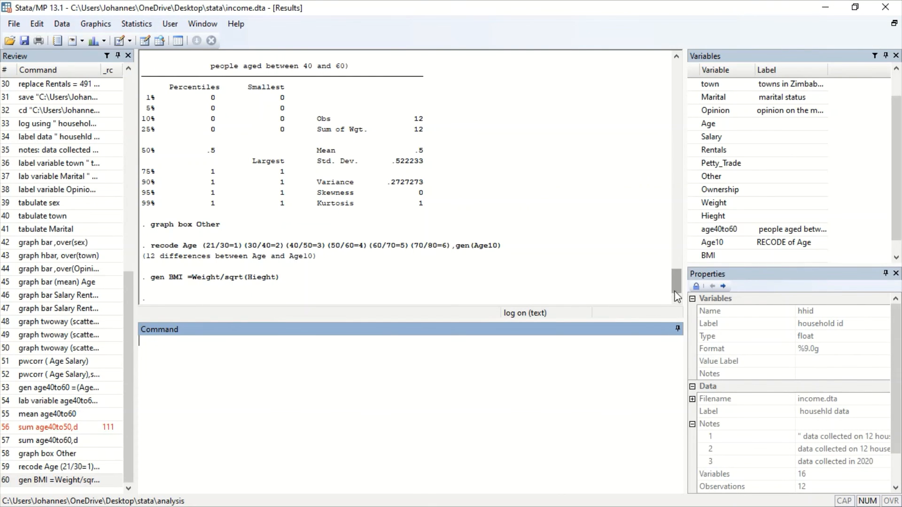
mouse_move(677, 287)
mouse_down()
mouse_move(677, 173)
mouse_move(673, 282)
mouse_up()
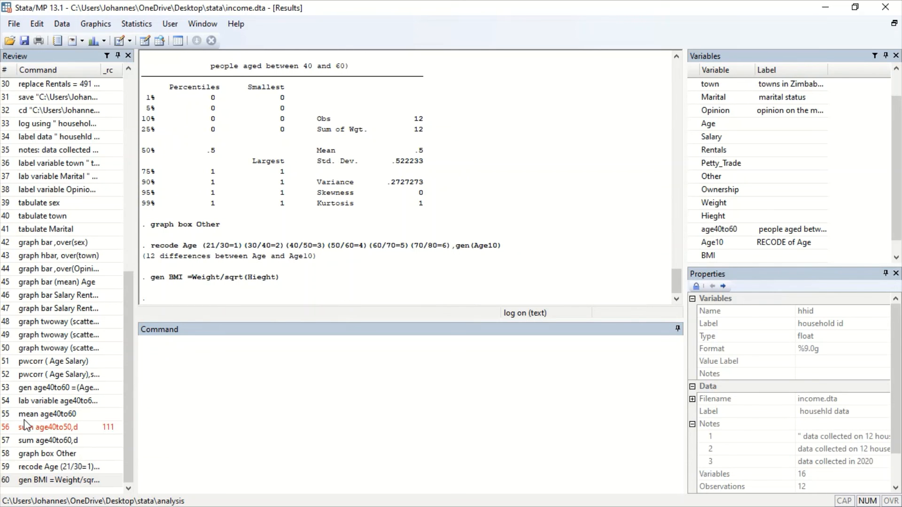
Run a linear regression of Salary on Age with regress Salary Age
click(255, 402)
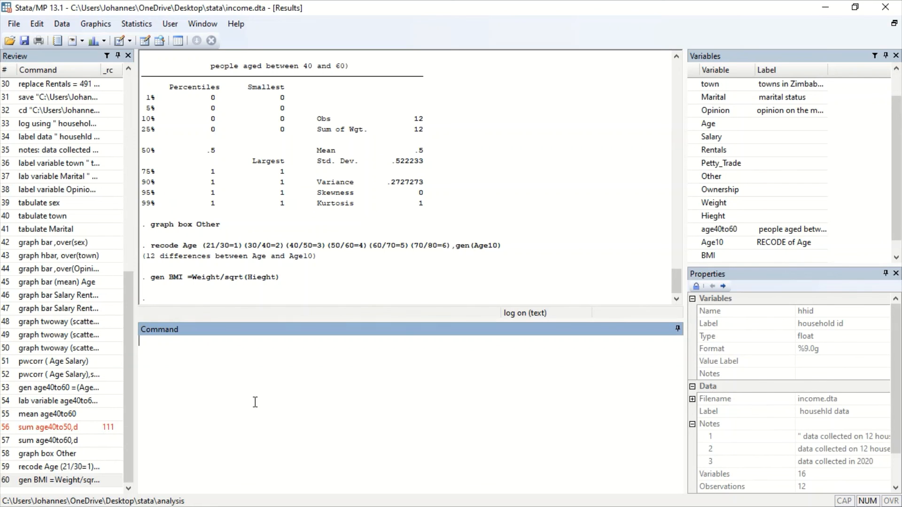
text(re)
text(grwe)
key(BackSpace)
key(BackSpace)
text(ess)
key(Caps_Lock)
text(S)
key(Caps_Lock)
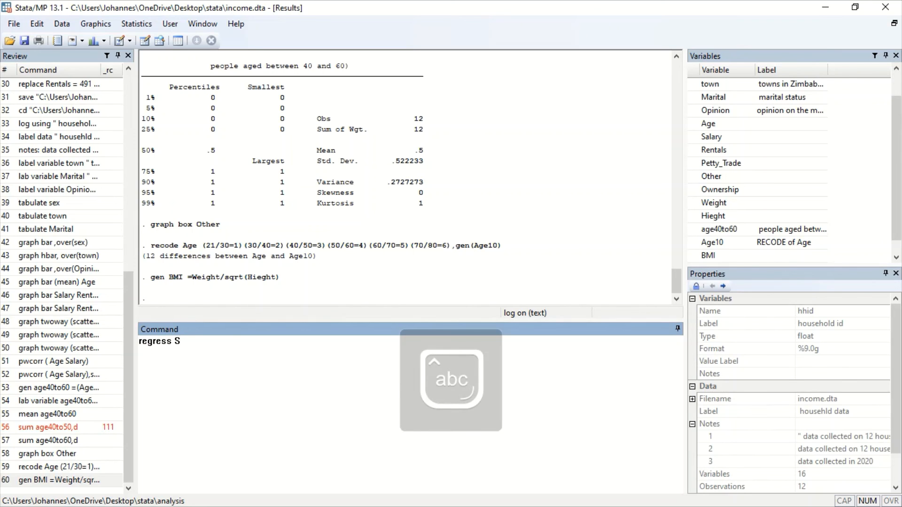
text(alary)
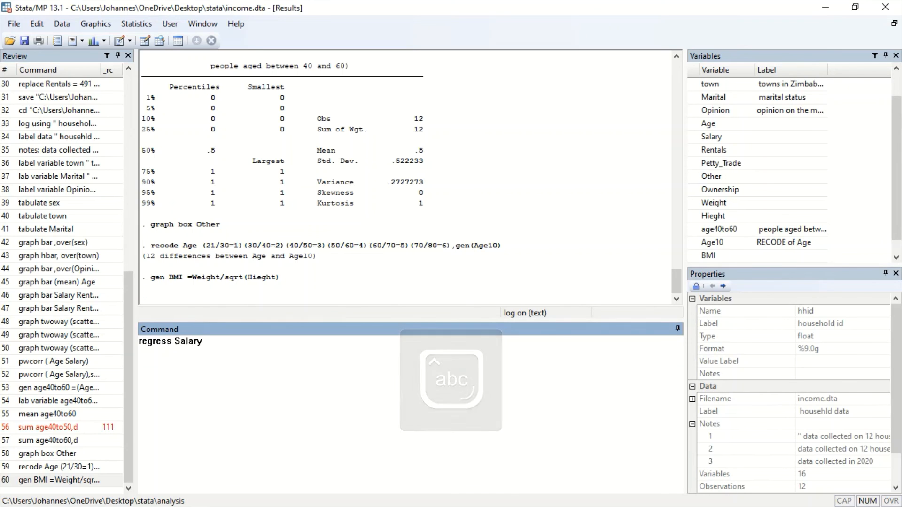
key(Caps_Lock)
text(A)
key(Caps_Lock)
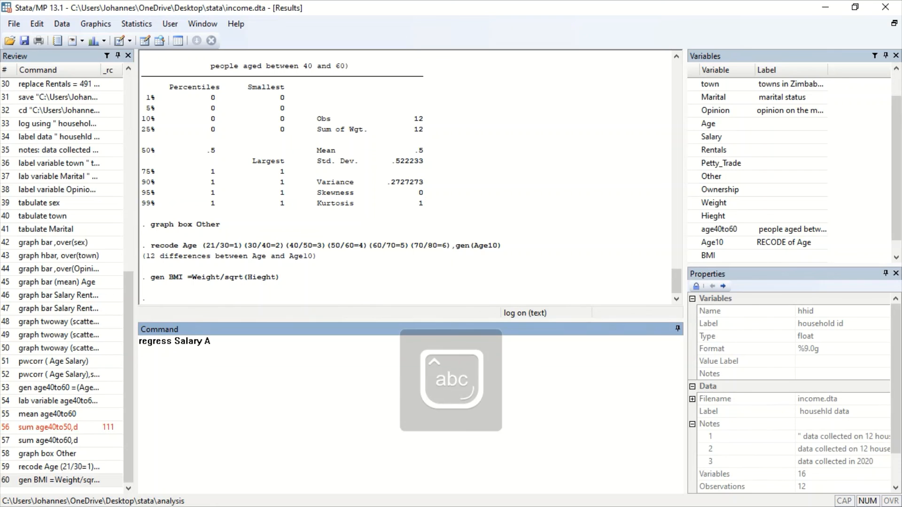
text(ge)
key(Return)
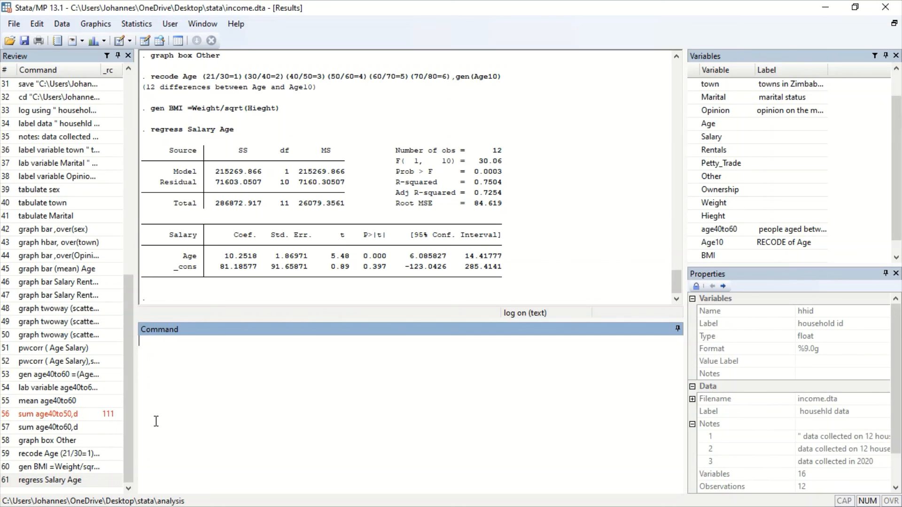
Write out the fitted regression equation Salary = 10.2518Age + 81.1877 in the command area without running it
key(Caps_Lock)
text(S)
key(Caps_Lock)
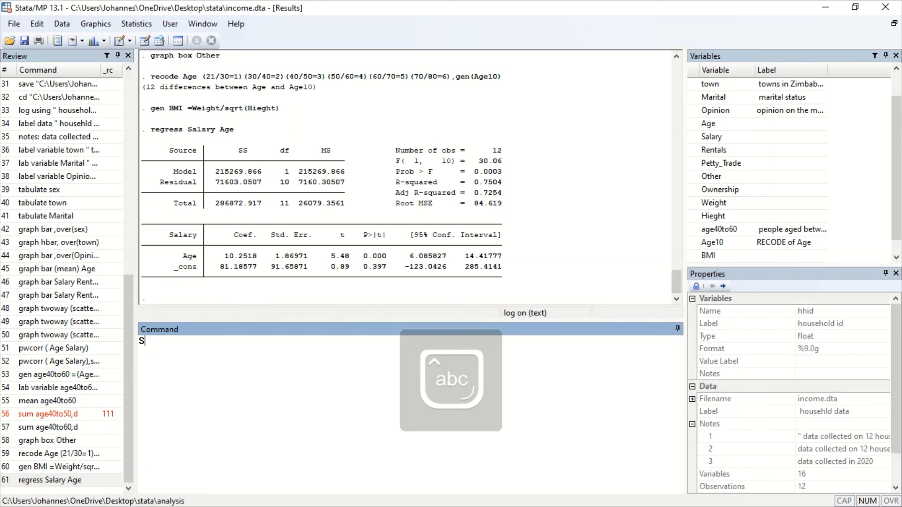
text(alary)
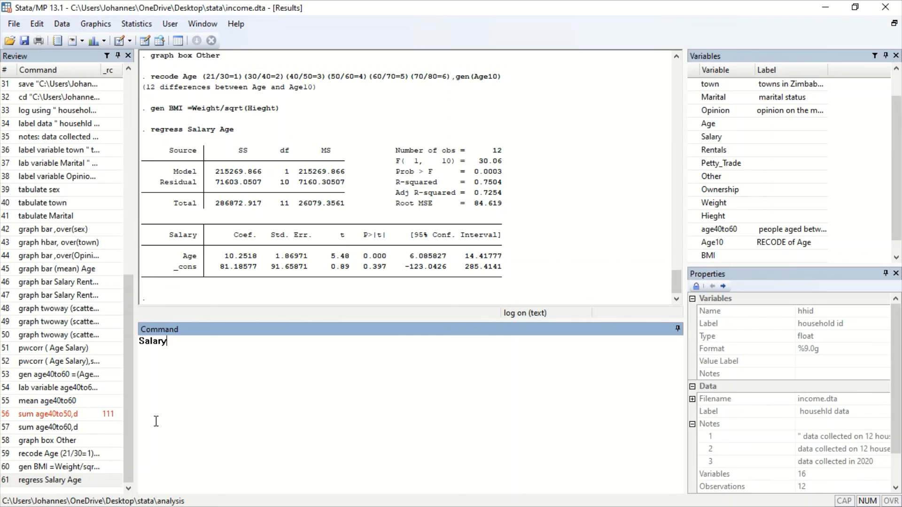
text( =)
key(Caps_Lock)
text(1)
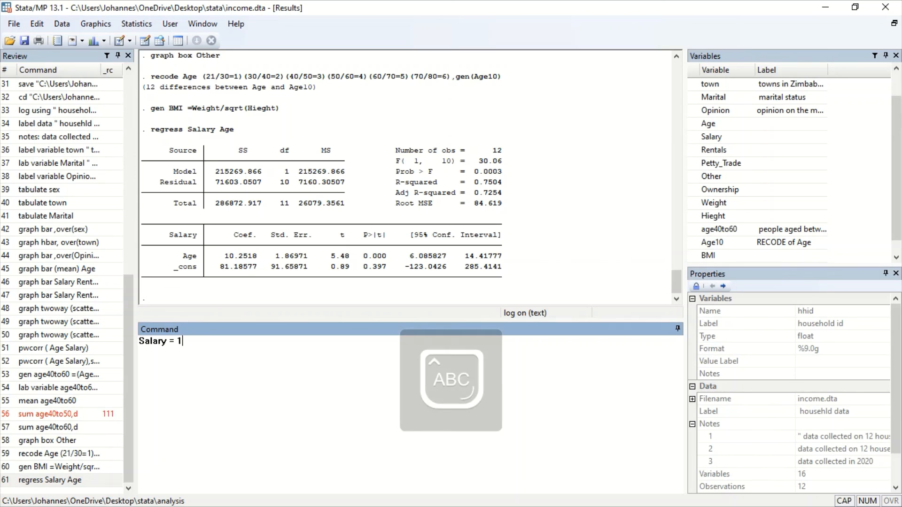
text(0)
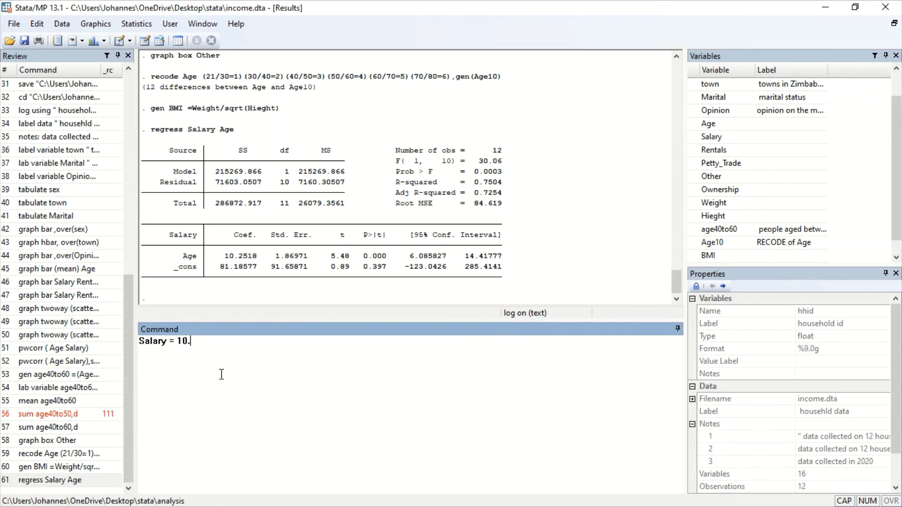
text(.2518)
key(Caps_Lock)
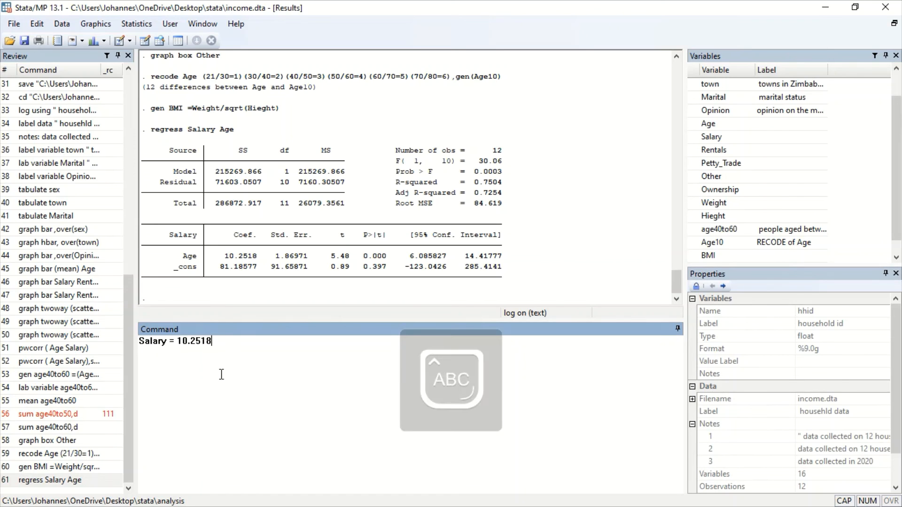
text(A)
key(Caps_Lock)
text(ge )
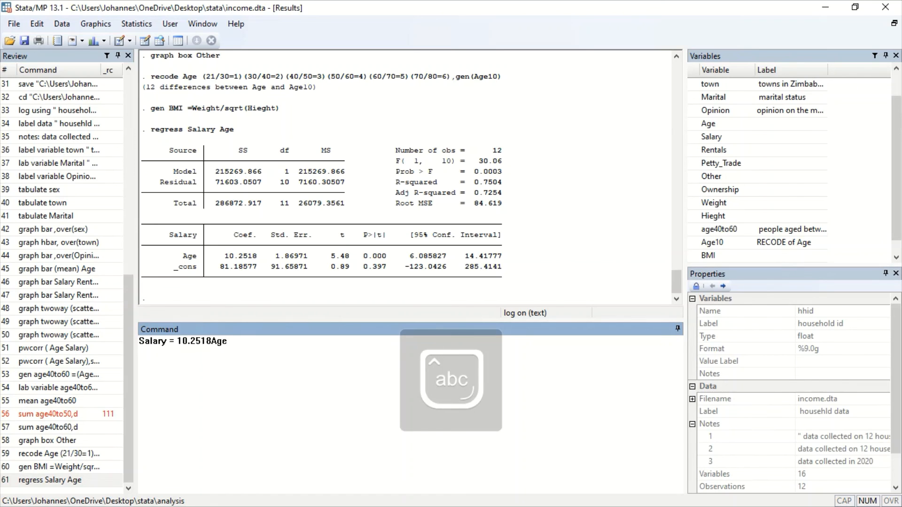
text(+)
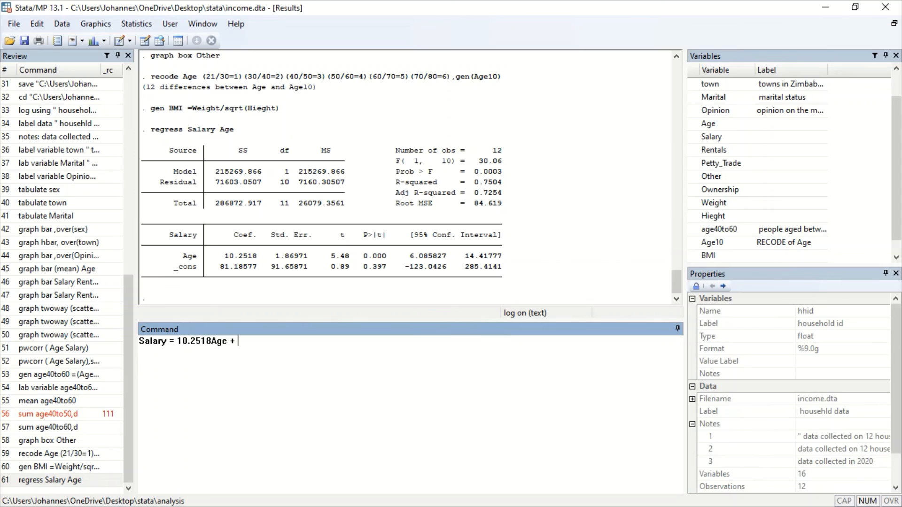
text( 81.1877)
Clear the unexecuted regression equation from the command area
key(BackSpace)
key(BackSpace)
key(BackSpace)
key(BackSpace)
key(BackSpace)
key(BackSpace)
key(BackSpace)
key(BackSpace)
key(BackSpace)
key(BackSpace)
key(BackSpace)
key(BackSpace)
key(BackSpace)
key(BackSpace)
key(BackSpace)
key(BackSpace)
key(BackSpace)
key(BackSpace)
key(BackSpace)
key(BackSpace)
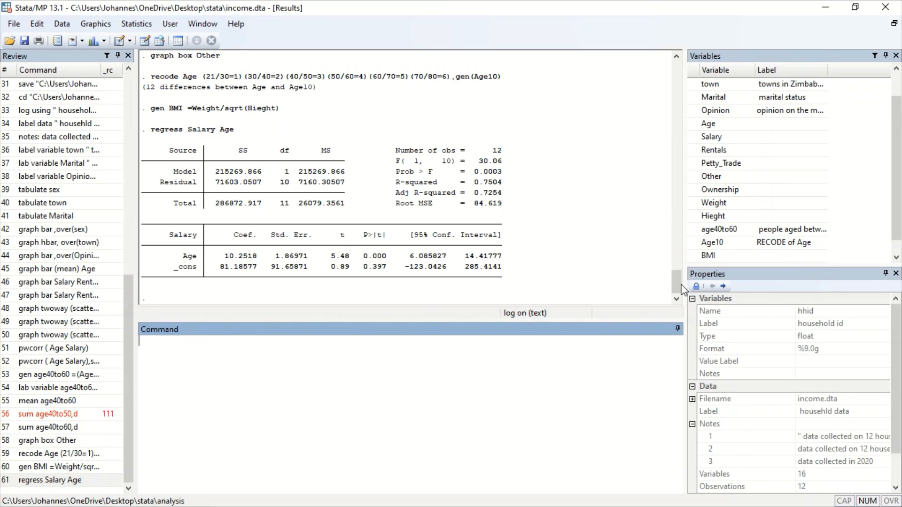
Close the household log file by running log close
drag(681, 284, 676, 247)
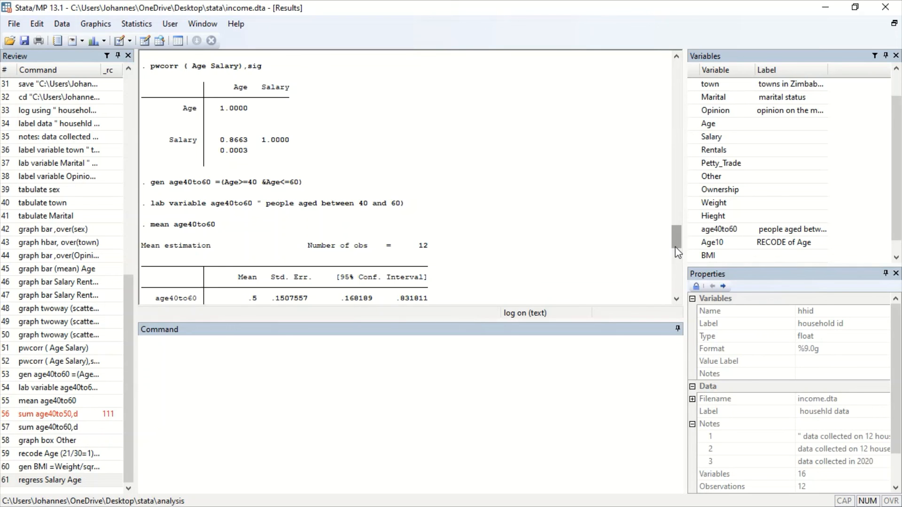
drag(677, 249, 676, 283)
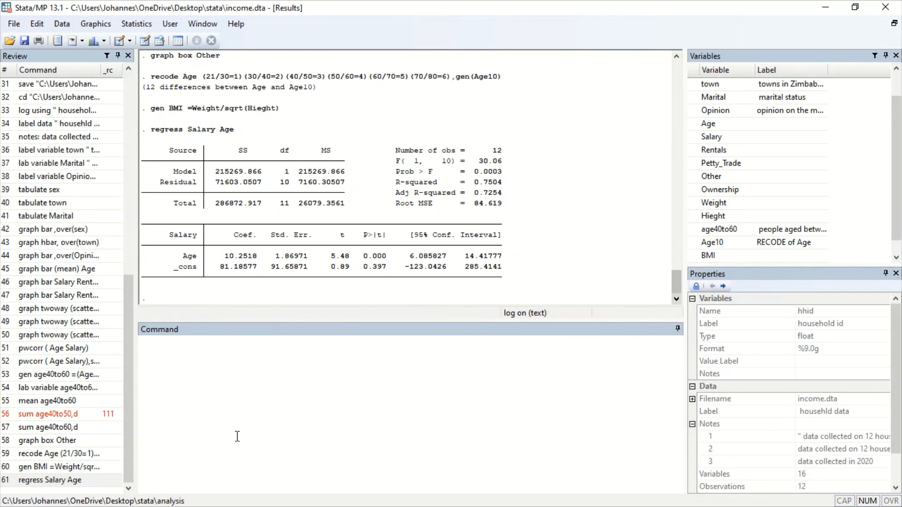
click(246, 407)
text(lo)
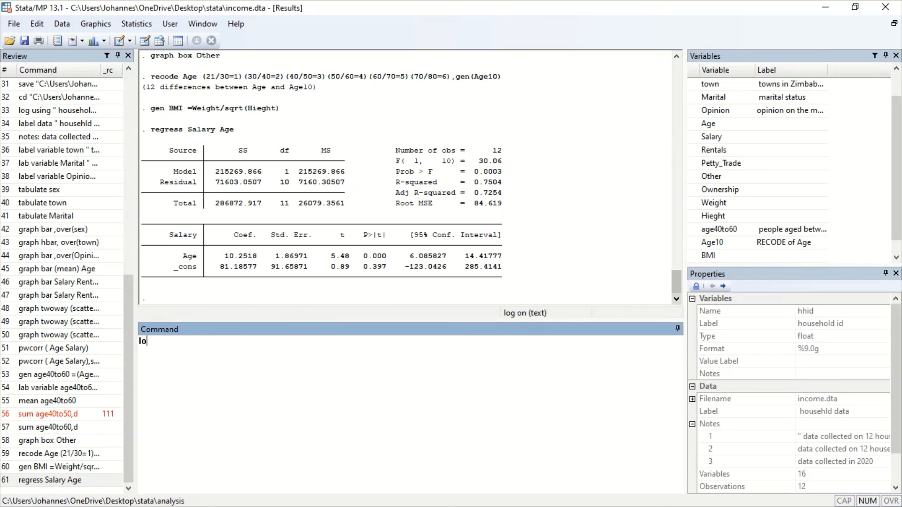
text(g close)
key(Return)
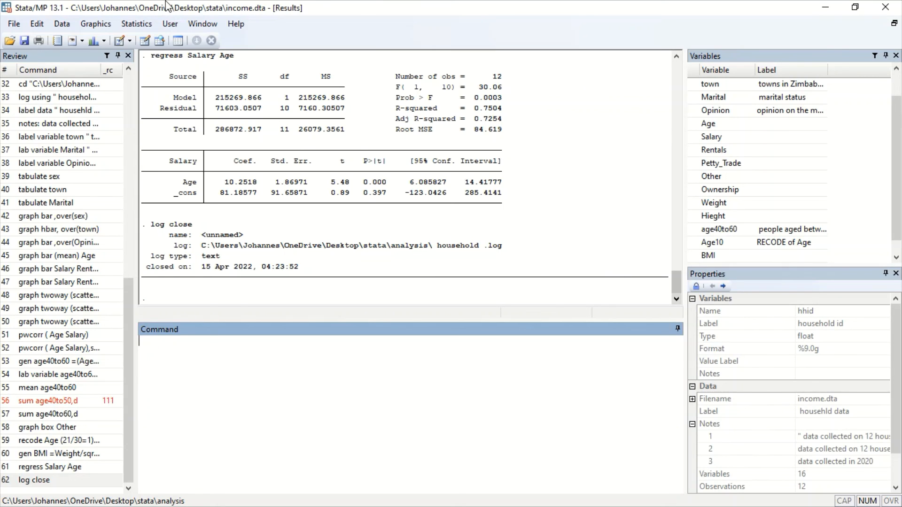
Save the dataset, overwriting the existing income.dta file
click(14, 25)
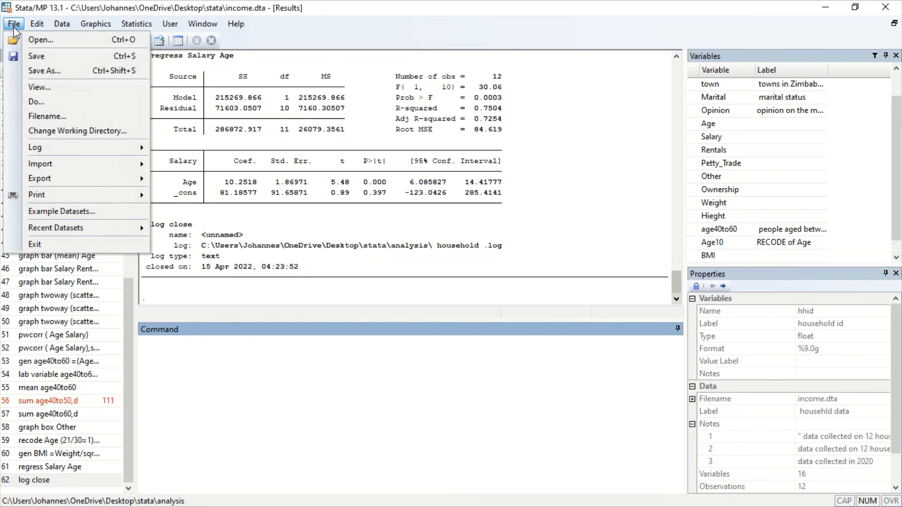
click(39, 57)
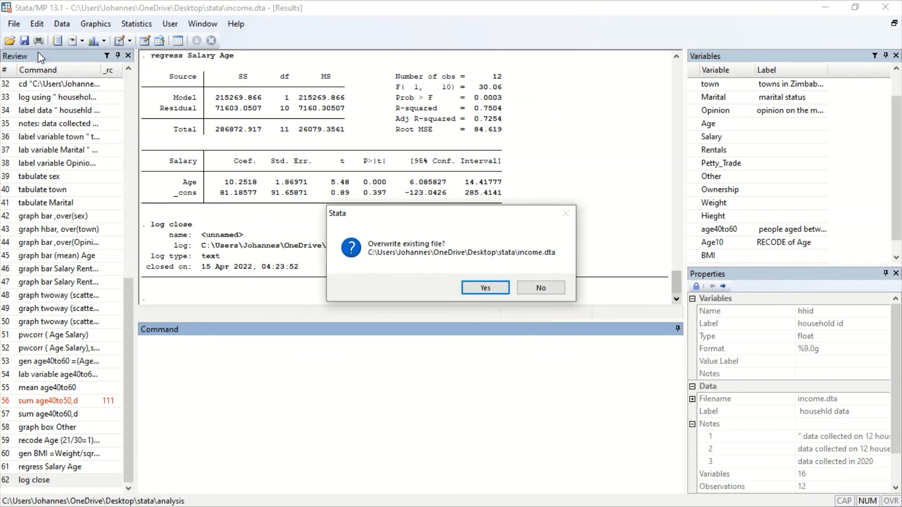
click(497, 284)
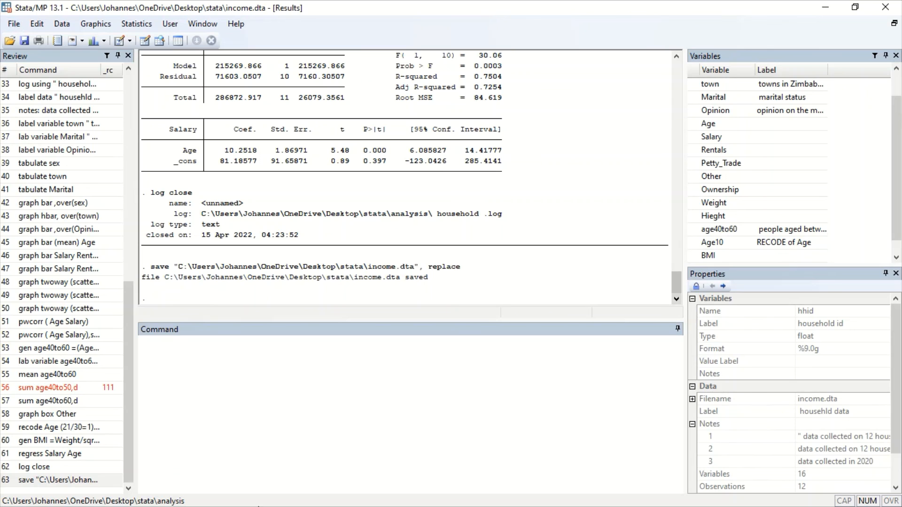
key(super)
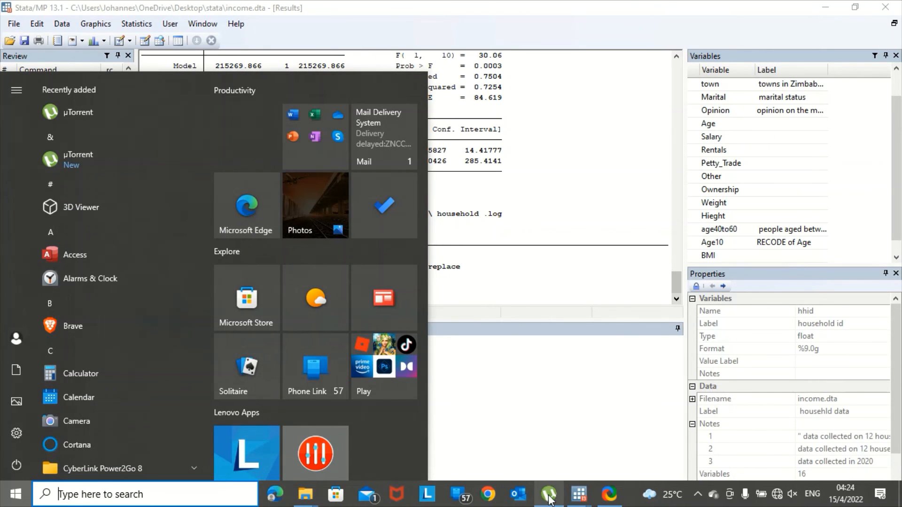
mouse_move(593, 503)
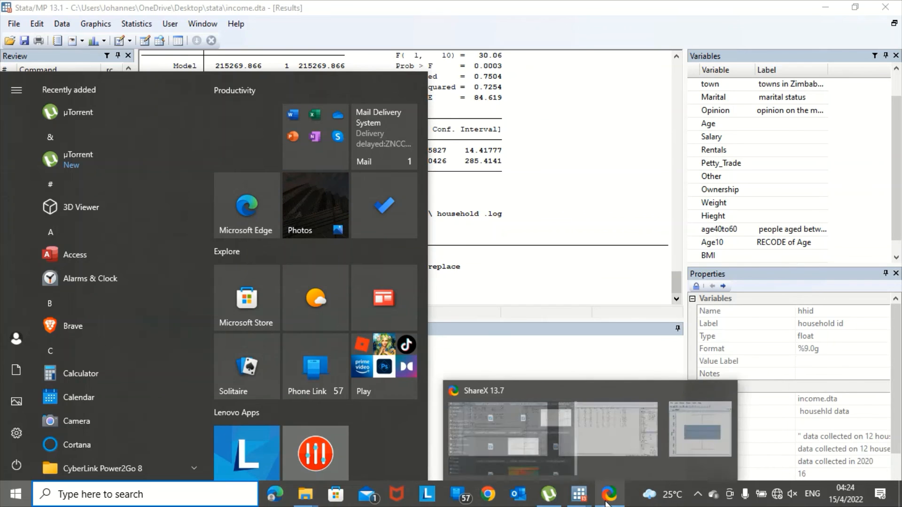
click(607, 466)
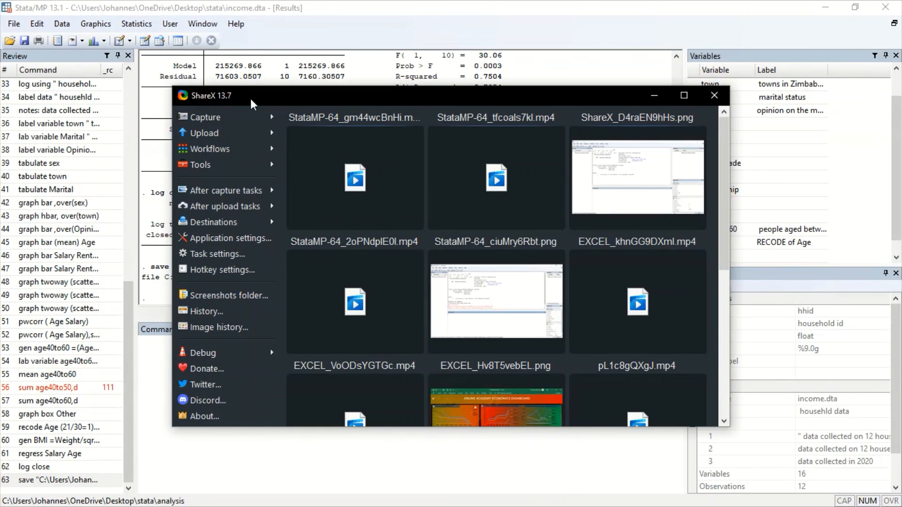
mouse_move(264, 114)
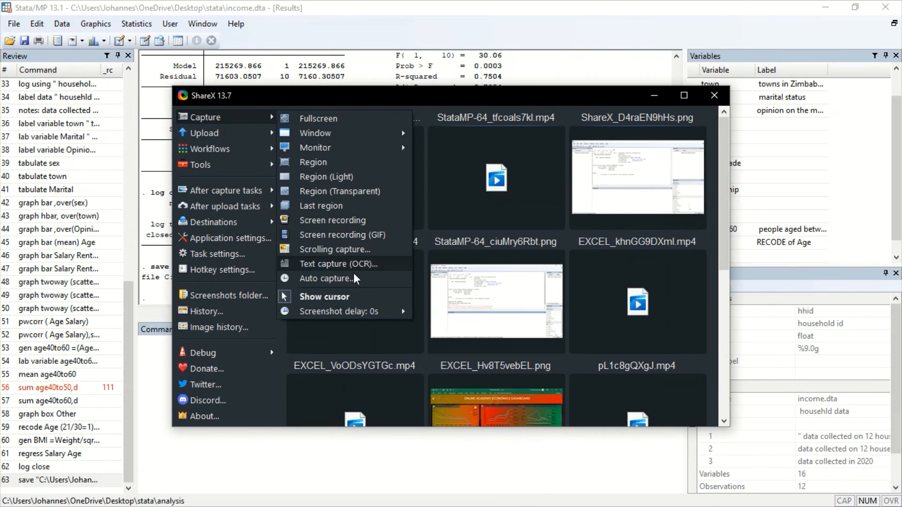